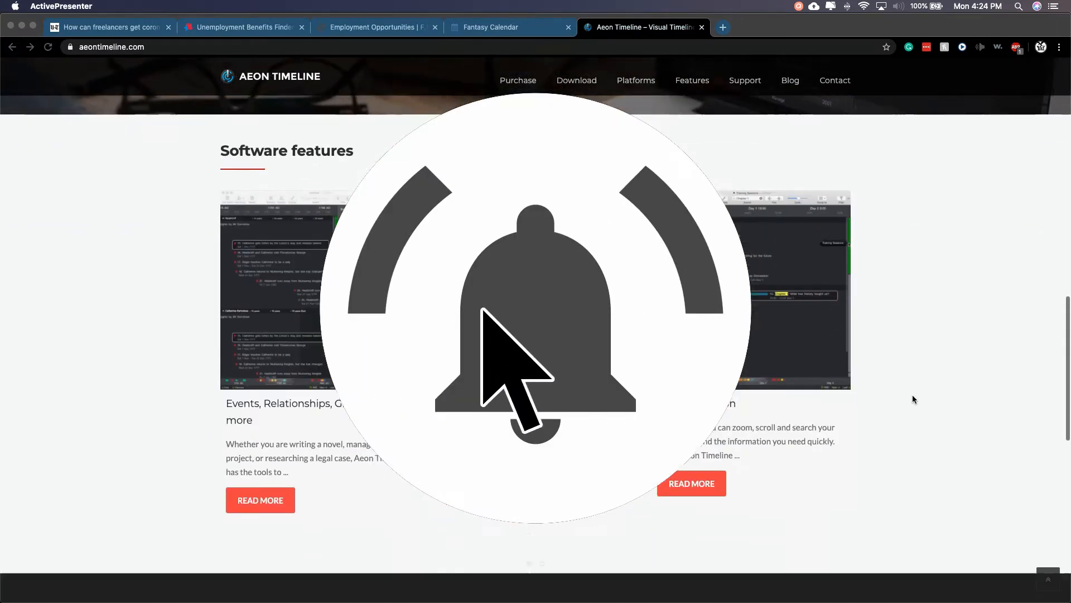
# Step: Look through the Aeon Timeline home page and its user pages for creative writers, project managers and legal practitioners
pyautogui.scroll(-7, 913, 398)
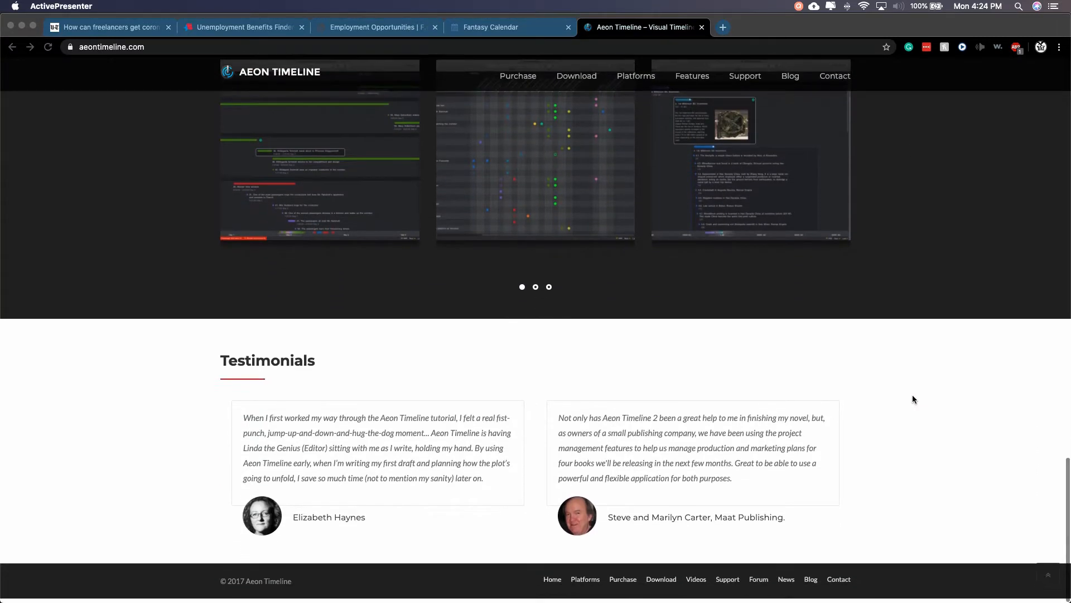
pyautogui.scroll(10, 913, 399)
pyautogui.scroll(3, 912, 399)
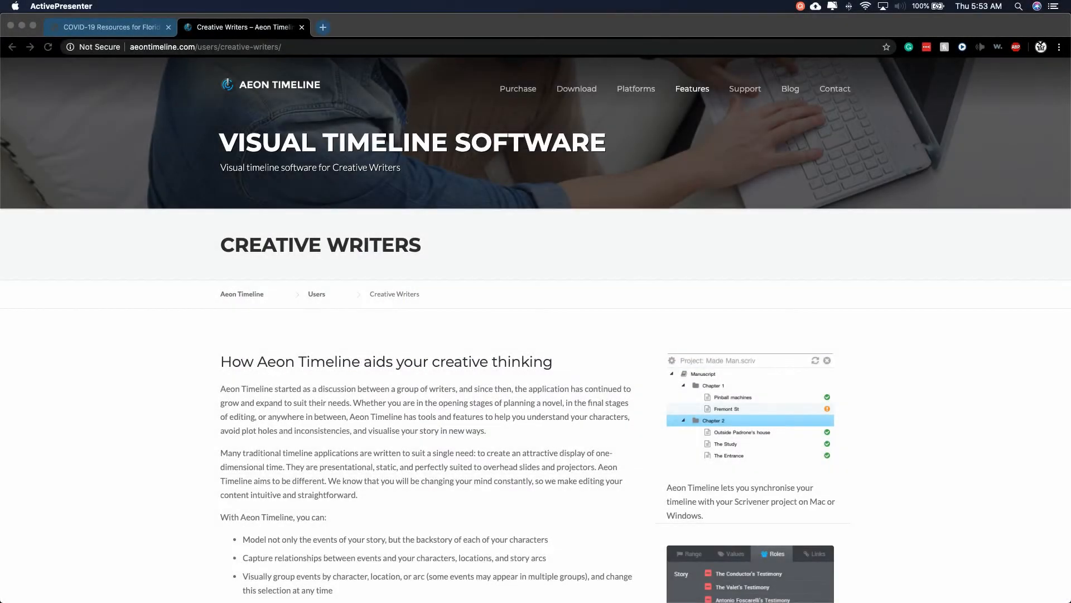
pyautogui.scroll(-5, 95, 397)
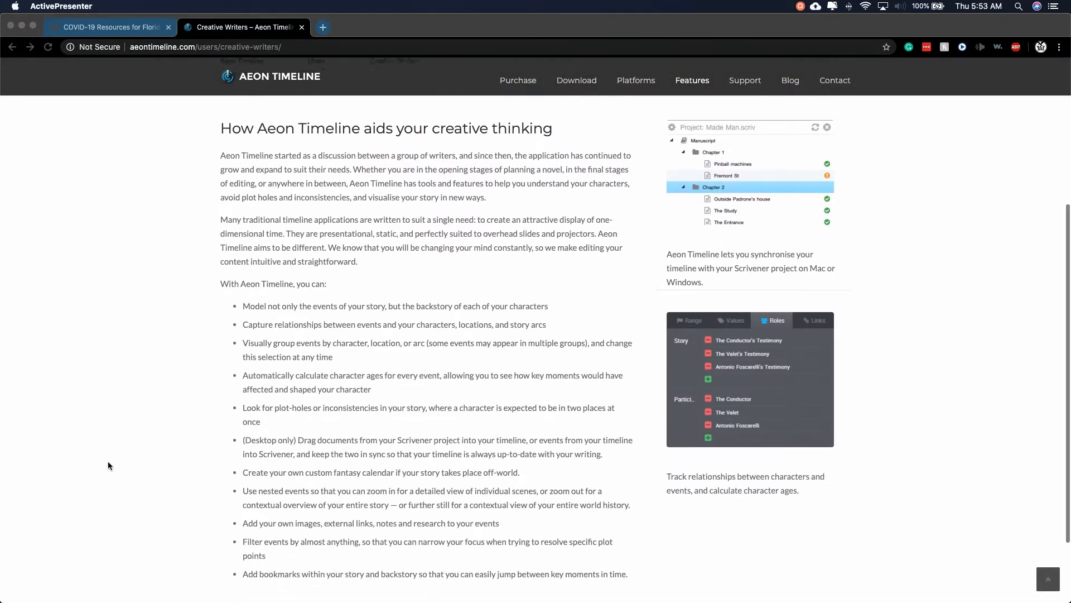
pyautogui.scroll(-2, 108, 462)
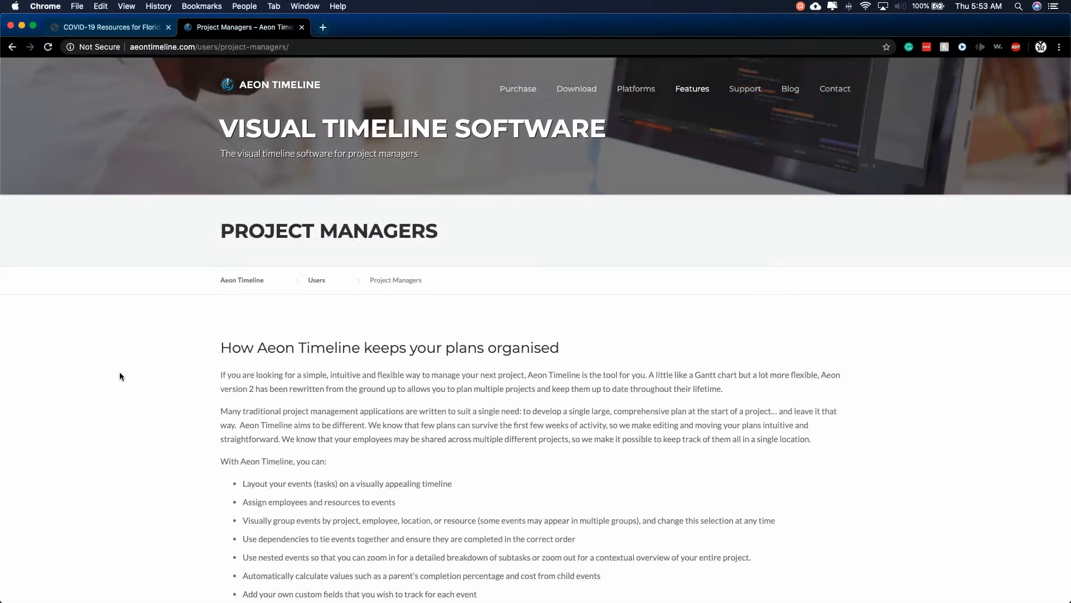
pyautogui.scroll(-3, 120, 372)
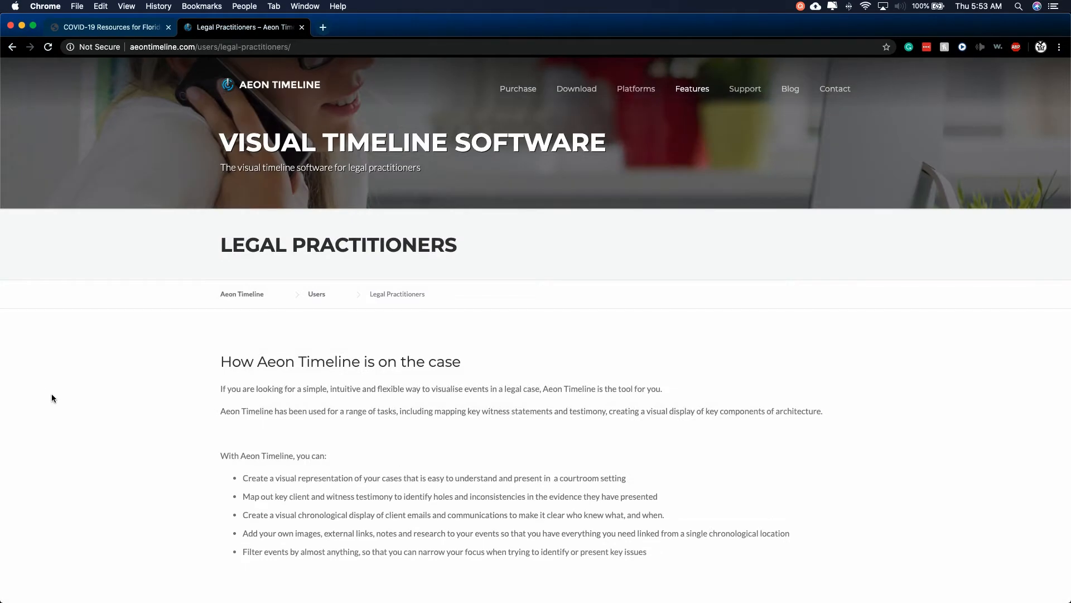
pyautogui.scroll(-1, 51, 398)
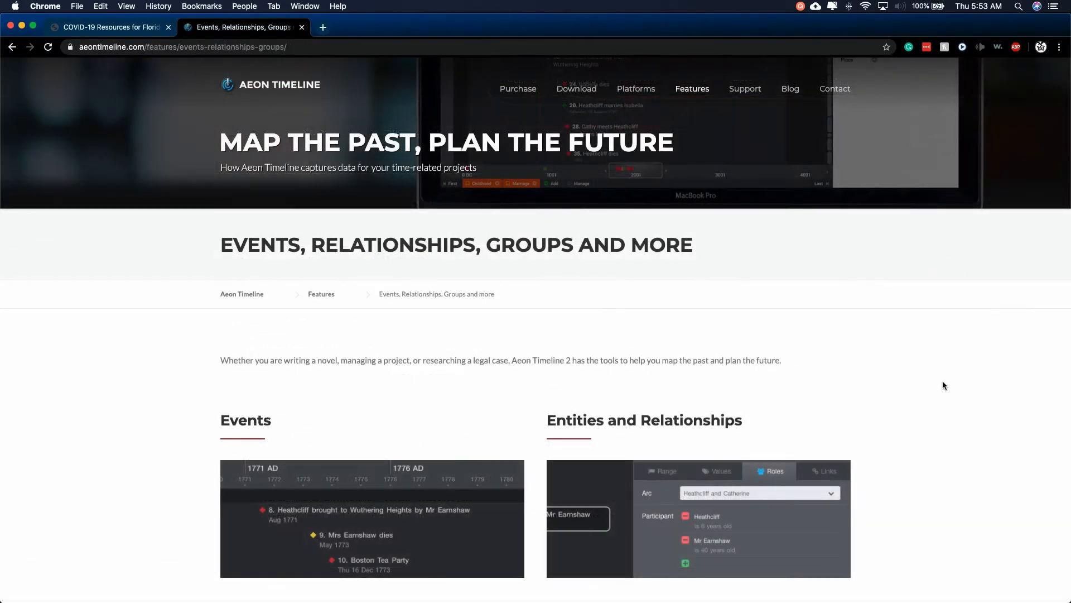
# Step: Read the Aeon Timeline feature pages on events and relationships, context and focus, and data exchange
pyautogui.scroll(-5, 951, 431)
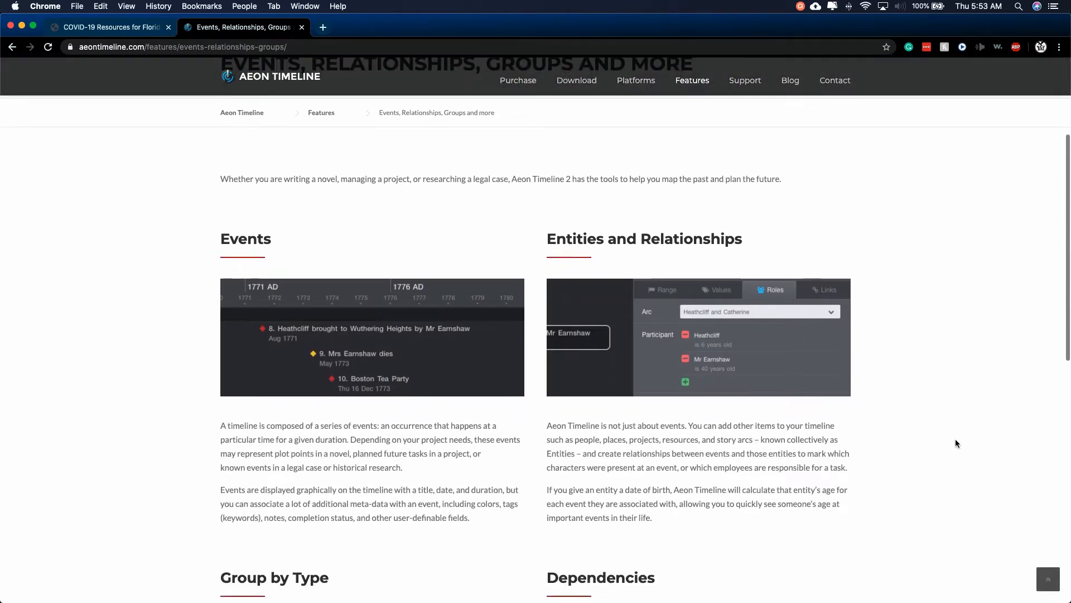
pyautogui.scroll(-5, 958, 479)
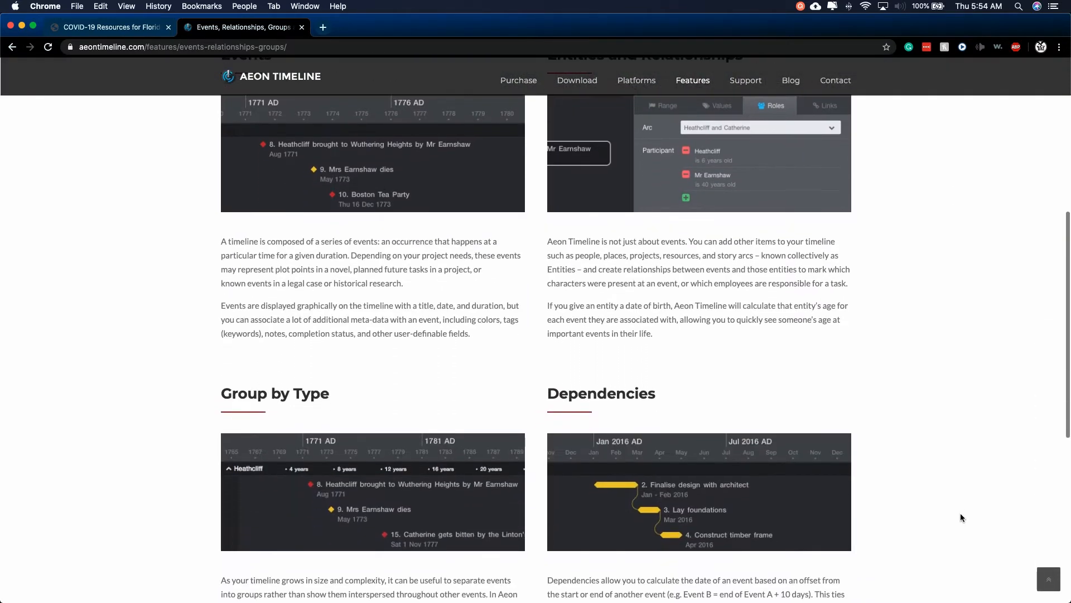
pyautogui.scroll(-5, 960, 517)
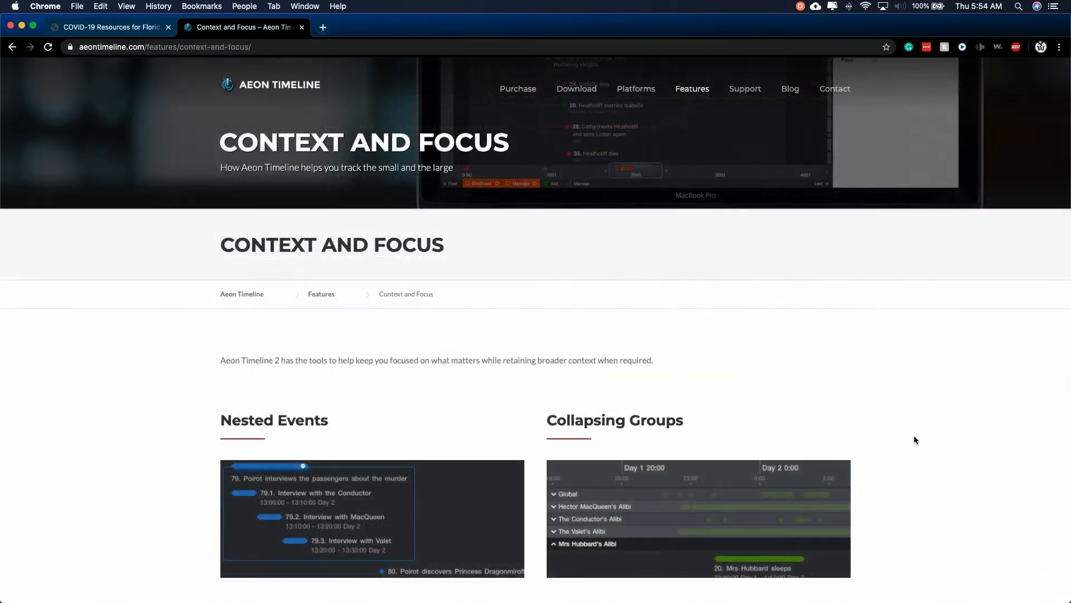
pyautogui.scroll(-10, 928, 503)
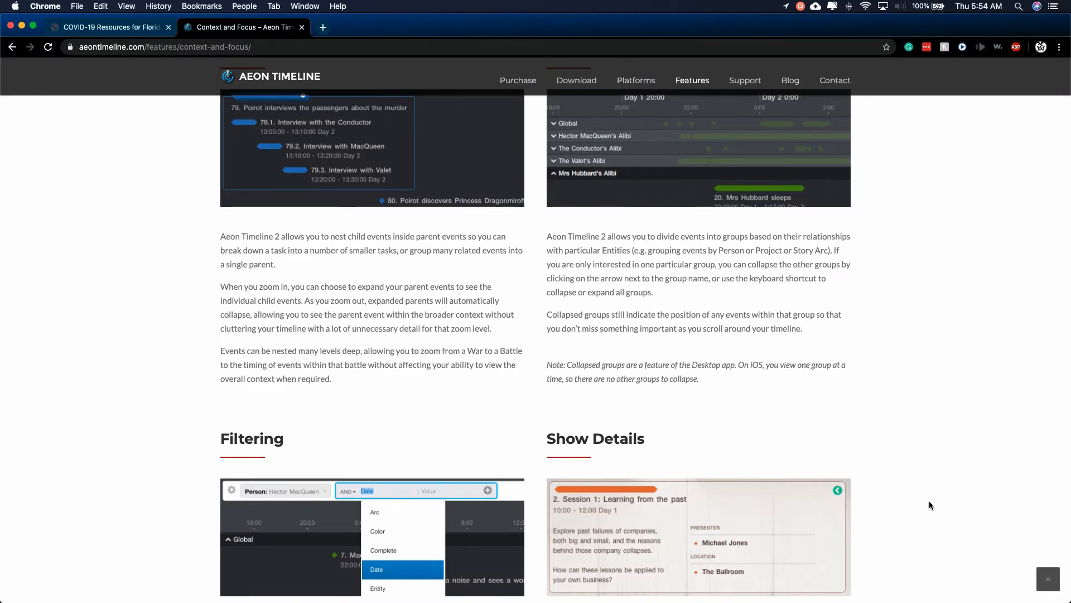
pyautogui.scroll(-5, 929, 501)
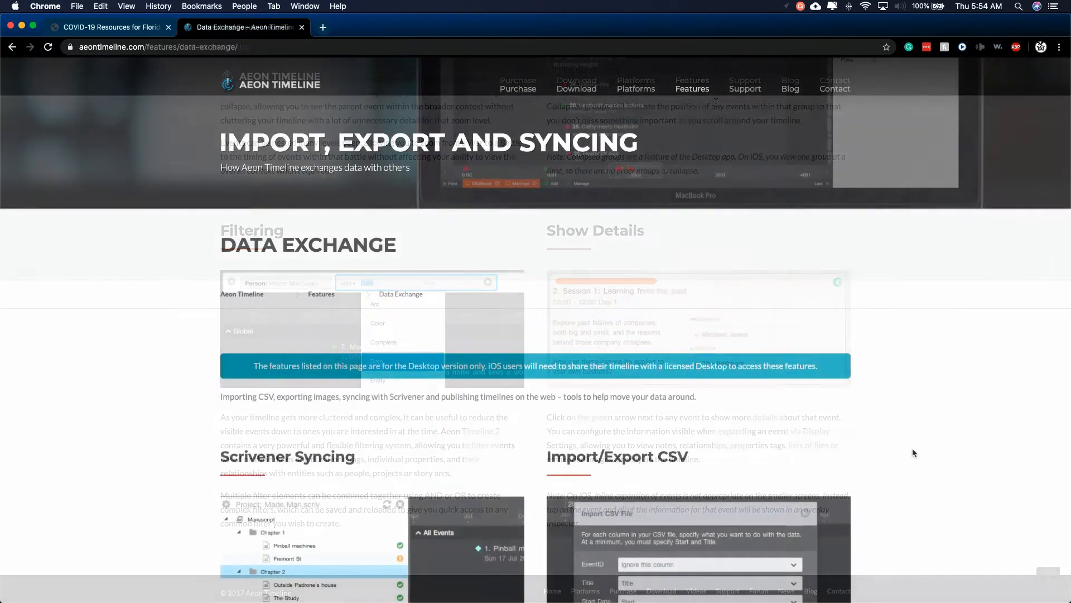
pyautogui.scroll(-5, 913, 453)
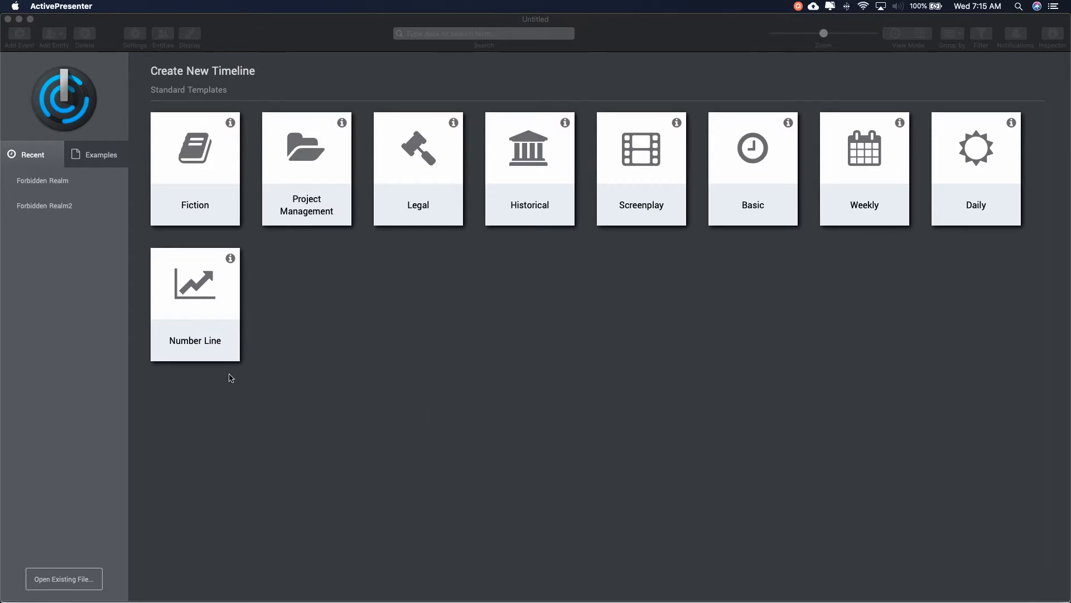
# Step: Switch to Aeon Timeline 2, check the example timelines and the Fiction template's information, and create a new Fiction timeline
pyautogui.click(116, 157)
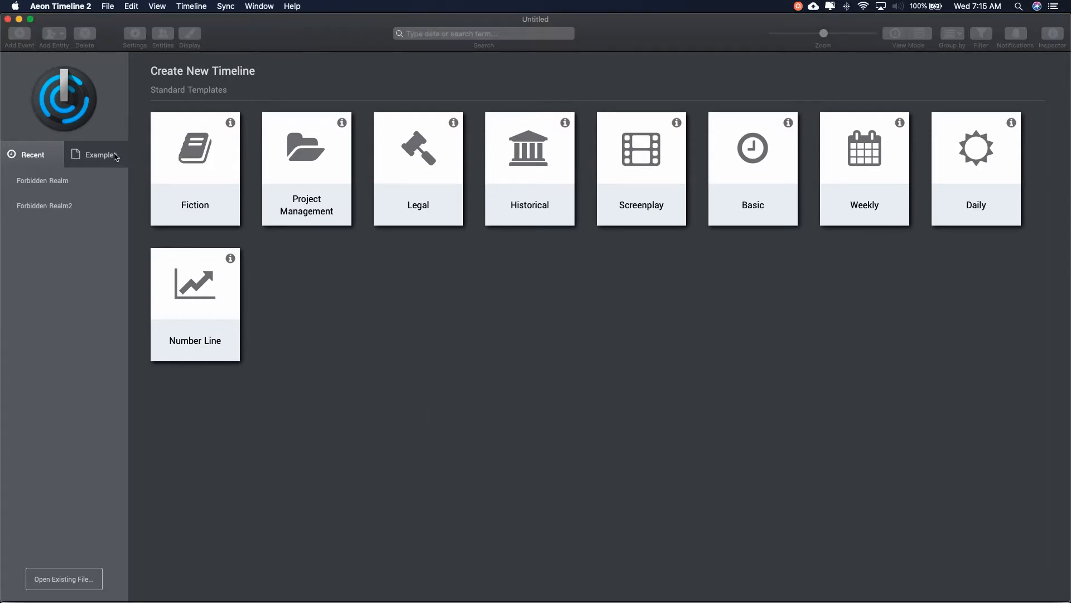
pyautogui.click(89, 160)
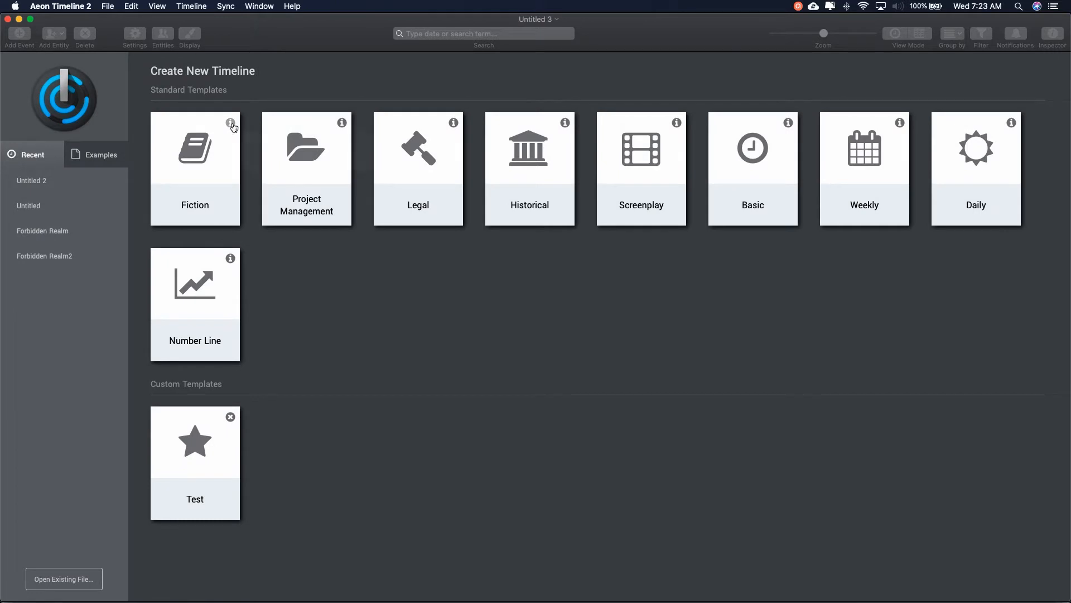
pyautogui.click(231, 123)
pyautogui.click(221, 212)
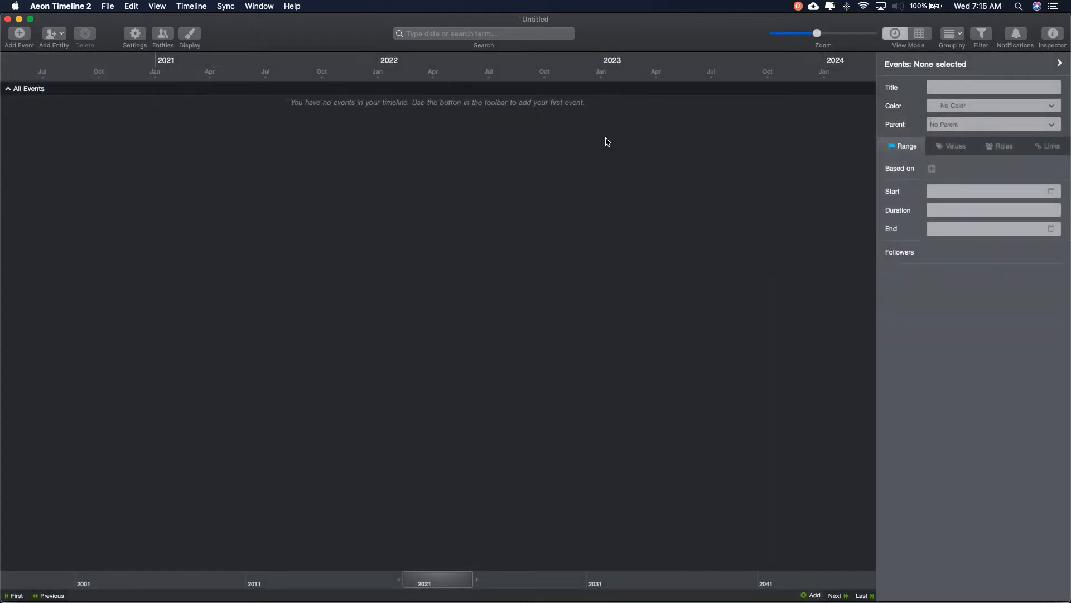
# Step: Start a new event on the empty timeline and title it "Capture Aeon Timeline Footage"
pyautogui.doubleClick(381, 134)
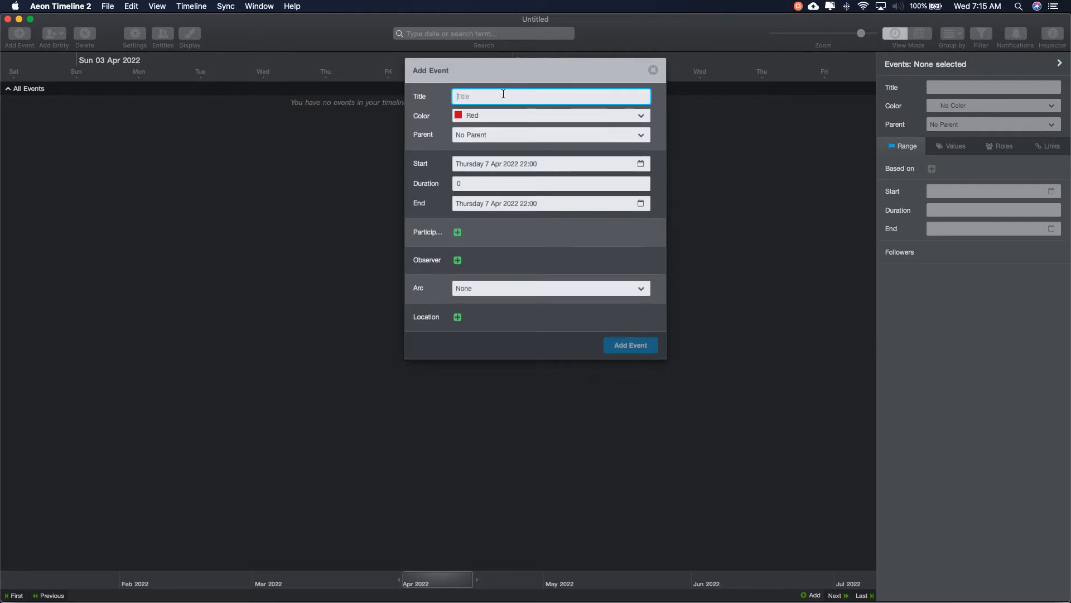
pyautogui.write('Capture Aeon')
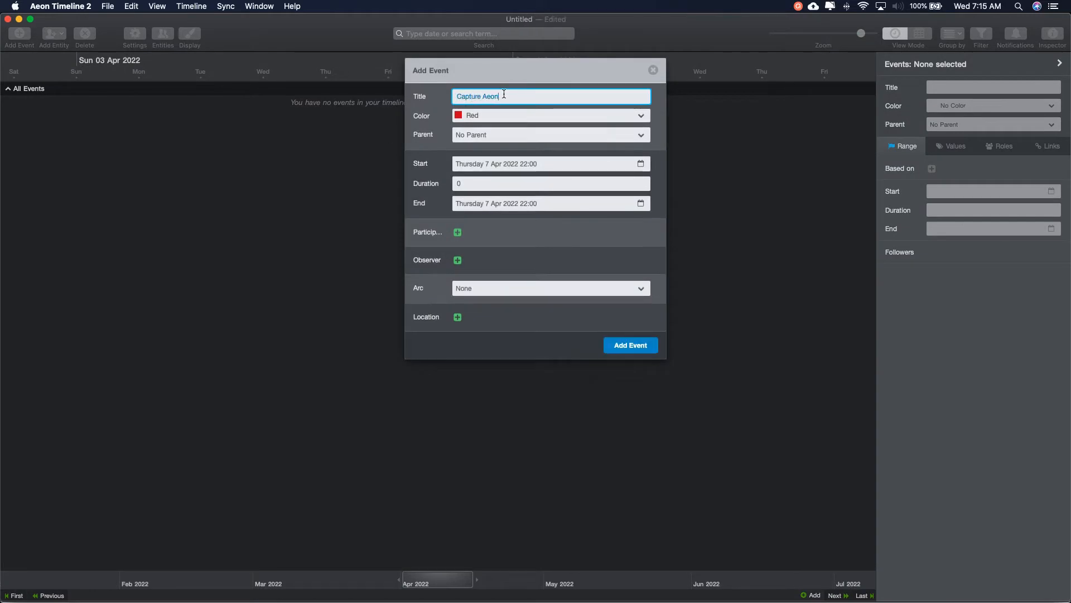
pyautogui.write(' Timeline Footage')
pyautogui.press('Tab')
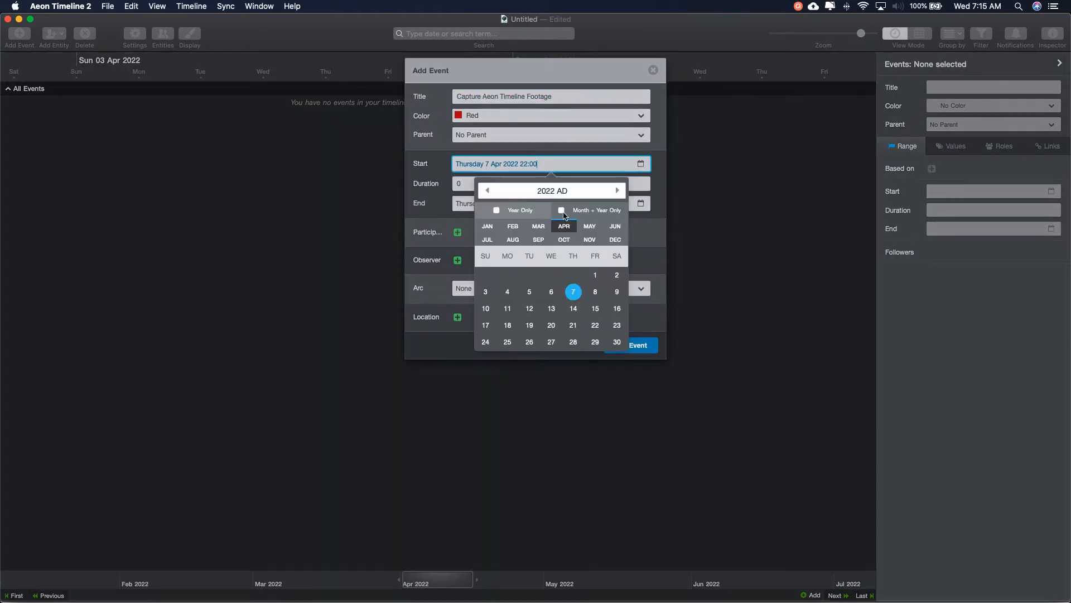
# Step: Set the new event's start to Wednesday 22 April 2020 at 7:15:00 AM
pyautogui.doubleClick(548, 192)
pyautogui.write('2020')
pyautogui.click(565, 227)
pyautogui.click(556, 328)
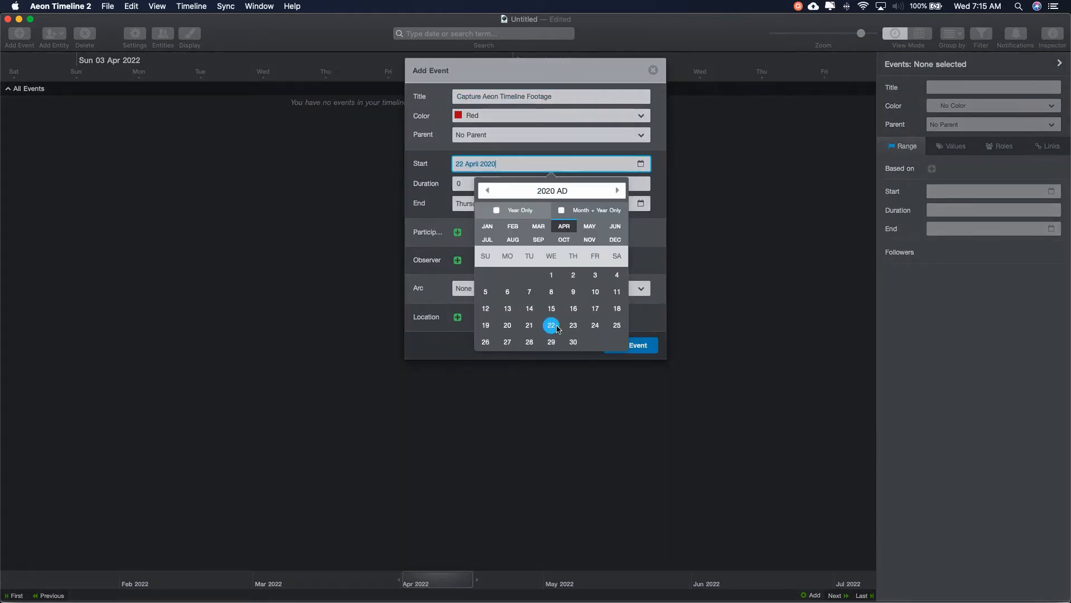
pyautogui.click(552, 164)
pyautogui.write('7')
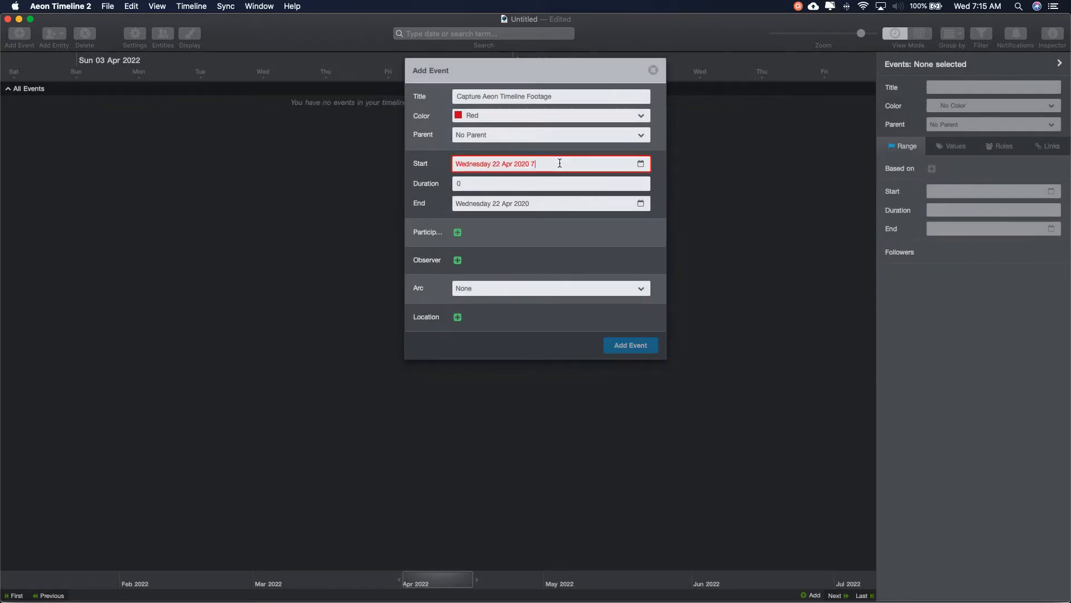
pyautogui.write(':15:00 AM')
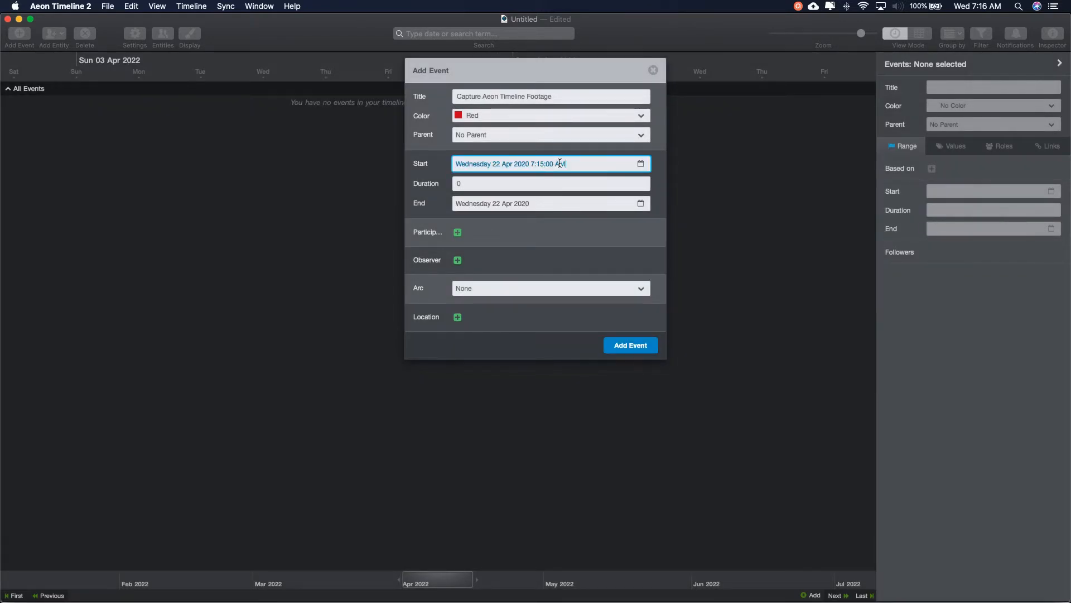
# Step: Set the event's end time to 9:15:00 on the same day and add the event to the timeline
pyautogui.click(531, 204)
pyautogui.press('BackSpace')
pyautogui.write('9:15:00')
pyautogui.click(630, 344)
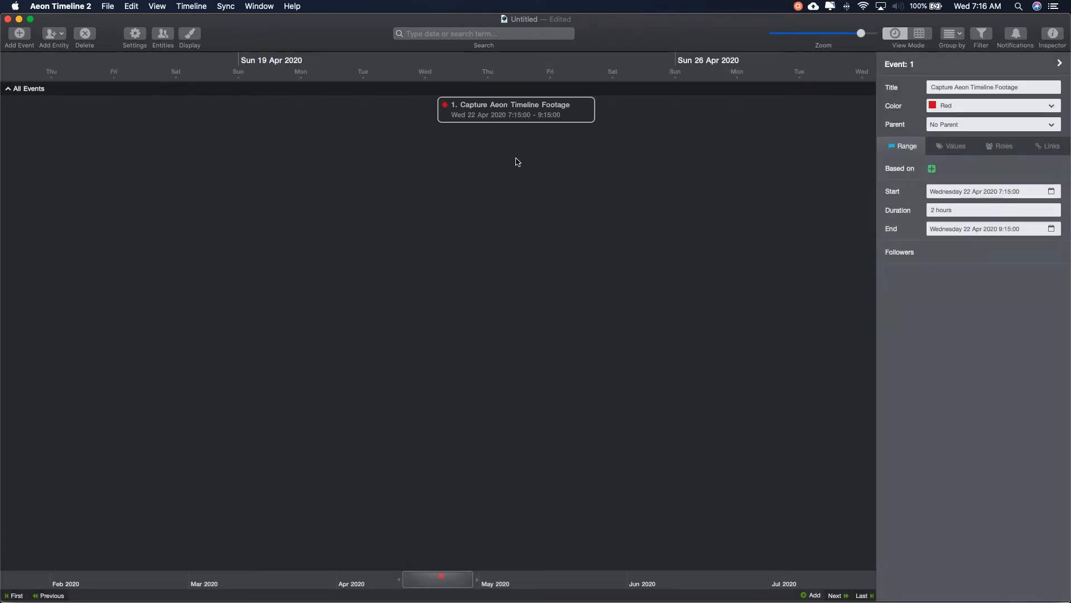
pyautogui.moveTo(524, 108)
pyautogui.mouseDown()
pyautogui.moveTo(463, 109)
pyautogui.moveTo(524, 112)
pyautogui.mouseUp()
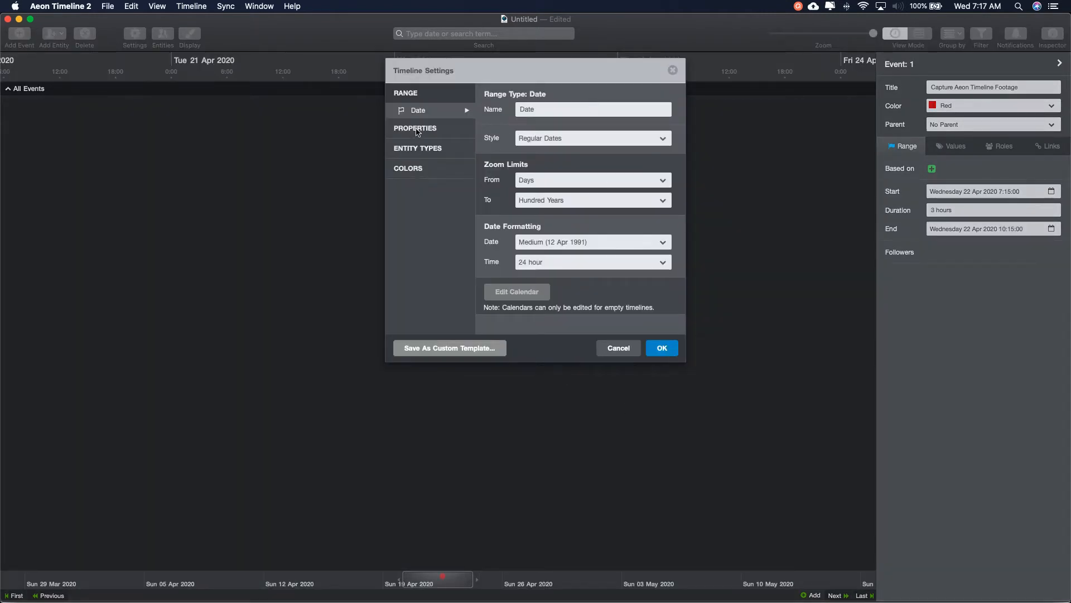
# Step: Add a new event property in the timeline settings and set its type to Multi-line Text
pyautogui.click(417, 128)
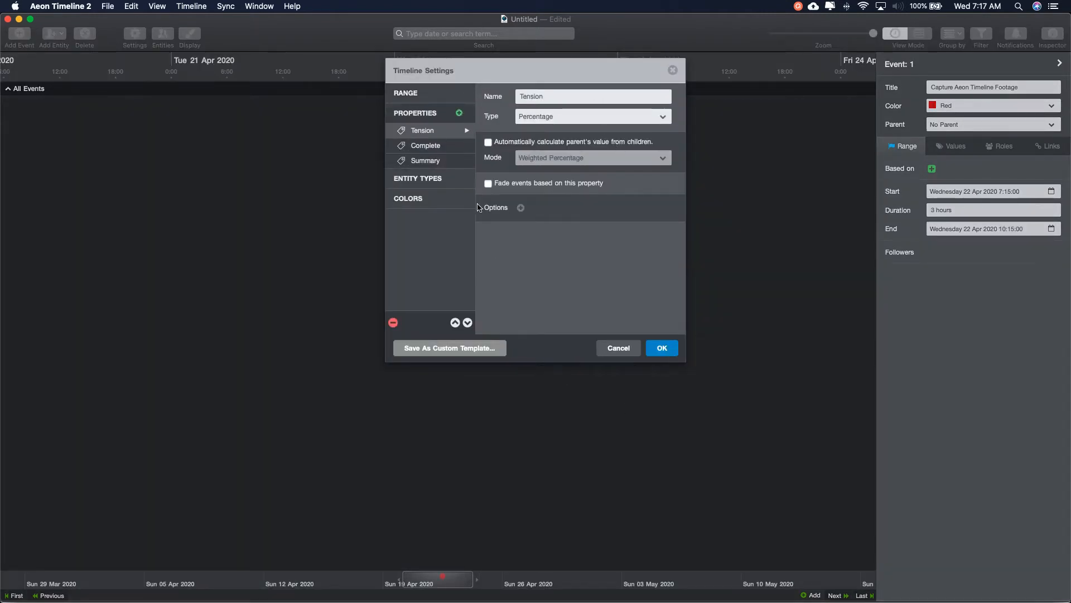
pyautogui.click(459, 113)
pyautogui.click(581, 117)
pyautogui.click(554, 149)
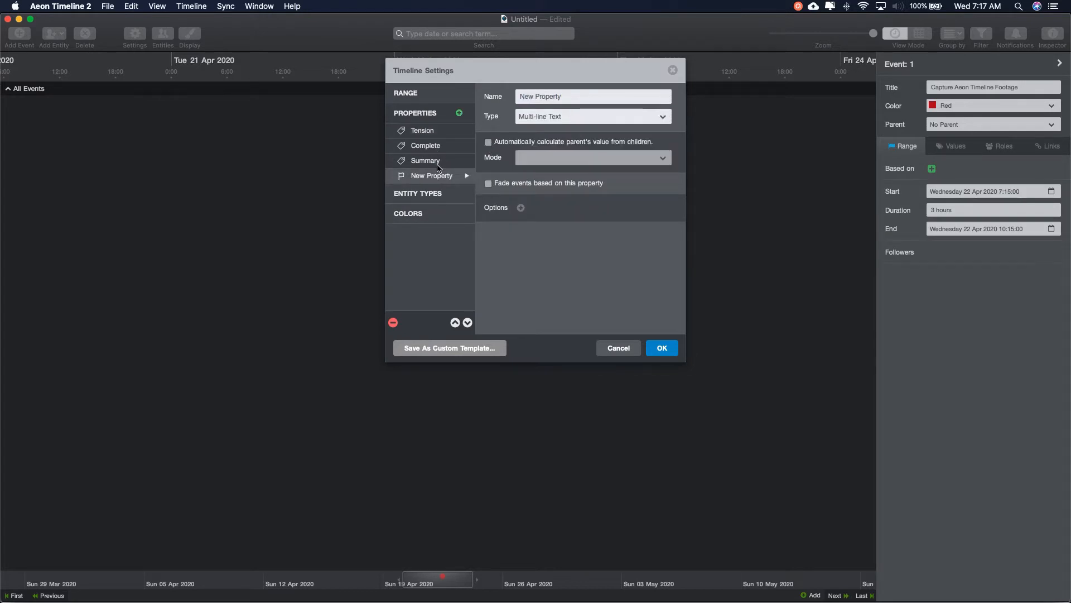
pyautogui.click(435, 163)
# Step: Add the roles "Not Alive Yet" and "Dead" to the Character entity type
pyautogui.click(422, 194)
pyautogui.click(521, 216)
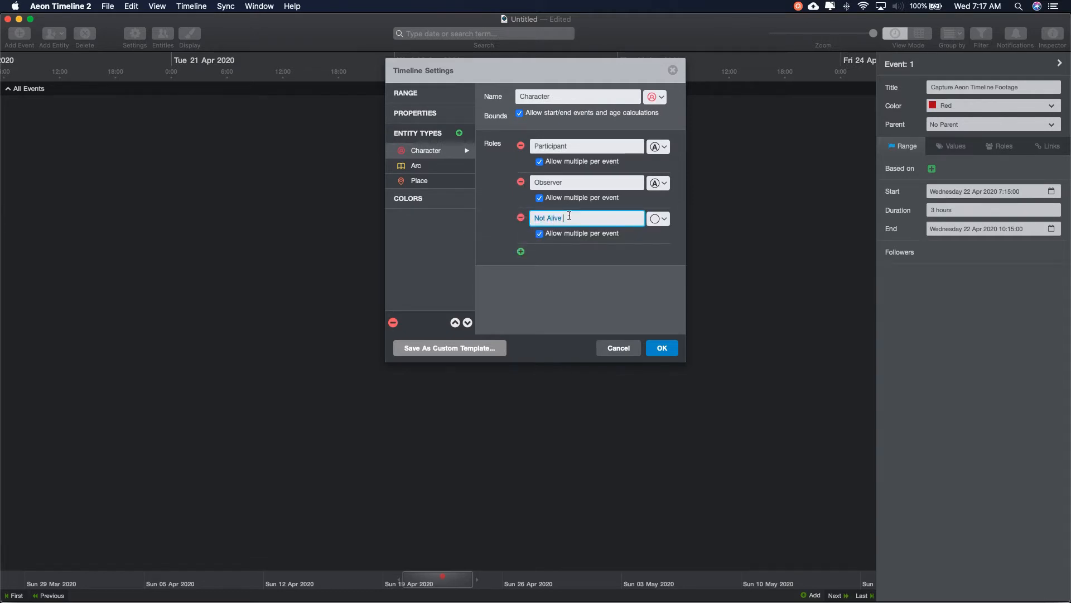
pyautogui.click(520, 252)
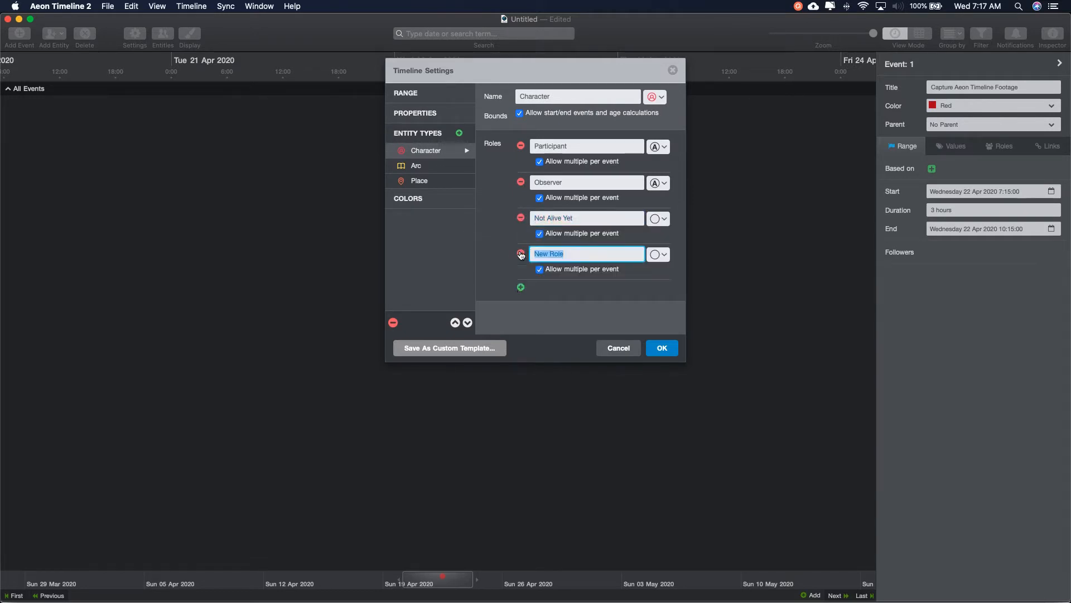
pyautogui.click(498, 264)
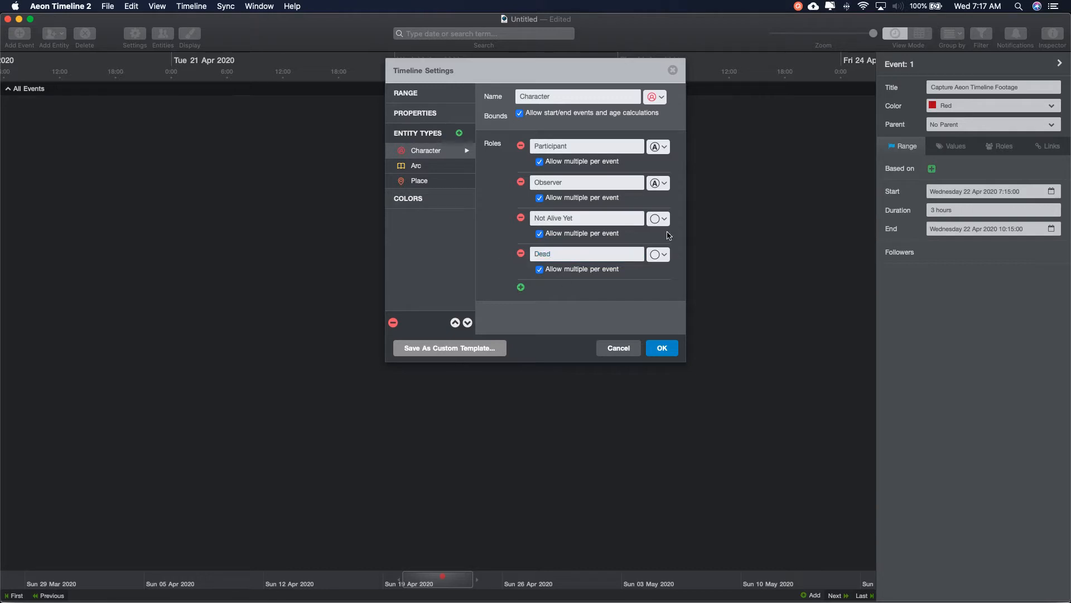
# Step: Review the Arc and Place entity types and the event colors, and apply the timeline settings
pyautogui.click(414, 166)
pyautogui.click(419, 180)
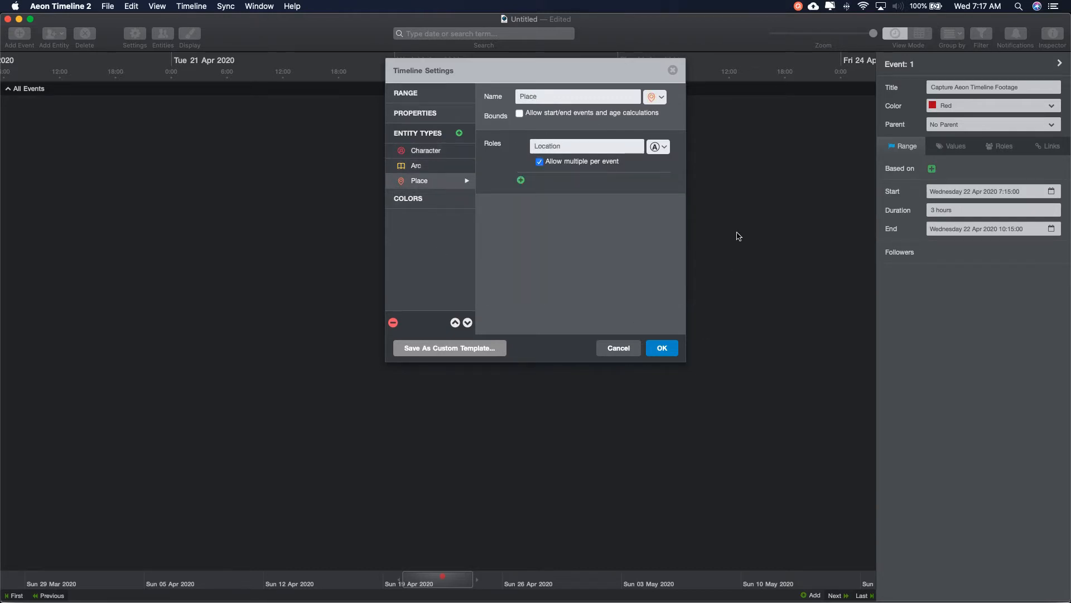
pyautogui.click(410, 200)
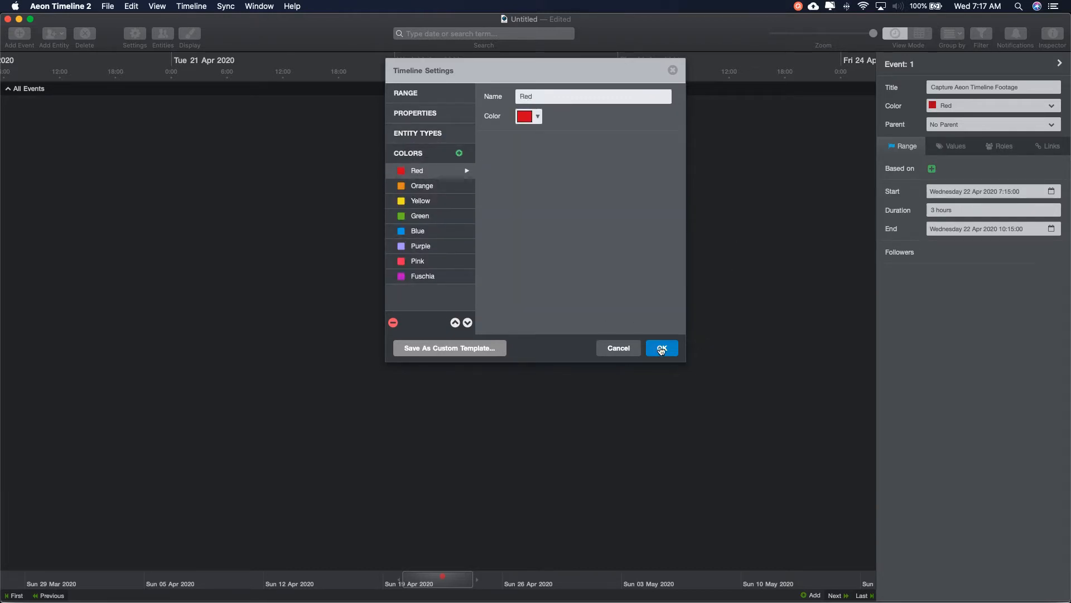
pyautogui.click(661, 350)
# Step: Add a Character entity to the timeline and enter the character's name
pyautogui.hscroll(3, 305, 192)
pyautogui.click(55, 35)
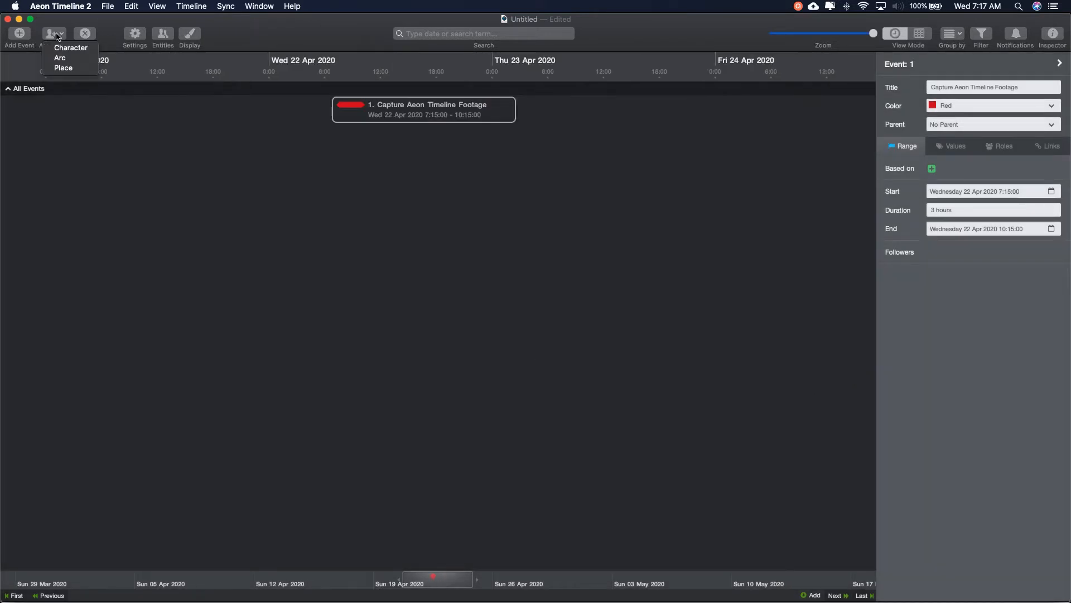
pyautogui.click(67, 48)
pyautogui.click(503, 97)
pyautogui.write('Clay')
pyautogui.click(642, 248)
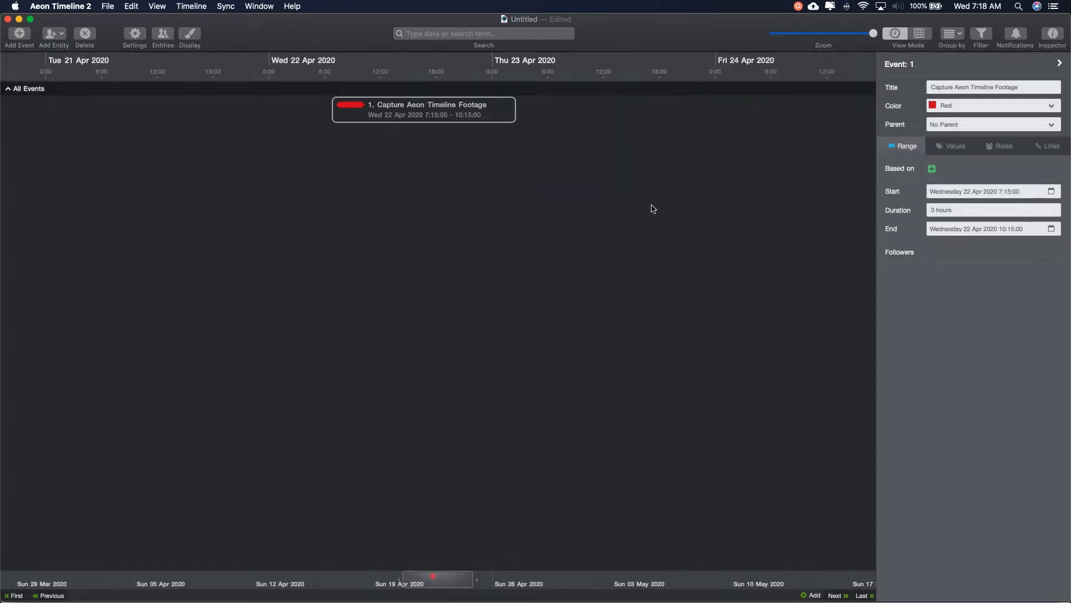
# Step: Add a Place entity for the participant's apartment to the timeline
pyautogui.click(55, 34)
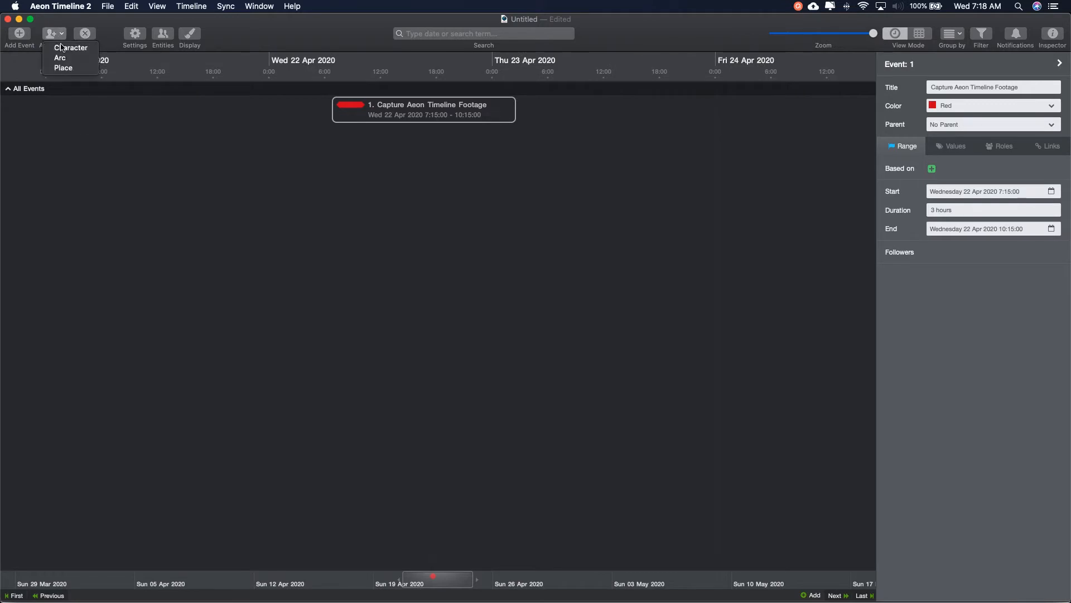
pyautogui.click(67, 48)
pyautogui.write("Tim's Apartment")
pyautogui.click(638, 148)
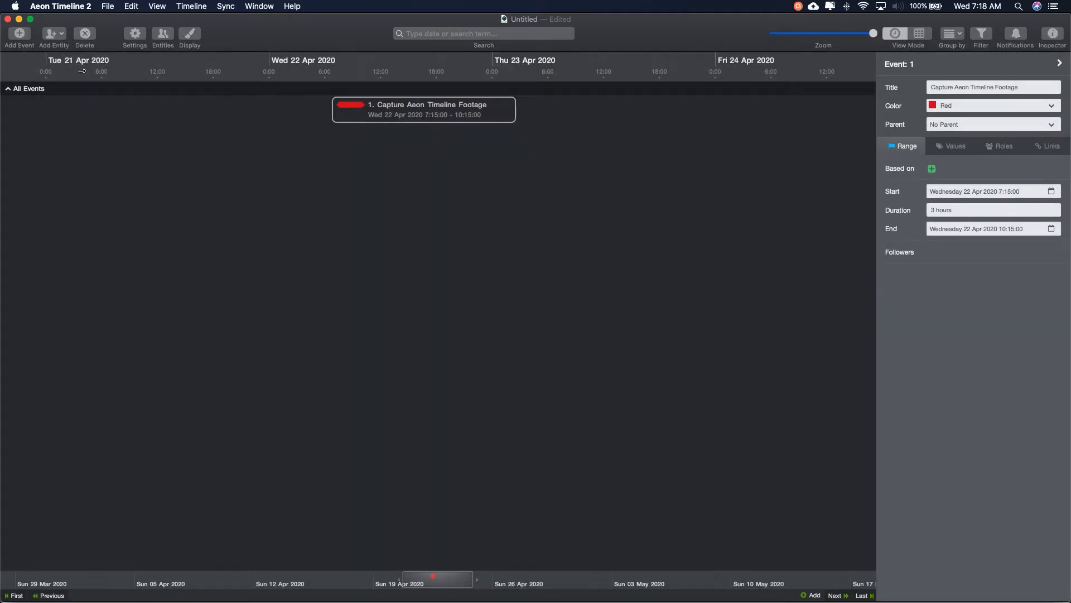
# Step: Assign the character as participant and the apartment as location in the roles of the footage event
pyautogui.click(991, 146)
pyautogui.click(932, 168)
pyautogui.click(951, 203)
pyautogui.click(932, 306)
pyautogui.click(952, 339)
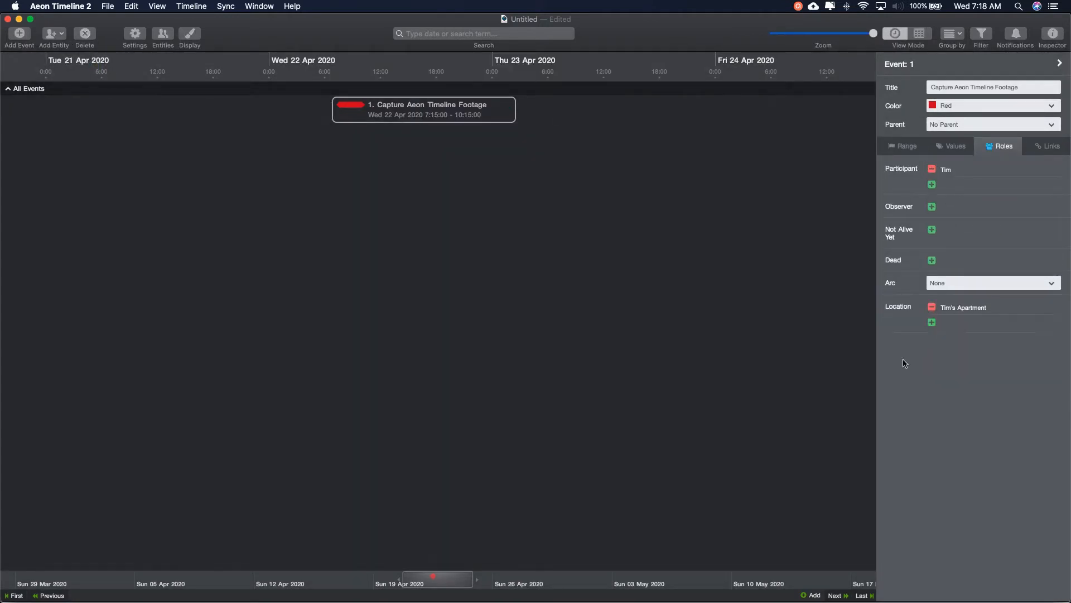
# Step: Create a new event titled as the character's birthday and set its start to the birth date
pyautogui.click(23, 36)
pyautogui.write("Tim's Birthday")
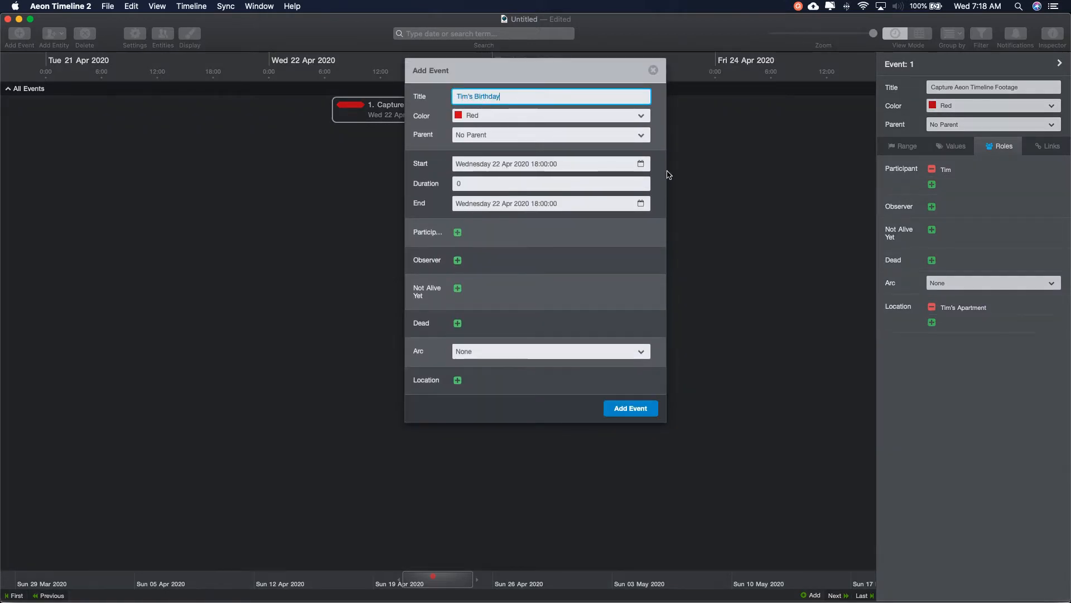
pyautogui.press('Tab')
pyautogui.write('190')
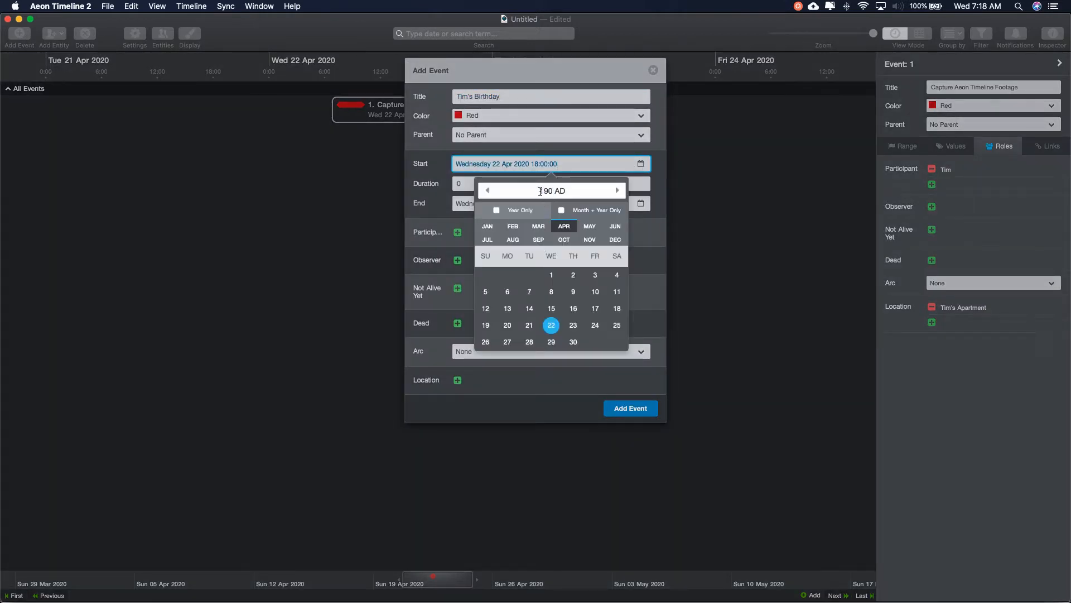
pyautogui.write('6')
pyautogui.click(513, 226)
pyautogui.click(492, 344)
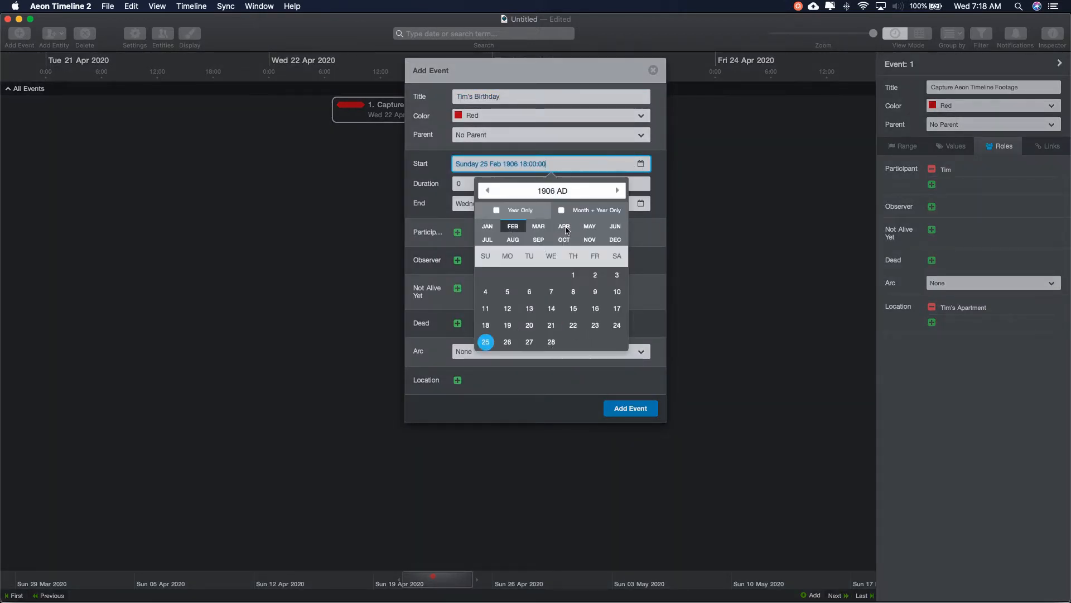
# Step: Assign the character as participant of the birthday event and add the event to the timeline
pyautogui.click(657, 184)
pyautogui.click(457, 233)
pyautogui.click(478, 269)
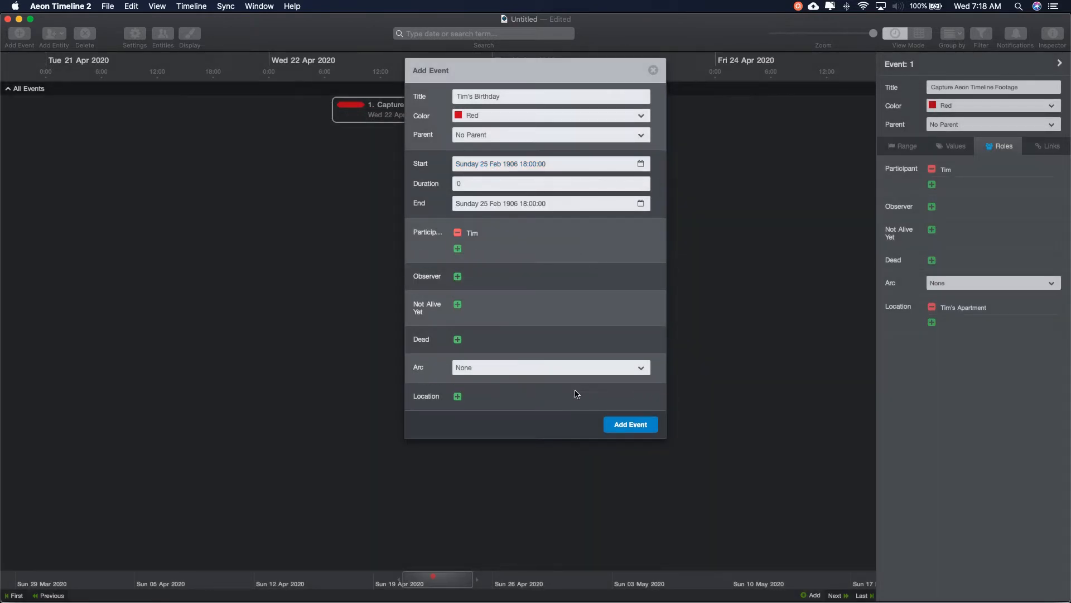
pyautogui.click(628, 426)
# Step: View both events on the fully zoomed-out timeline, checking the footage event's details and the birthday event's date range
pyautogui.moveTo(874, 33); pyautogui.dragTo(773, 33)
pyautogui.click(737, 109)
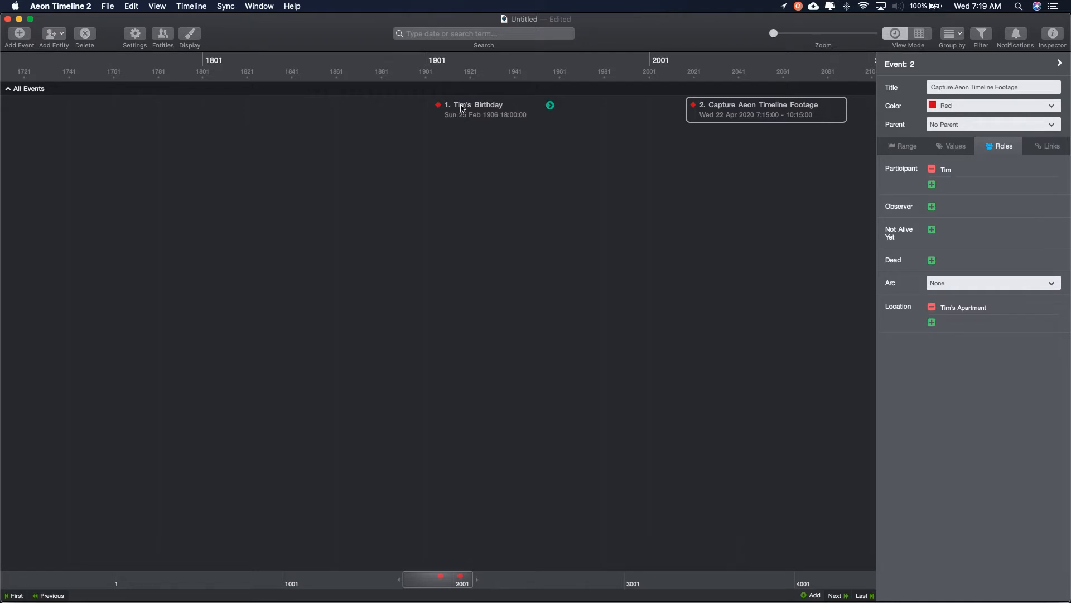
pyautogui.click(462, 109)
pyautogui.click(782, 110)
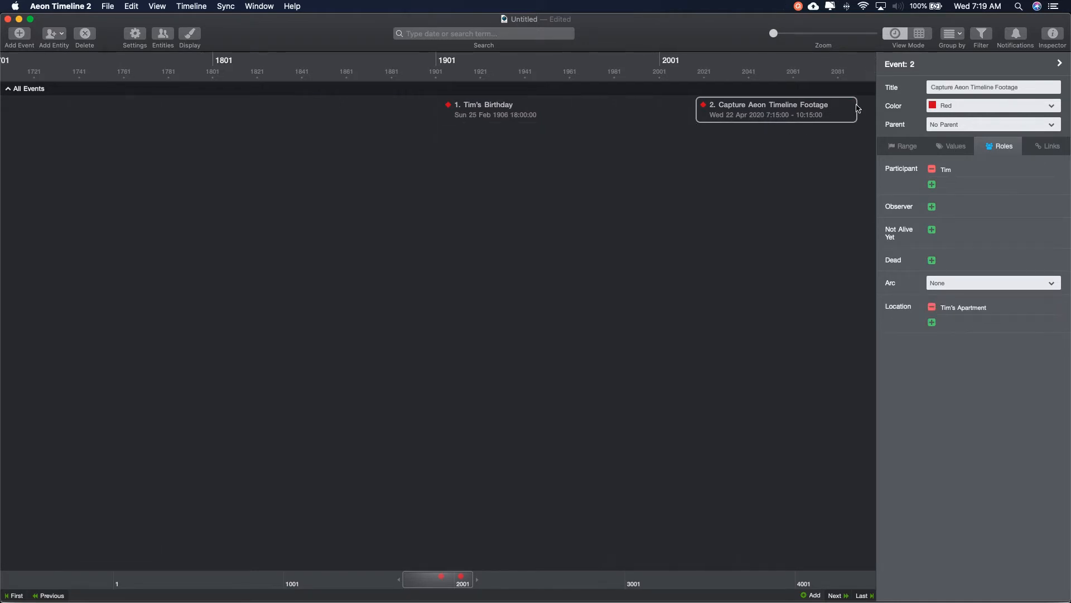
pyautogui.click(836, 110)
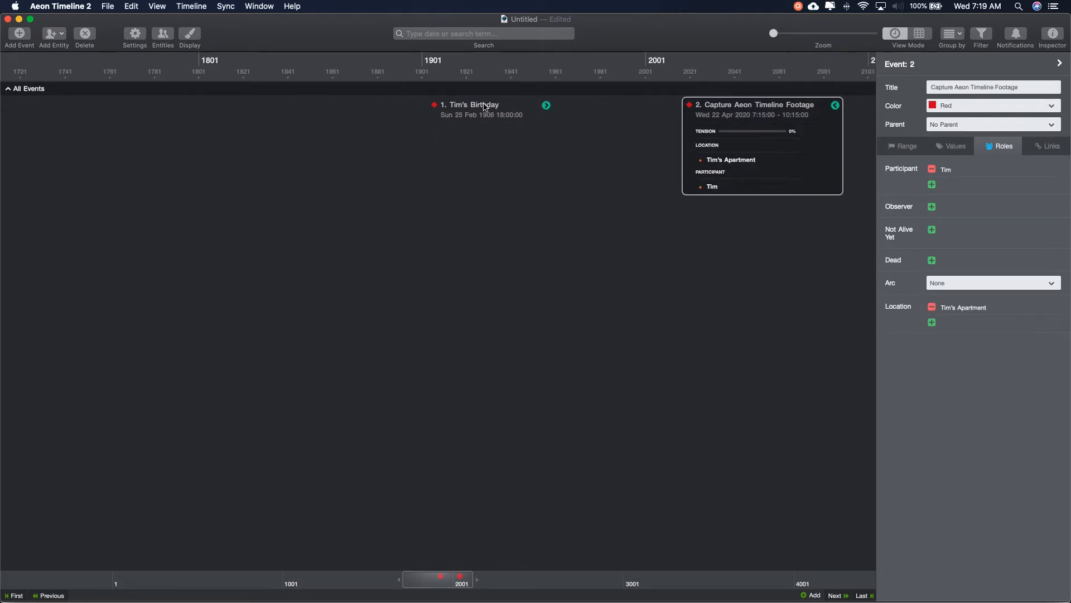
pyautogui.click(484, 107)
pyautogui.click(907, 147)
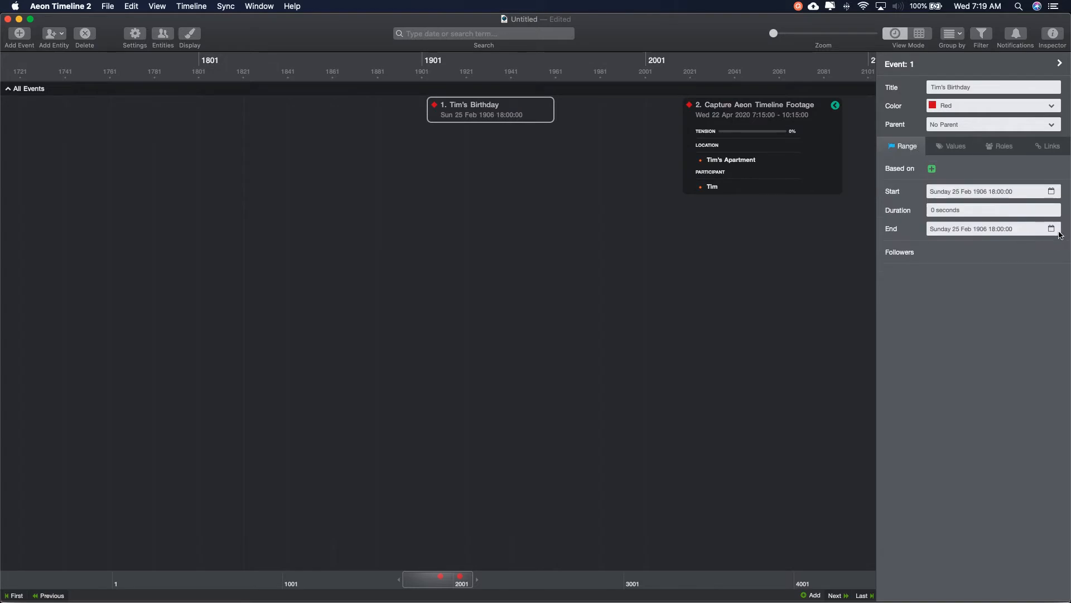
pyautogui.click(785, 170)
# Step: Set the birthday event as the character's death event in the entity manager
pyautogui.click(162, 37)
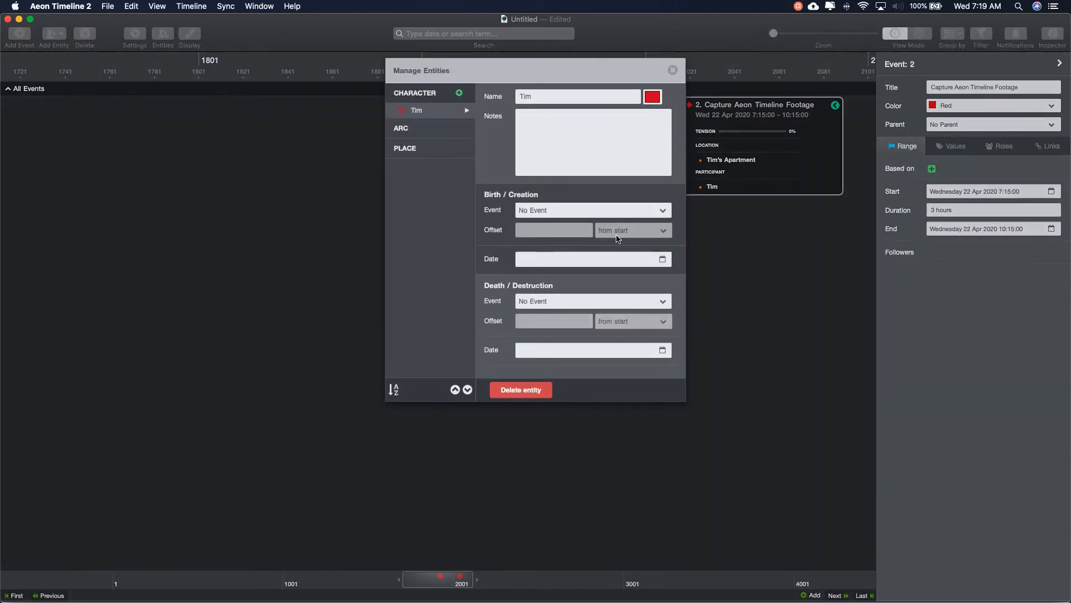
pyautogui.click(593, 301)
pyautogui.click(555, 352)
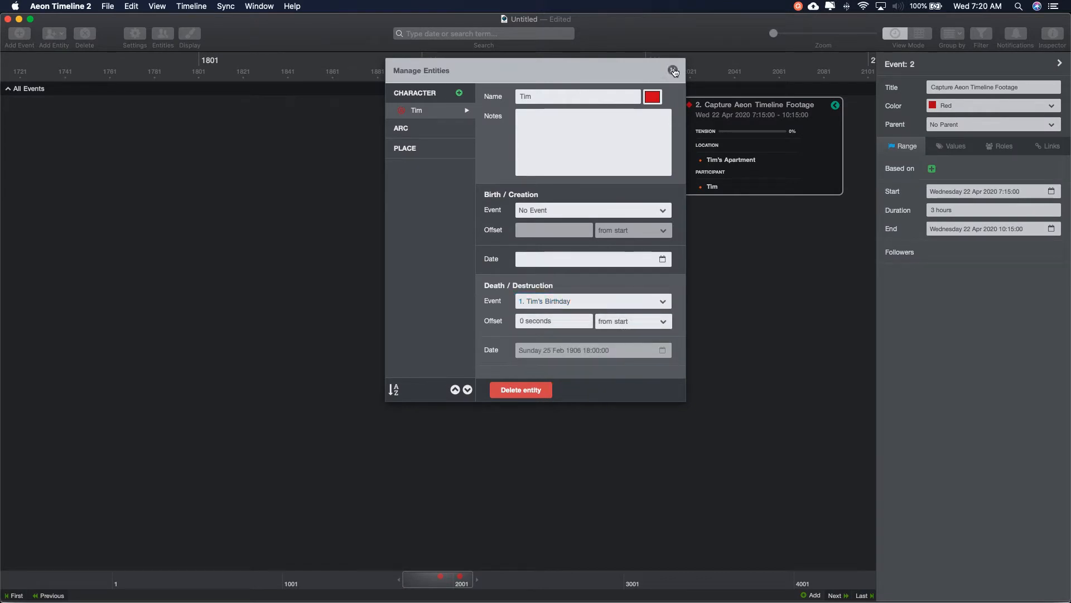
pyautogui.click(673, 69)
# Step: Check the birthday event's values and roles, and set it as the character's birth event with No Event for death
pyautogui.click(780, 112)
pyautogui.click(479, 110)
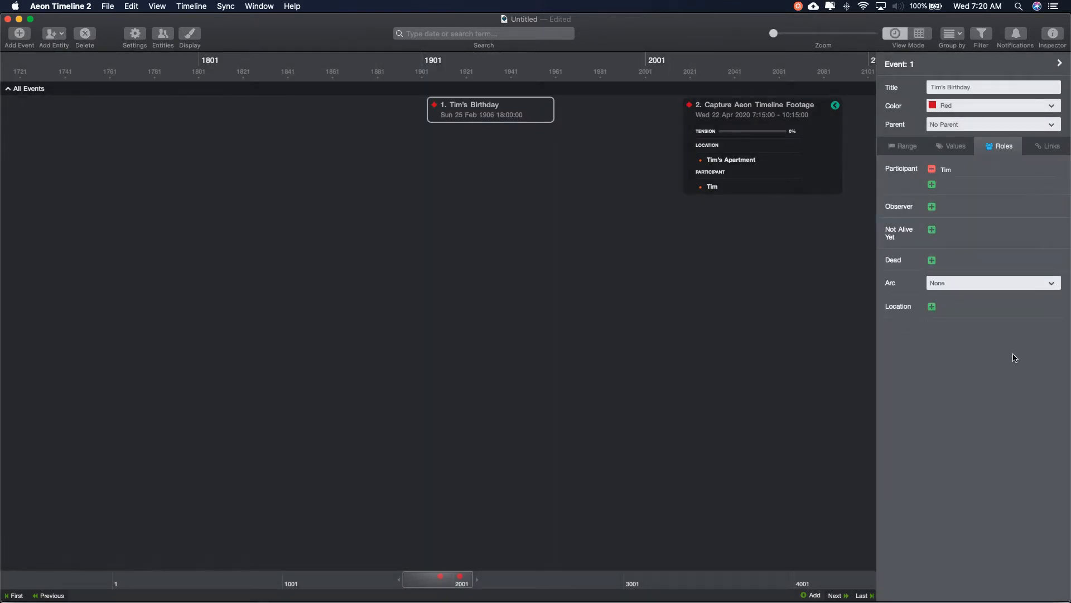
pyautogui.click(948, 146)
pyautogui.click(994, 147)
pyautogui.click(162, 35)
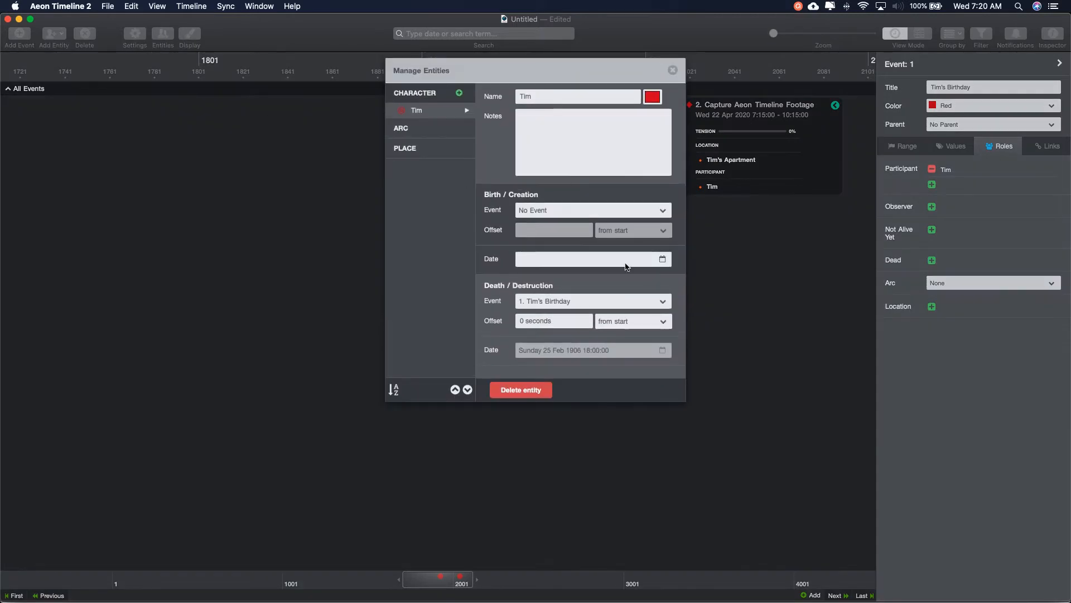
pyautogui.click(593, 210)
pyautogui.click(556, 263)
pyautogui.click(593, 300)
pyautogui.click(558, 340)
pyautogui.click(778, 444)
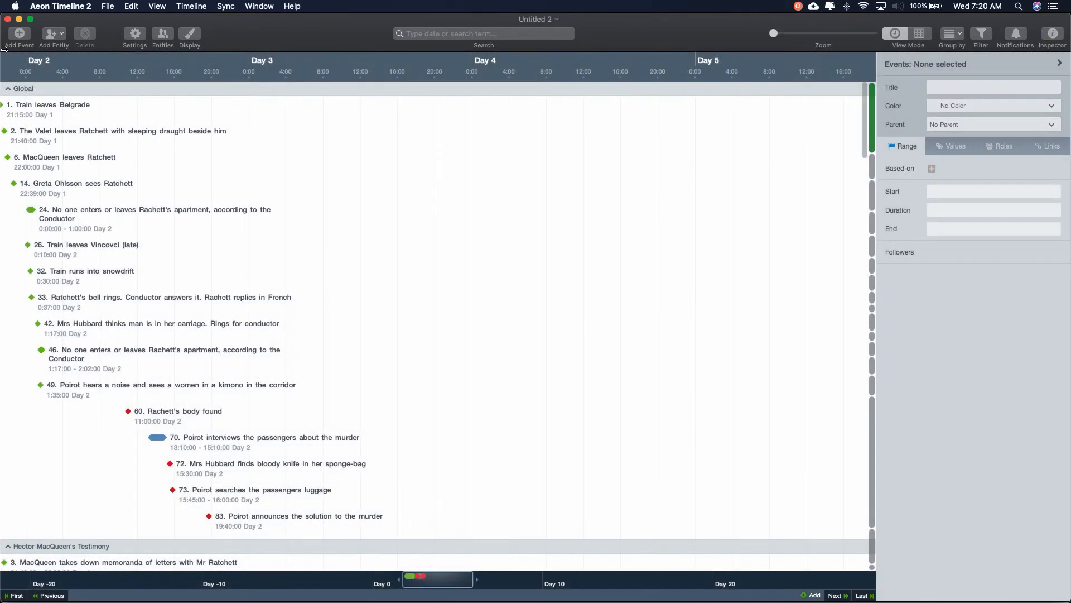
# Step: Look through the events and their story and person relationships in the relationship view of the sample murder-mystery timeline
pyautogui.click(923, 37)
pyautogui.scroll(-20, 33, 270)
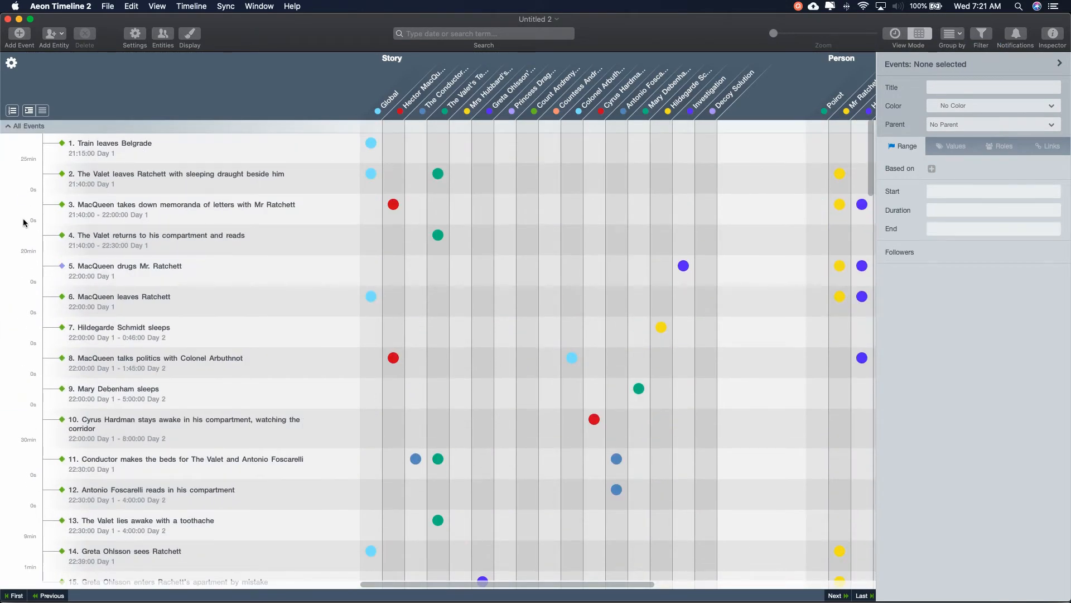
pyautogui.scroll(-20, 25, 222)
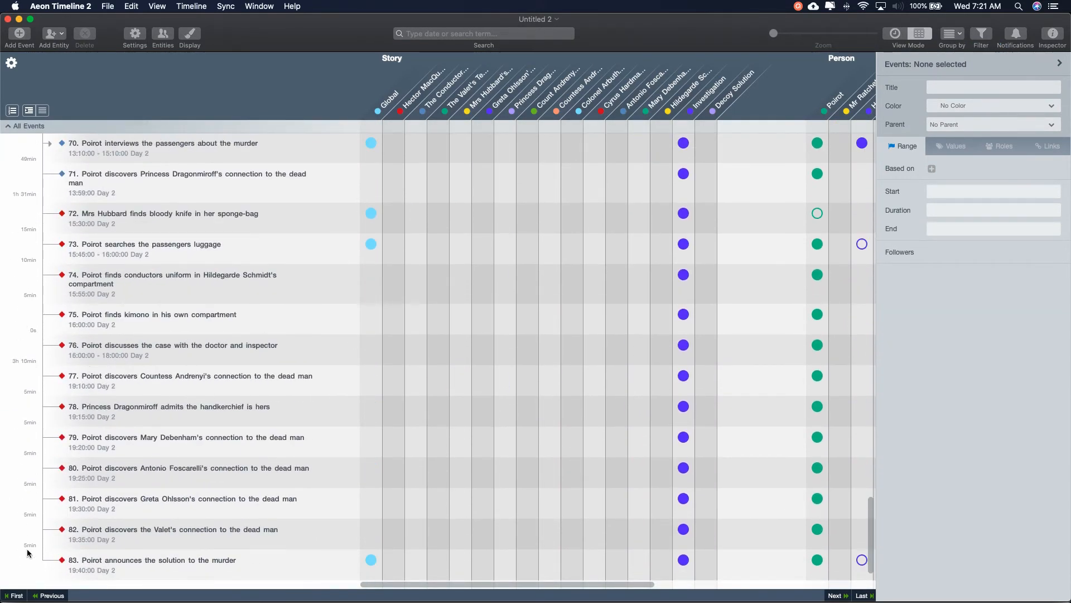
pyautogui.scroll(20, 29, 306)
pyautogui.hscroll(8, 29, 305)
# Step: Group the relationship view by story and collapse the Global group
pyautogui.click(953, 34)
pyautogui.click(956, 58)
pyautogui.click(6, 126)
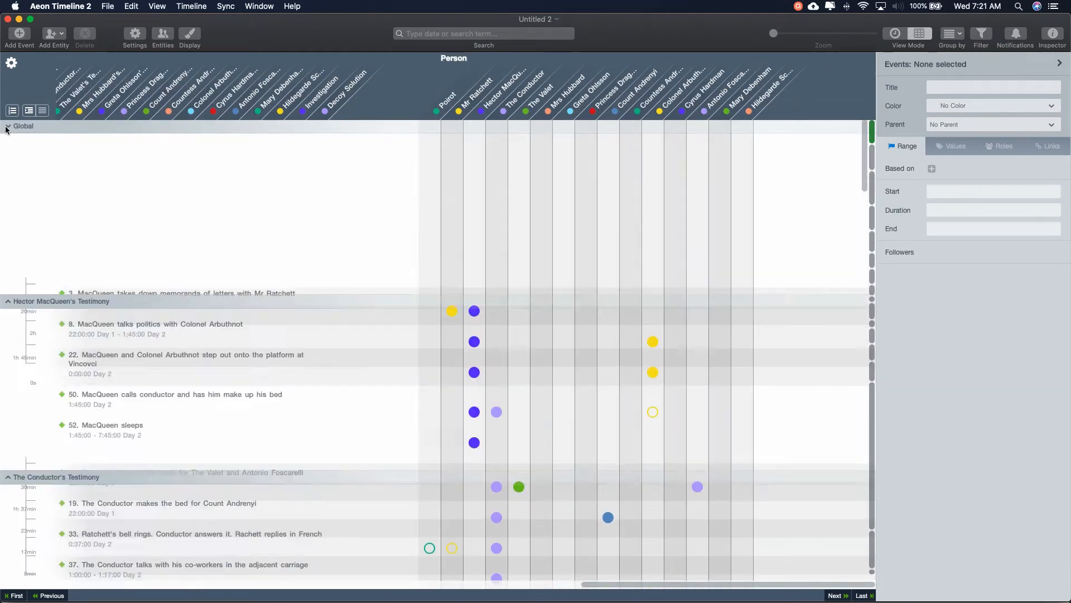
# Step: Group the events by person and collapse the Poirot, Mr Ratchett and Hector MacQueen groups
pyautogui.click(953, 34)
pyautogui.click(956, 70)
pyautogui.click(7, 127)
pyautogui.click(7, 139)
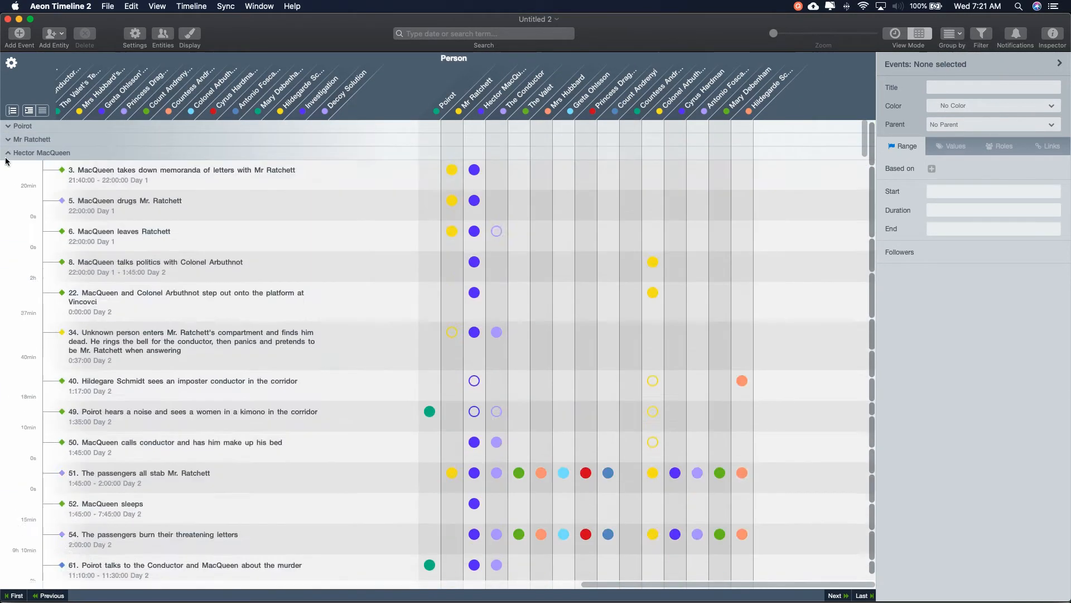
pyautogui.click(7, 153)
# Step: Return to the timeline view, collapse The Conductor and The Valet groups, and browse the remaining people's events
pyautogui.click(894, 34)
pyautogui.click(6, 130)
pyautogui.click(7, 145)
pyautogui.scroll(-10, 94, 368)
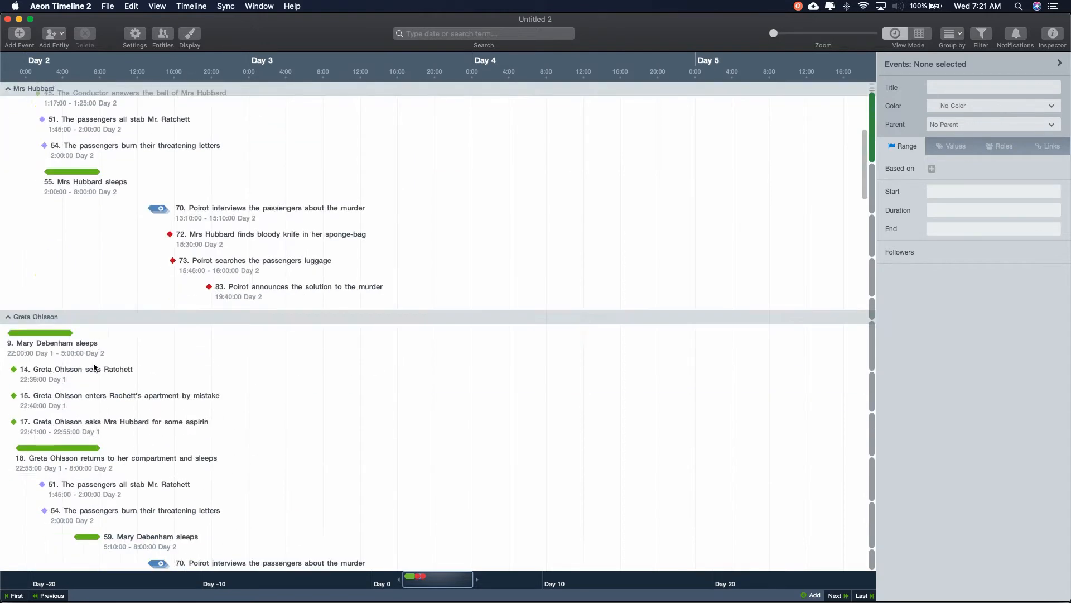
pyautogui.scroll(6, 93, 368)
pyautogui.hscroll(1, 94, 367)
pyautogui.hscroll(-5, 364, 266)
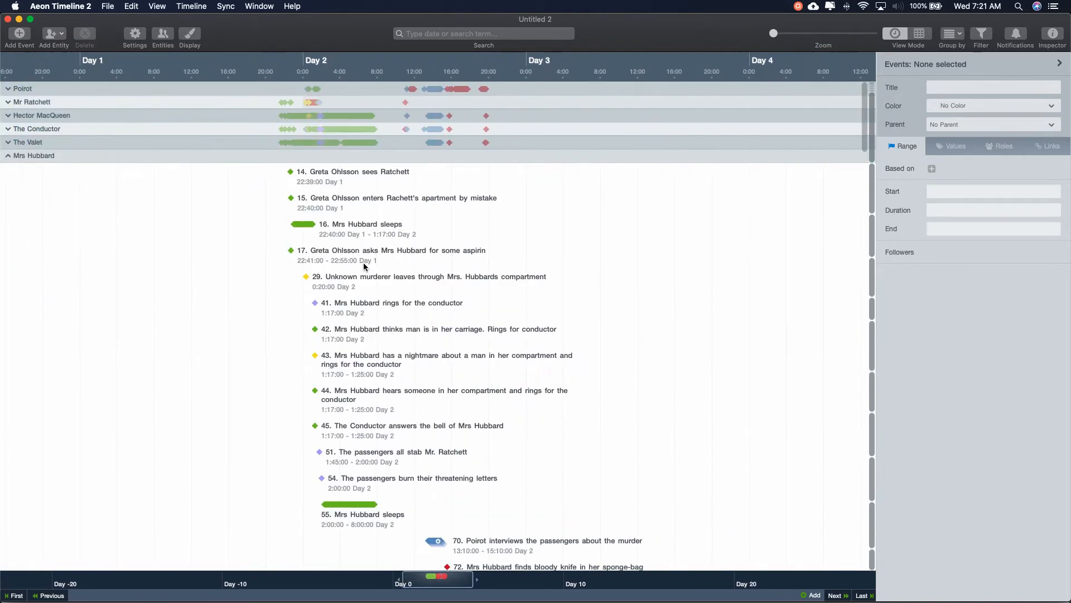
# Step: Choose the Shattered Worlds Original Almanac project from the Novels folder for syncing and accept its sync settings
pyautogui.click(231, 9)
pyautogui.moveTo(262, 30)
pyautogui.click(368, 31)
pyautogui.scroll(-5, 398, 143)
pyautogui.doubleClick(661, 195)
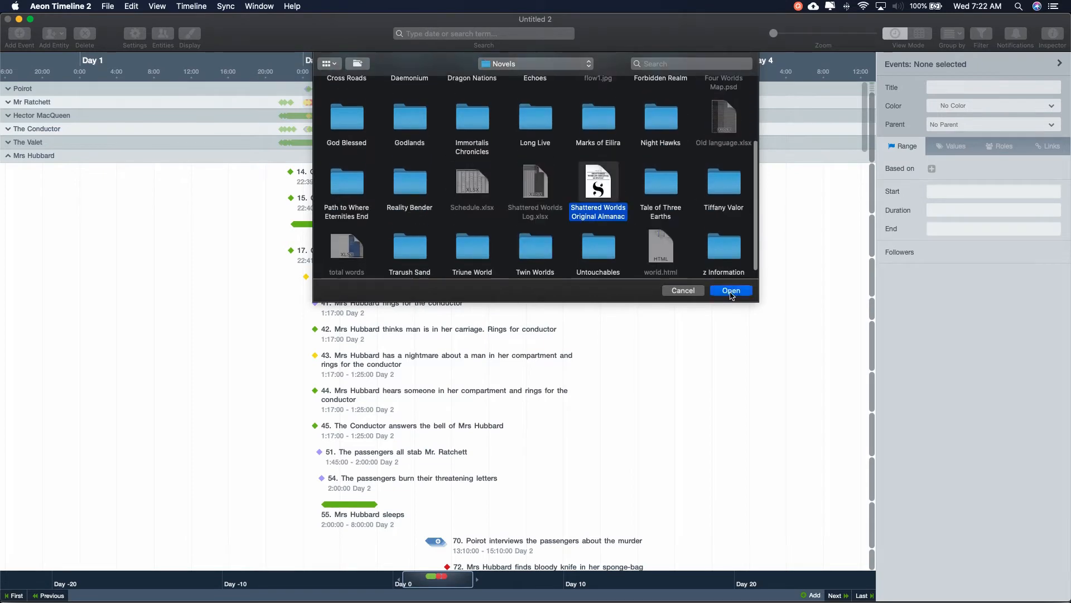
pyautogui.click(641, 348)
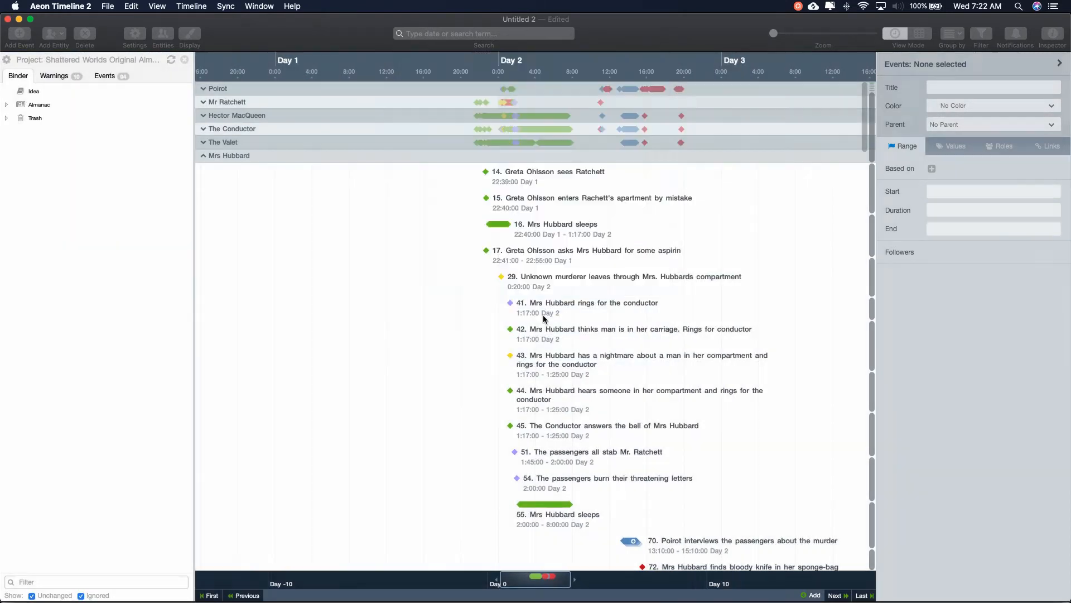
# Step: Expand Almanac, Background and Origins in the binder, and place the Character names document on the timeline at 4:00 Day 1
pyautogui.click(7, 104)
pyautogui.click(20, 120)
pyautogui.click(33, 131)
pyautogui.moveTo(84, 145); pyautogui.dragTo(325, 239)
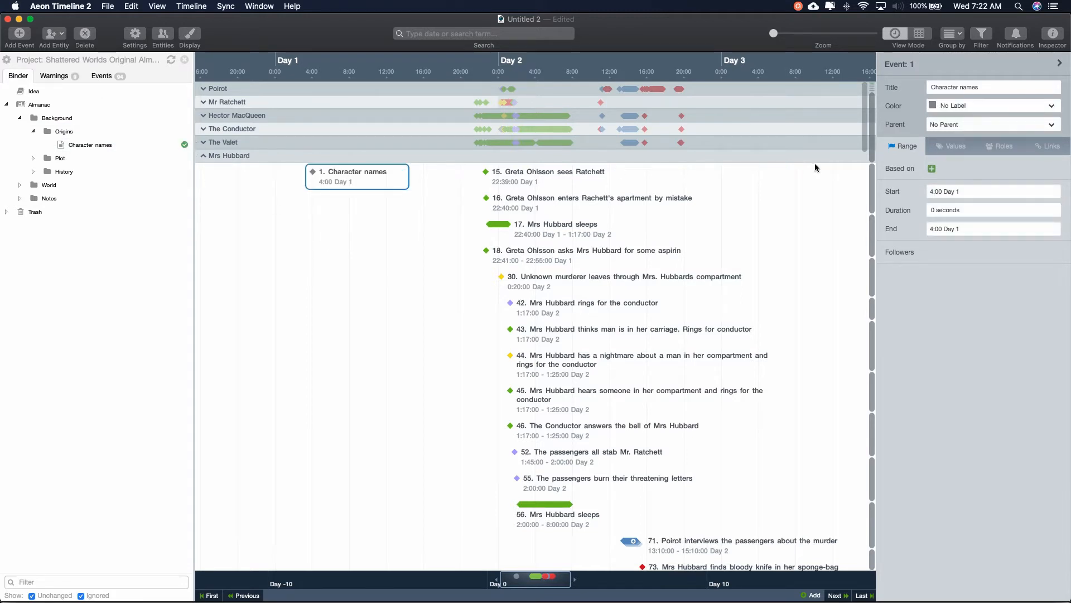
# Step: Rename the Character names event as Character Id's
pyautogui.click(948, 87)
pyautogui.write('Cha')
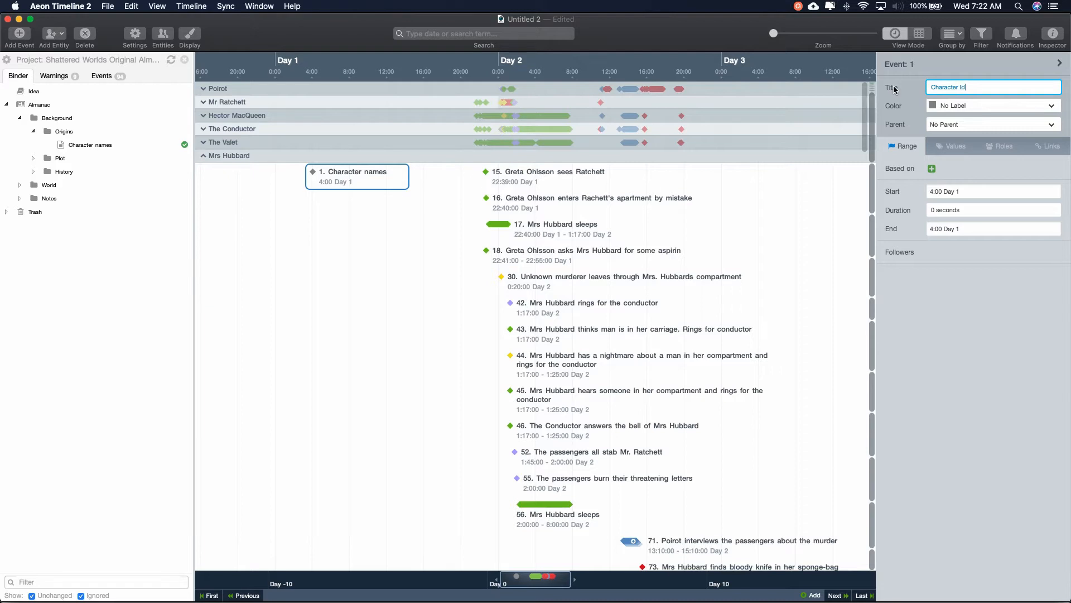
pyautogui.click(299, 269)
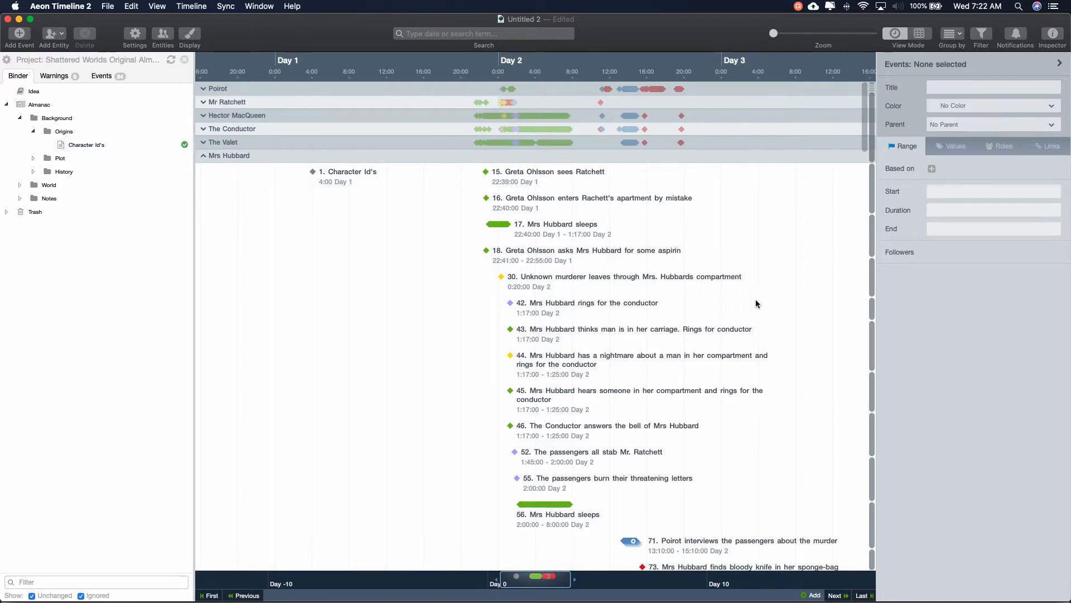
# Step: Sync the entire linked project with the timeline
pyautogui.hscroll(5, 757, 303)
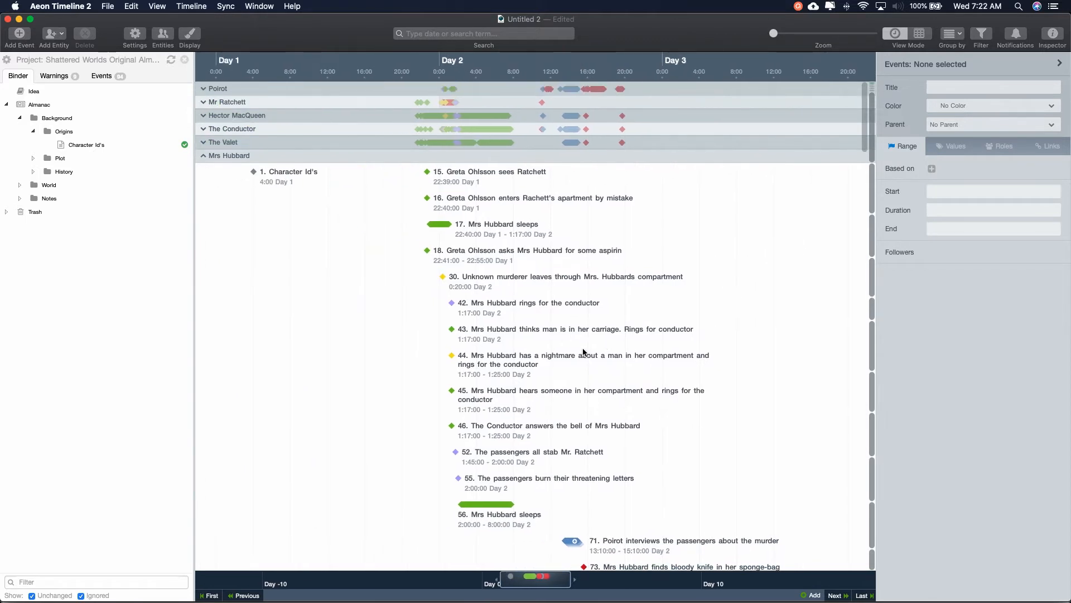
pyautogui.hscroll(5, 583, 352)
pyautogui.click(223, 6)
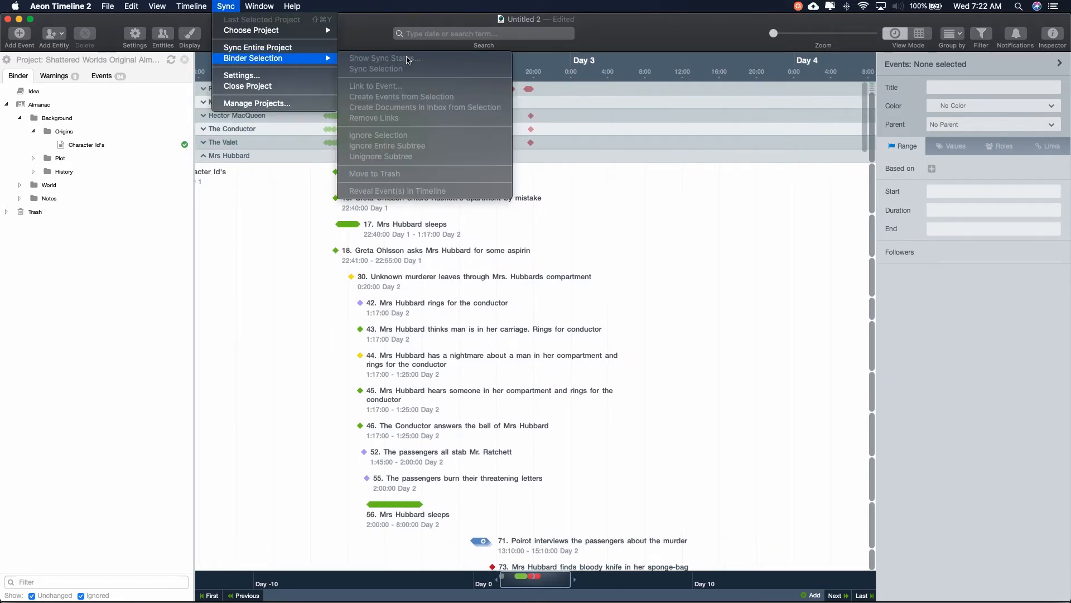
pyautogui.click(281, 48)
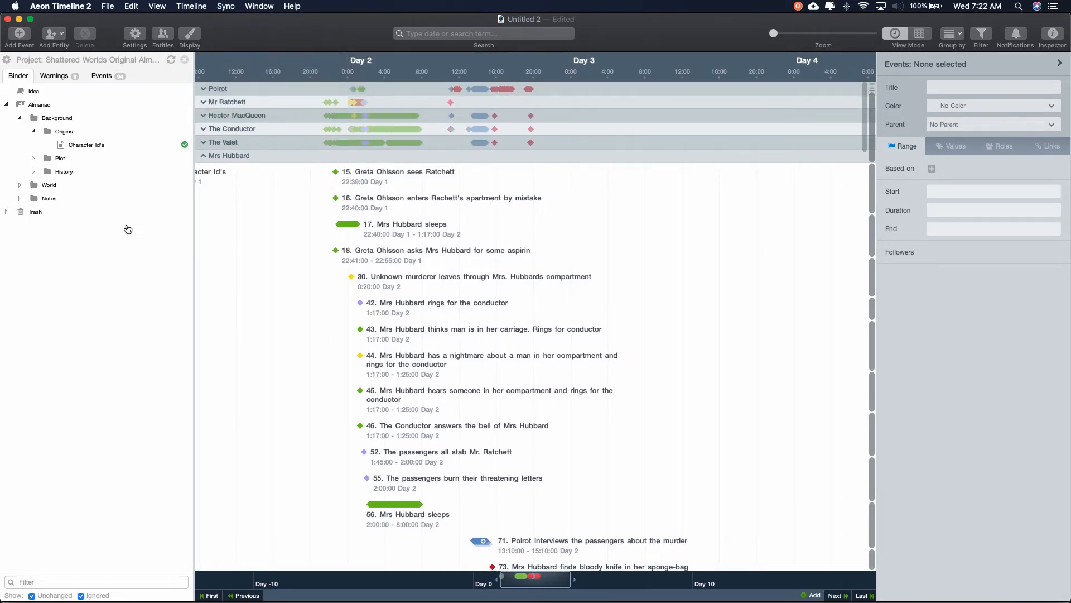
# Step: Review which event fields map to project properties in the project sync settings, and close them without changes
pyautogui.click(224, 7)
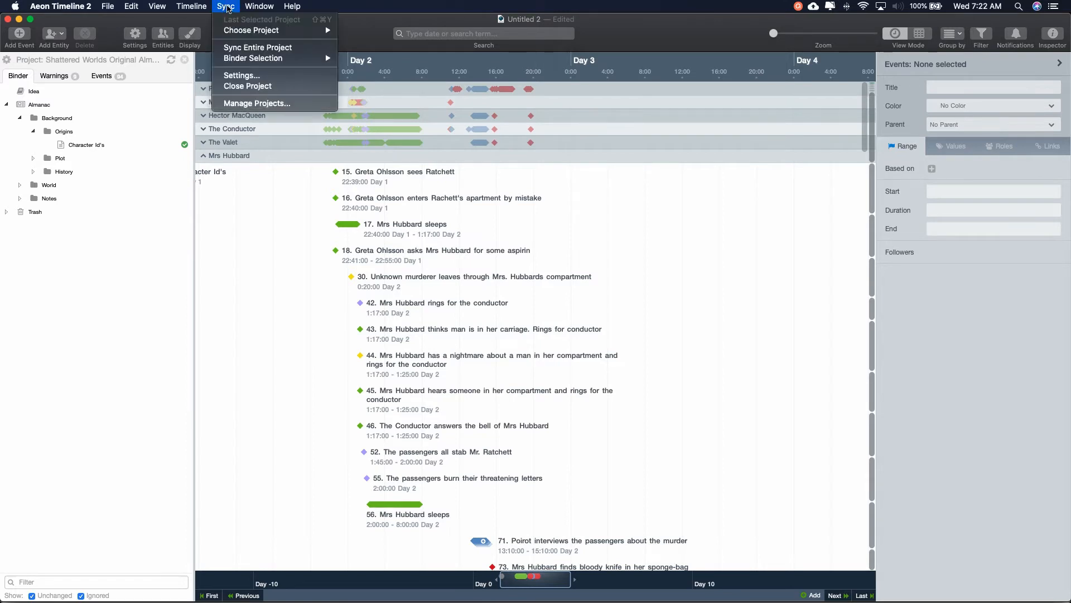
pyautogui.click(241, 75)
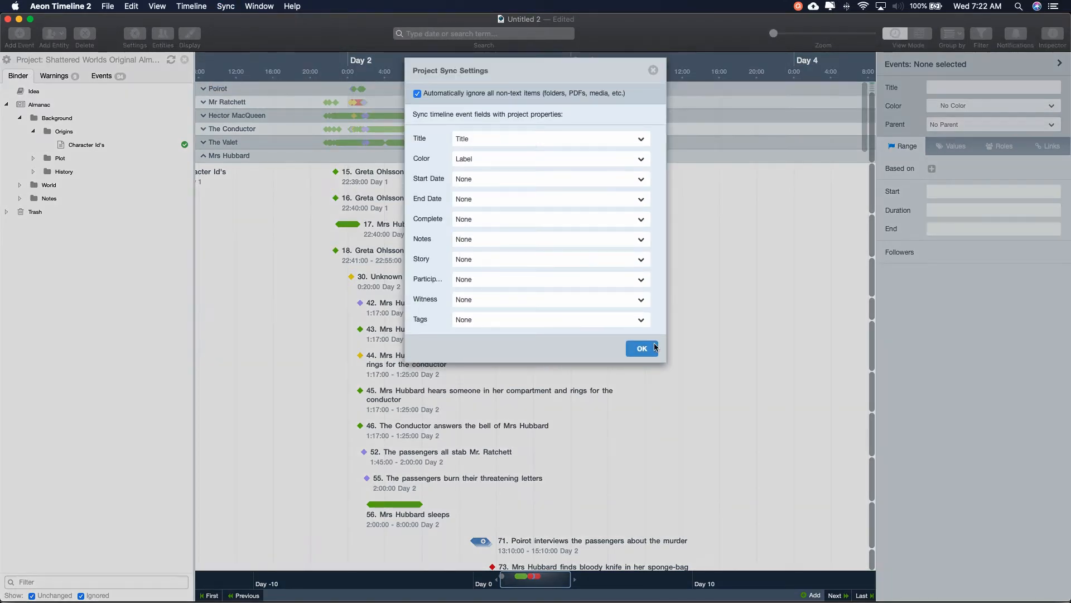
pyautogui.click(654, 71)
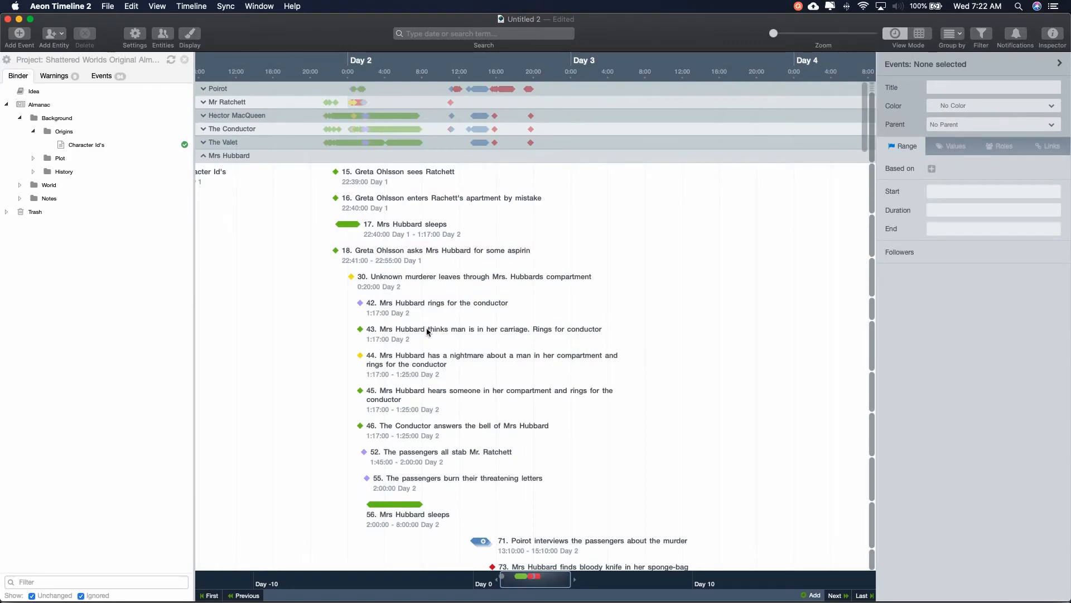
pyautogui.scroll(-15, 664, 411)
pyautogui.scroll(5, 664, 411)
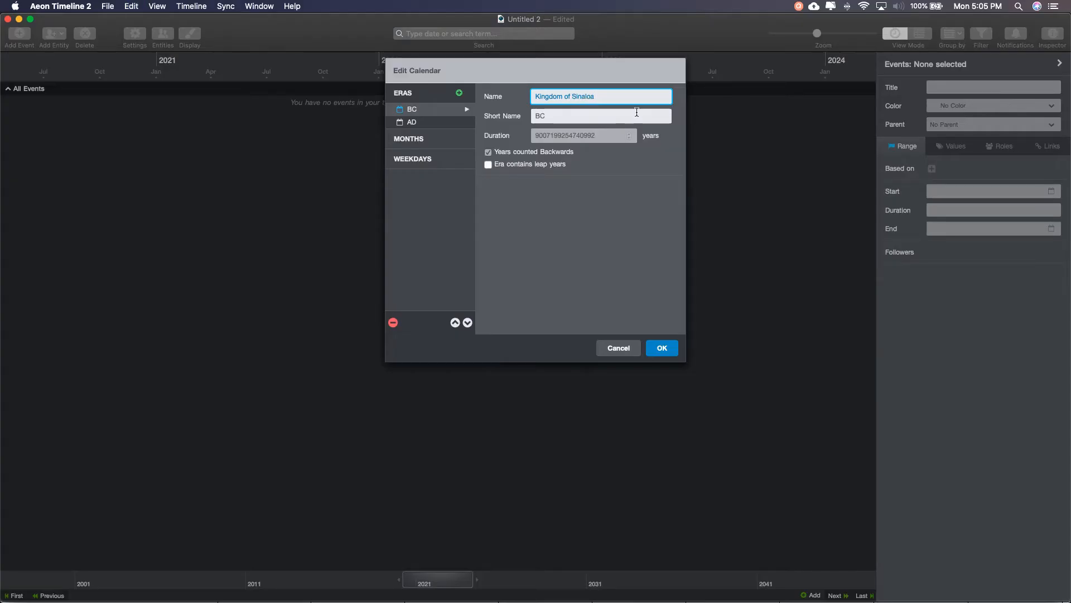
# Step: Rename the BC era as Kingdom of Sinaloa and give the AD era a custom name starting with War and ending in Nations
pyautogui.press('Tab')
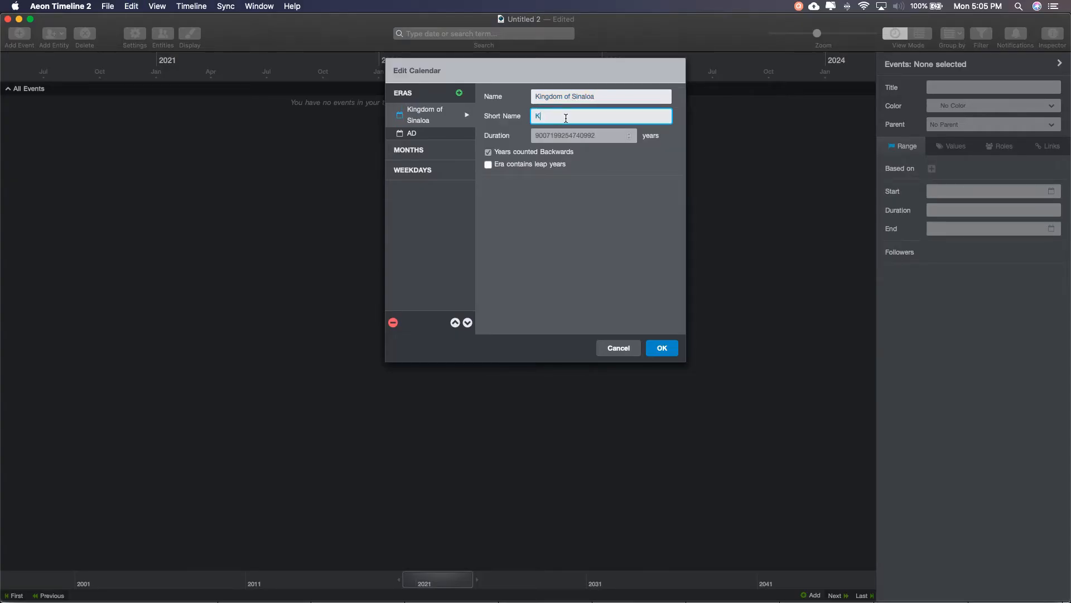
pyautogui.click(412, 133)
pyautogui.click(602, 96)
pyautogui.write('War')
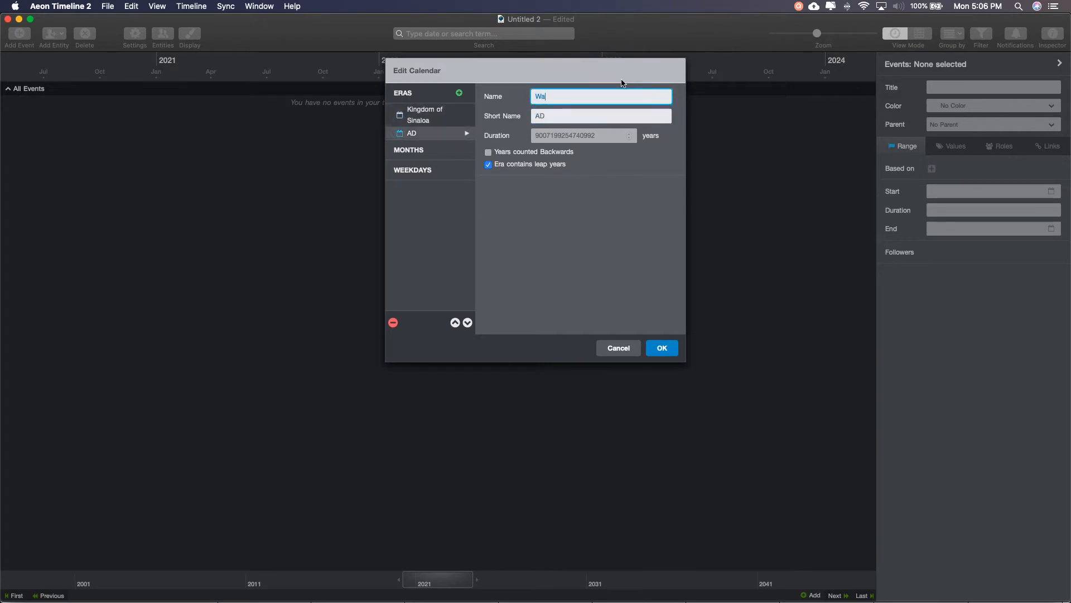
pyautogui.write('Nations')
pyautogui.press('Tab')
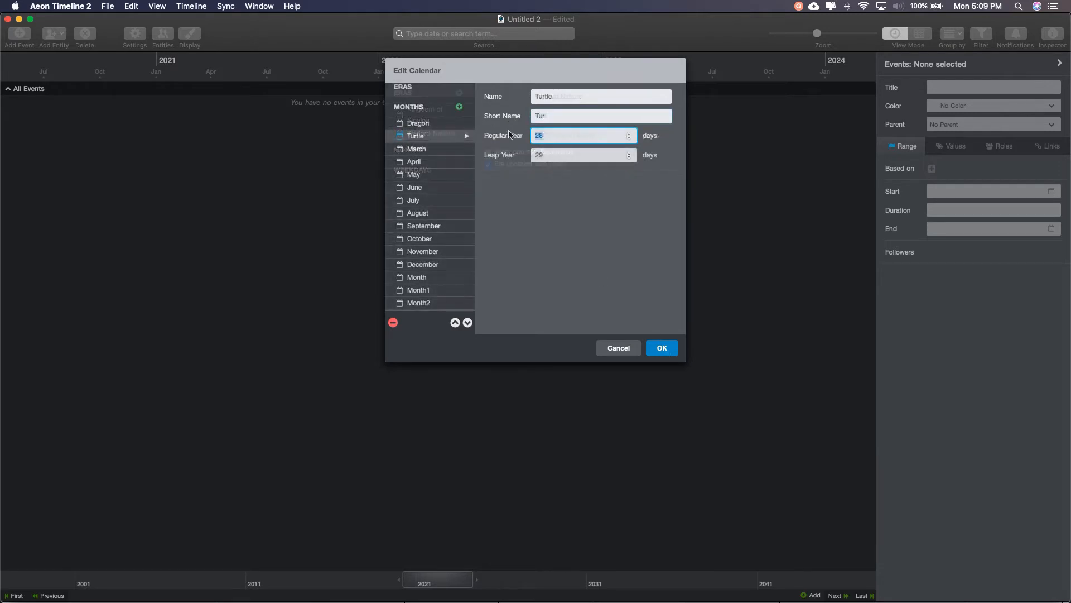
# Step: Name the calendar's second month Bird with short name Bir and 47 days in regular and leap years
pyautogui.press('Tab')
pyautogui.press('Tab')
pyautogui.write('Bird')
pyautogui.press('Tab')
pyautogui.press('Tab')
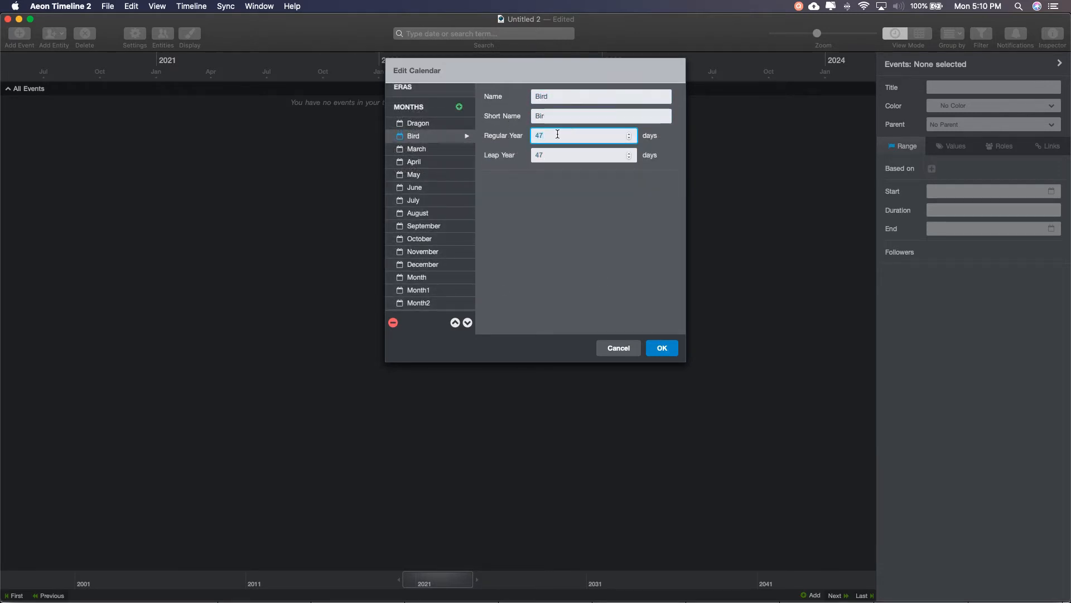
# Step: Set the calendar's second month to 54 days in regular and leap years and rename it Turtle with short name Tur
pyautogui.write('54')
pyautogui.press('Tab')
pyautogui.click(431, 159)
pyautogui.click(432, 137)
pyautogui.moveTo(551, 97); pyautogui.dragTo(490, 98)
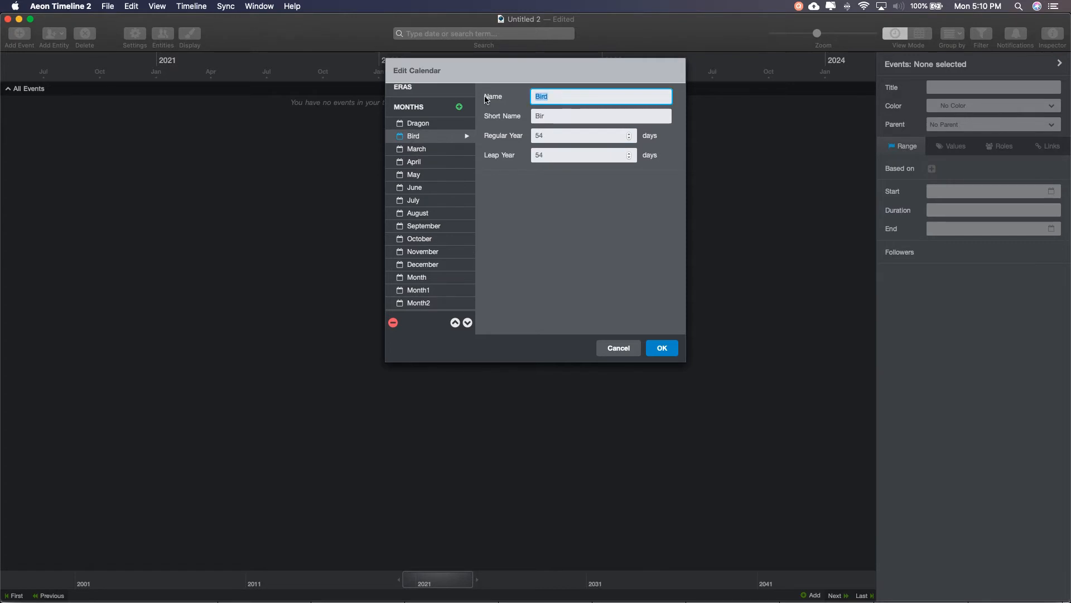
pyautogui.write('Turtle')
pyautogui.press('Tab')
pyautogui.write('Tur')
# Step: Set the Penguin month's length to 52 days in regular and leap years
pyautogui.doubleClick(544, 136)
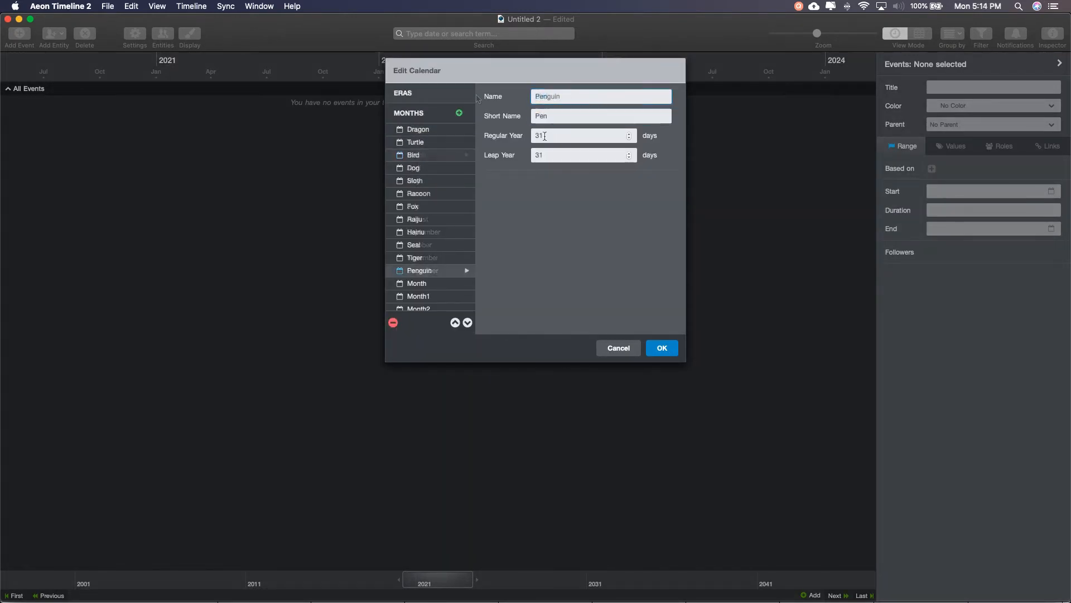
pyautogui.press('Tab')
pyautogui.write('52')
pyautogui.press('Tab')
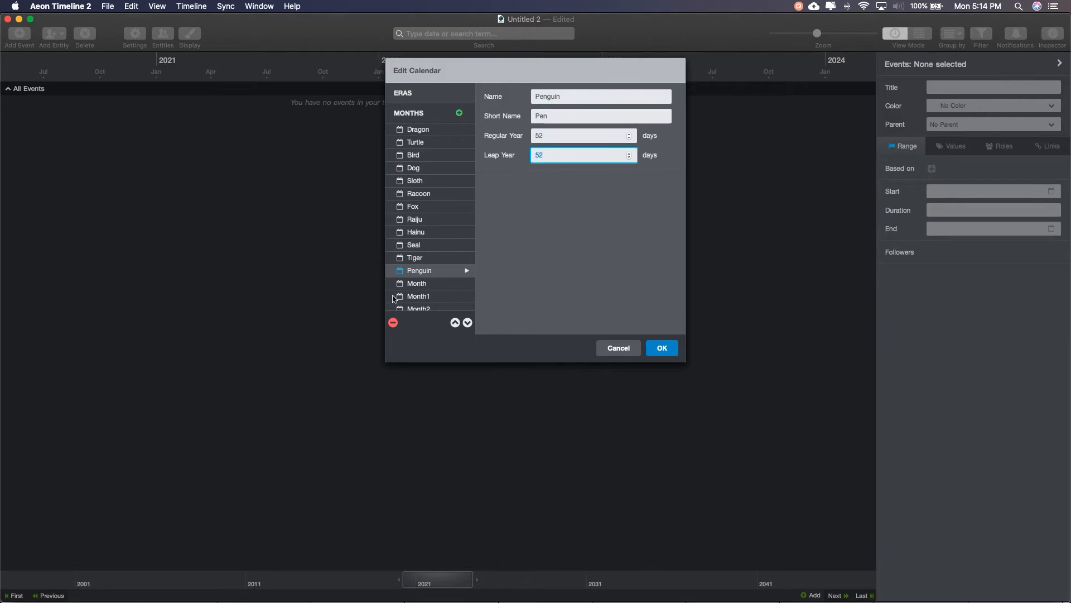
pyautogui.write('52')
# Step: Rename the thirteenth month Monkey with short name Mon and give it 55 days in regular and leap years
pyautogui.click(417, 282)
pyautogui.scroll(-1, 437, 270)
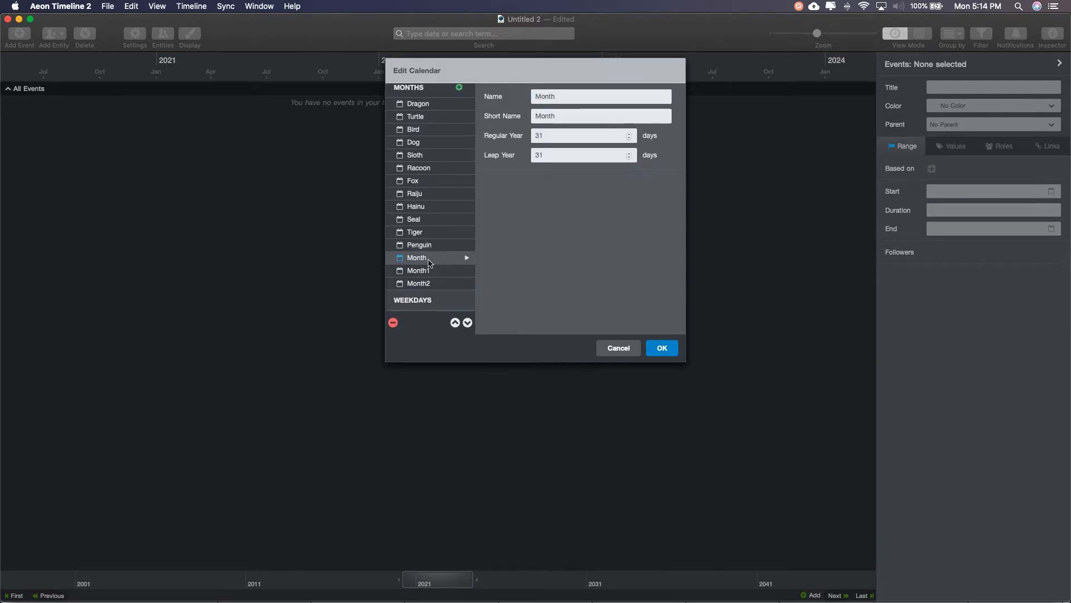
pyautogui.press('Tab')
pyautogui.write('Monkey')
pyautogui.press('Tab')
pyautogui.write('Mon')
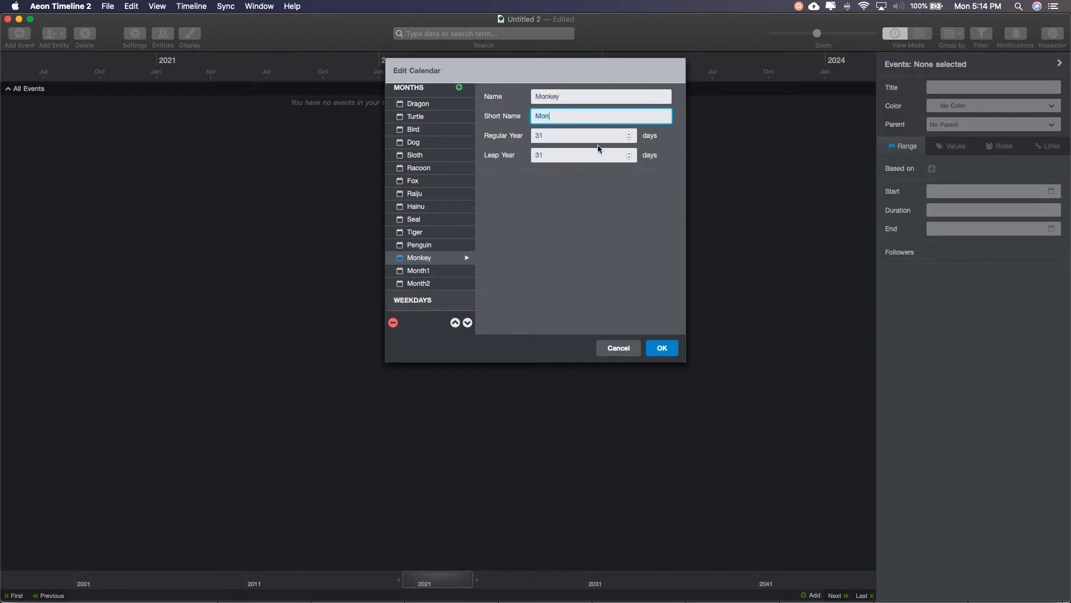
pyautogui.write('th')
pyautogui.press('Tab')
pyautogui.write('55')
pyautogui.press('Tab')
pyautogui.write('55')
# Step: Rename Month1 as Cat with short name Cat and give it 41 days in regular and leap years
pyautogui.click(431, 271)
pyautogui.press('Tab')
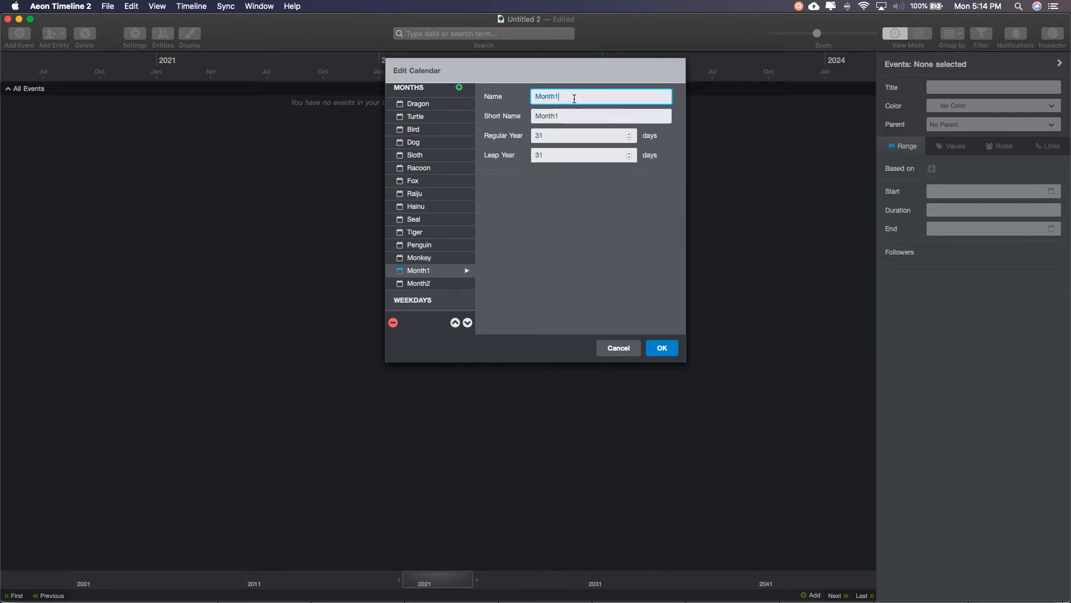
pyautogui.write('Cat')
pyautogui.press('Tab')
pyautogui.write('Cat')
pyautogui.press('Tab')
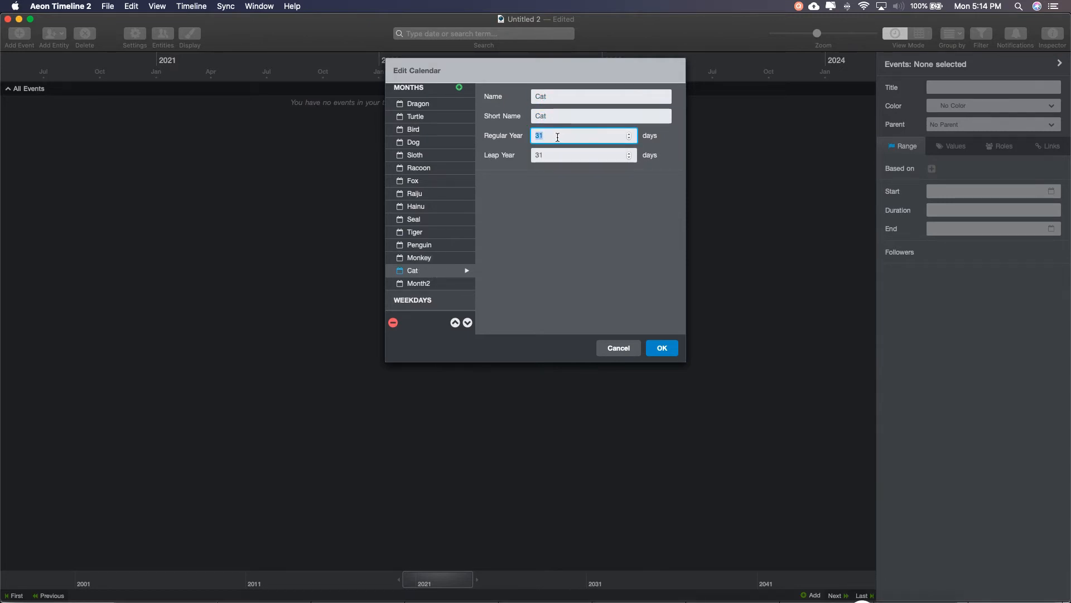
pyautogui.write('41')
pyautogui.press('Tab')
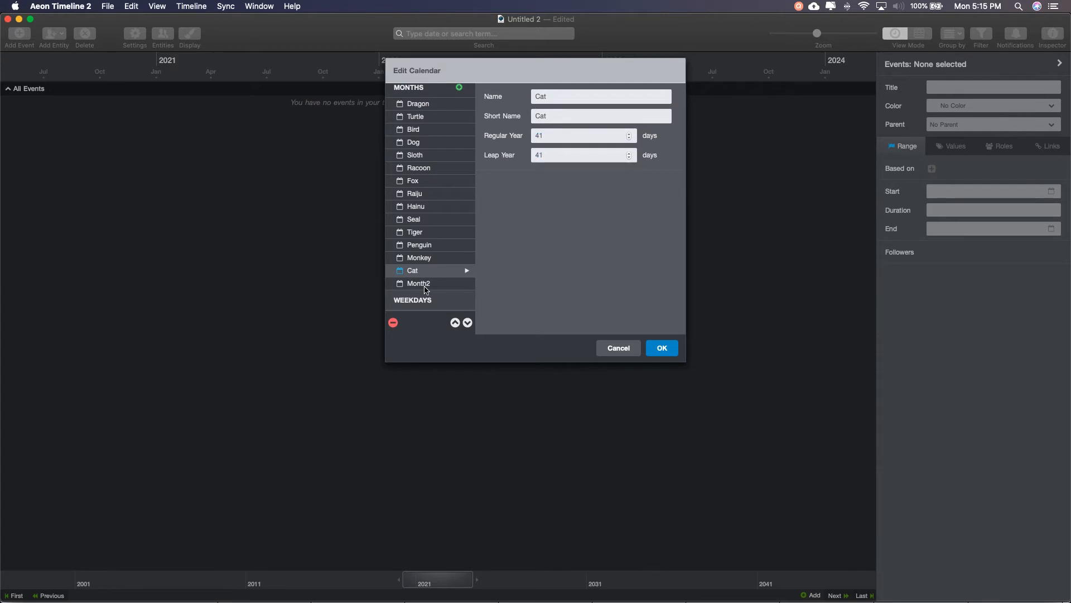
# Step: Rename Month2 as Phoenix with short name Pho and give it 54 days in regular and leap years
pyautogui.click(420, 283)
pyautogui.press('Tab')
pyautogui.write('Phoenix')
pyautogui.press('Tab')
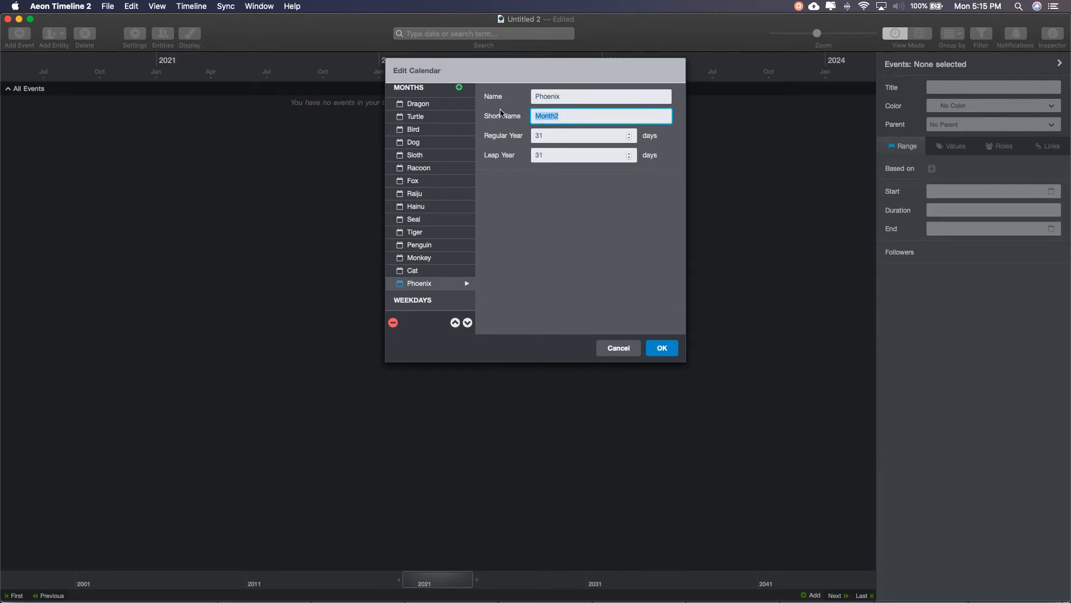
pyautogui.write('Pho')
pyautogui.press('Tab')
pyautogui.write('54')
pyautogui.press('Tab')
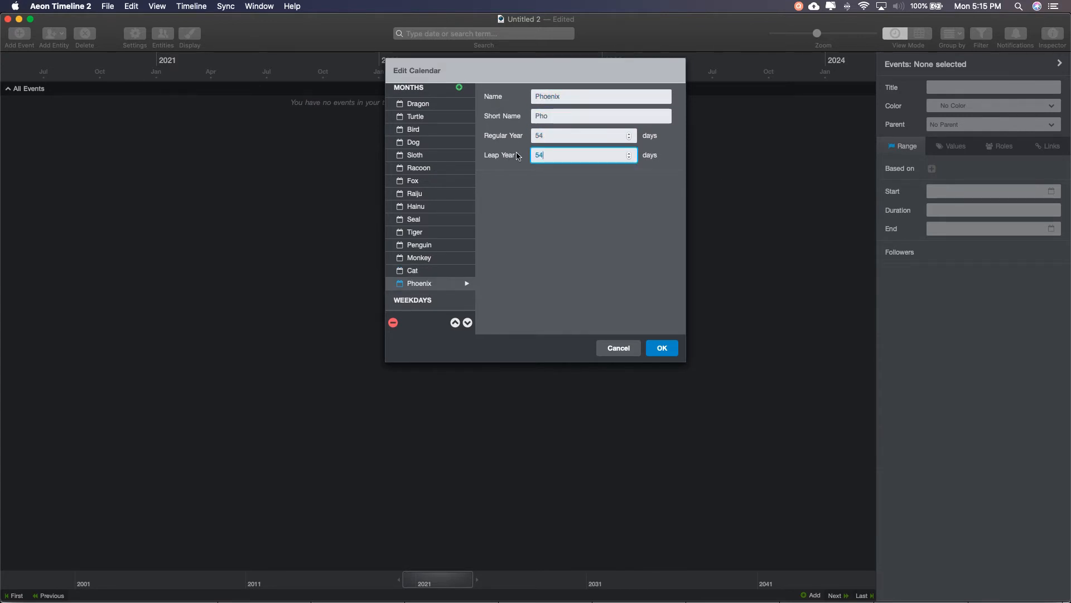
pyautogui.write('54')
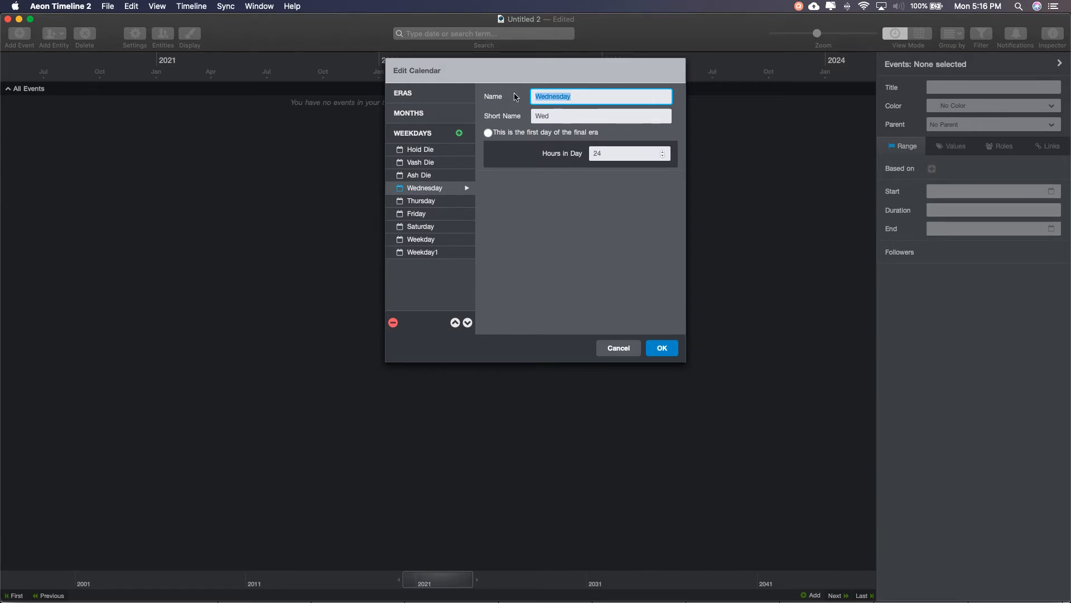
# Step: Rename Wednesday as Rin Die with short name Rin, and Thursday as Vin Die with short name Vin
pyautogui.write('Rin Die')
pyautogui.press('Tab')
pyautogui.write('Rin')
pyautogui.click(410, 197)
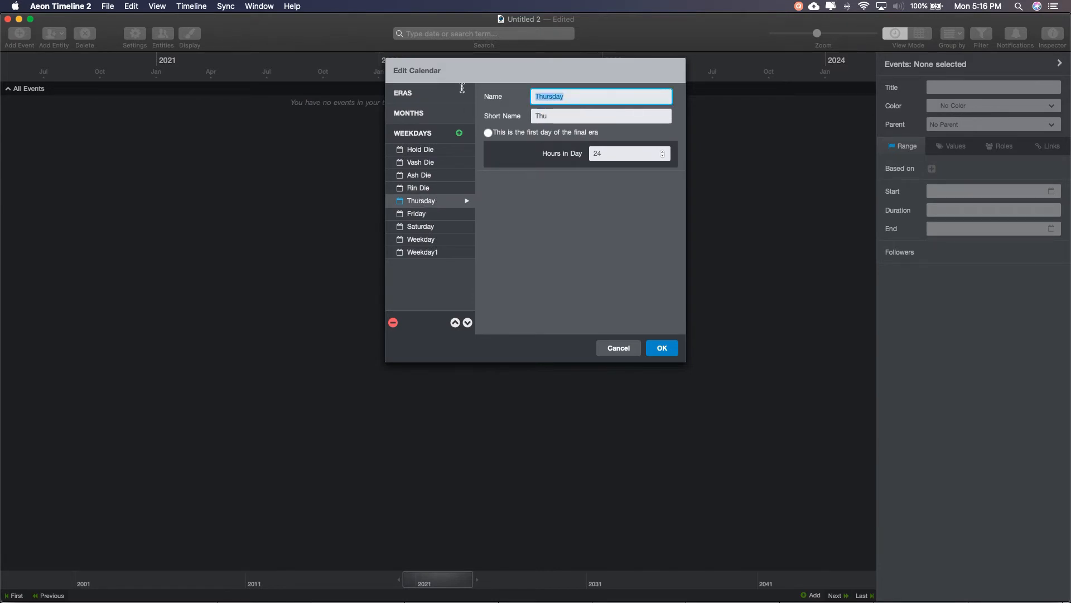
pyautogui.write('Vin Die')
pyautogui.press('Tab')
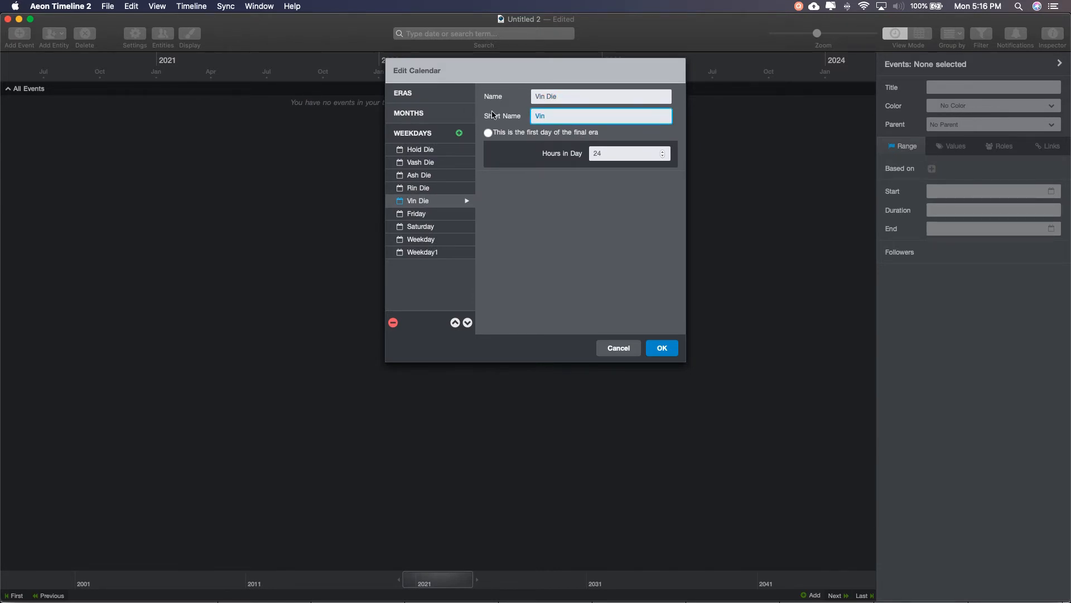
pyautogui.write('Vin')
# Step: Rename the weekday Friday as Aelin Die with short name Aelin
pyautogui.click(418, 214)
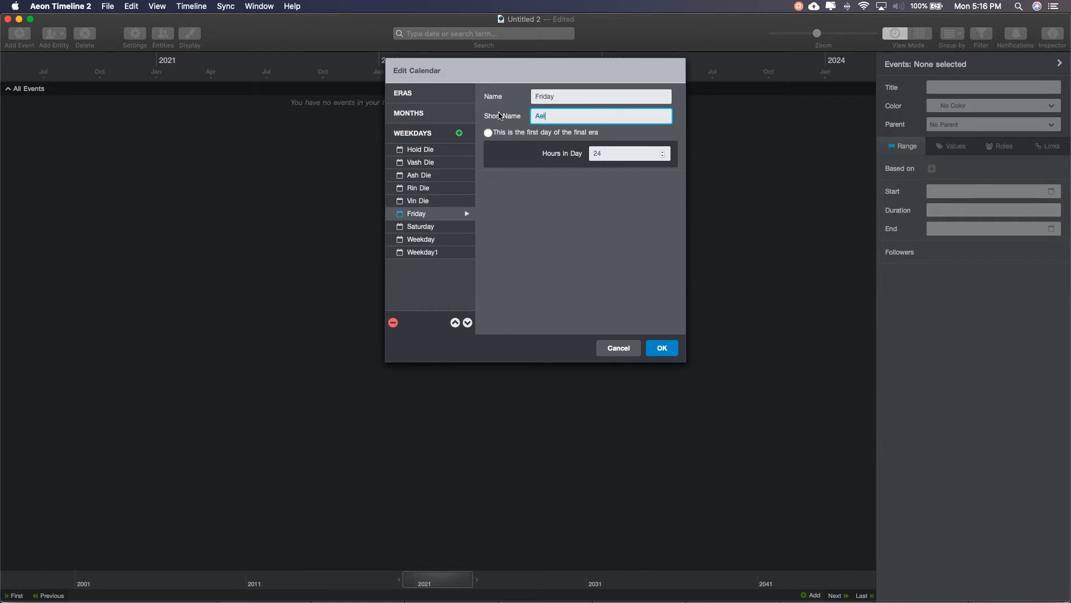
pyautogui.moveTo(563, 116); pyautogui.dragTo(534, 116)
pyautogui.press('super+c')
pyautogui.moveTo(558, 96); pyautogui.dragTo(507, 93)
pyautogui.press('super+v')
pyautogui.doubleClick(562, 116)
pyautogui.press('BackSpace')
pyautogui.click(553, 169)
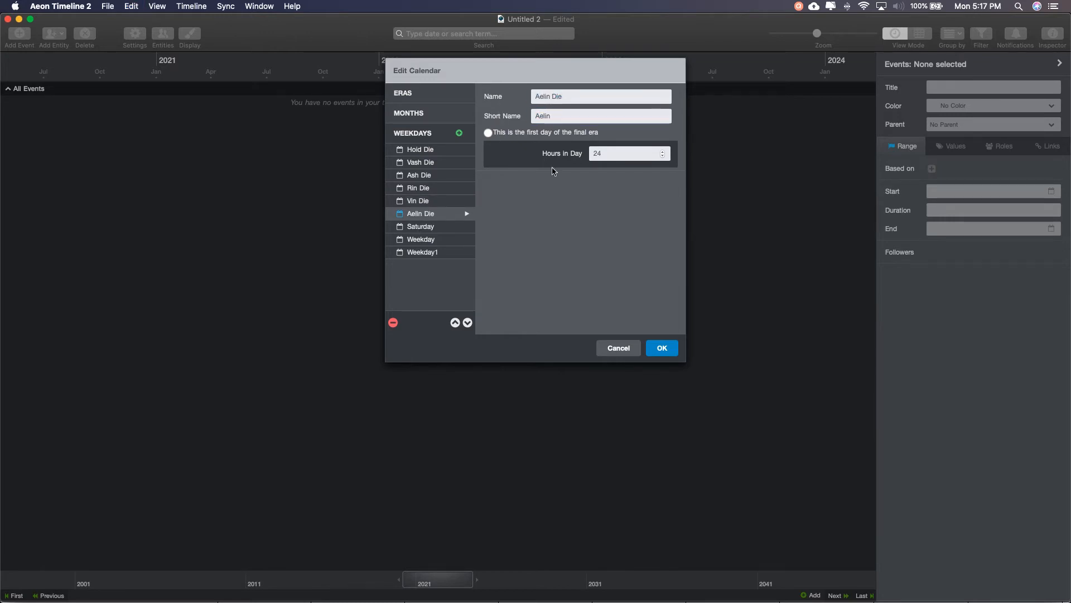
# Step: Rename Saturday as Vox Die with short name Vox, and the eighth weekday as Sage Die with short name Sage
pyautogui.click(421, 226)
pyautogui.doubleClick(556, 96)
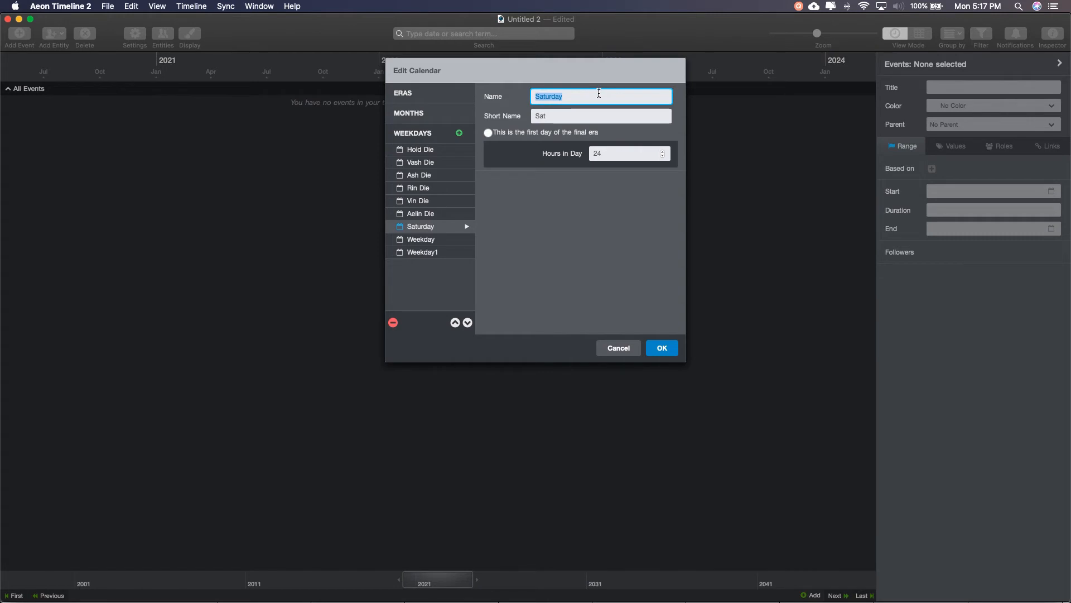
pyautogui.write('Vox Die')
pyautogui.press('Tab')
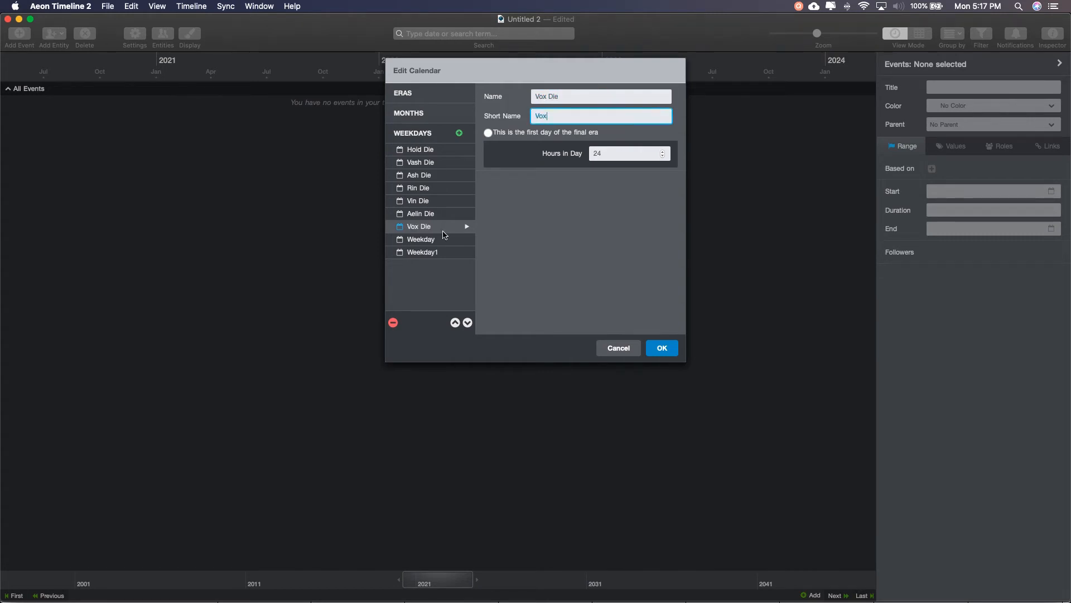
pyautogui.click(441, 239)
pyautogui.doubleClick(611, 96)
pyautogui.write('Sage Die')
pyautogui.press('Tab')
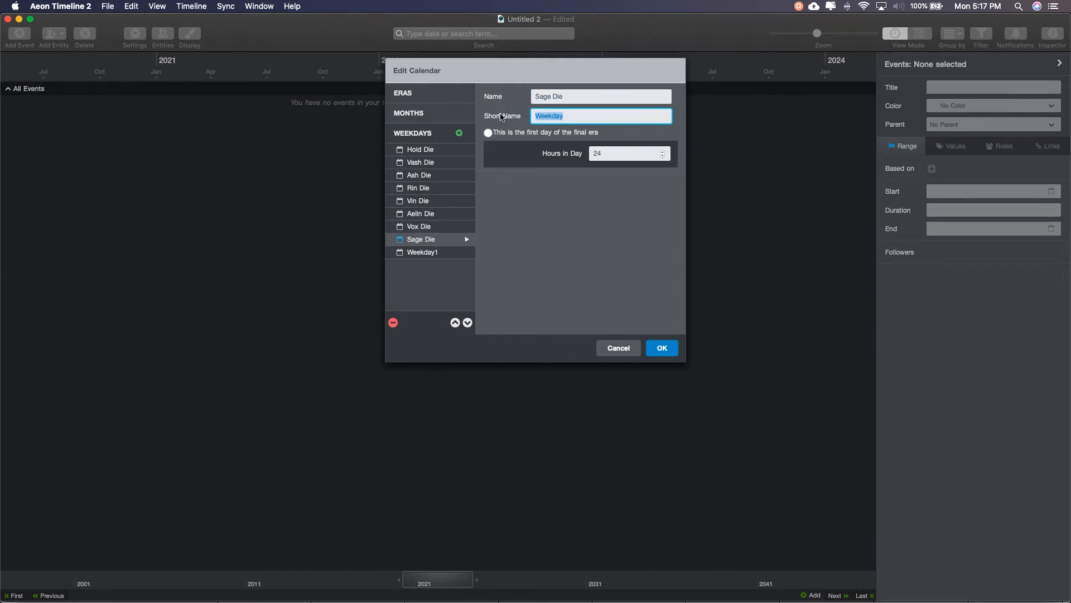
# Step: Rename the last weekday, Weekday1, as Daylen Die with short name Daylen
pyautogui.click(427, 252)
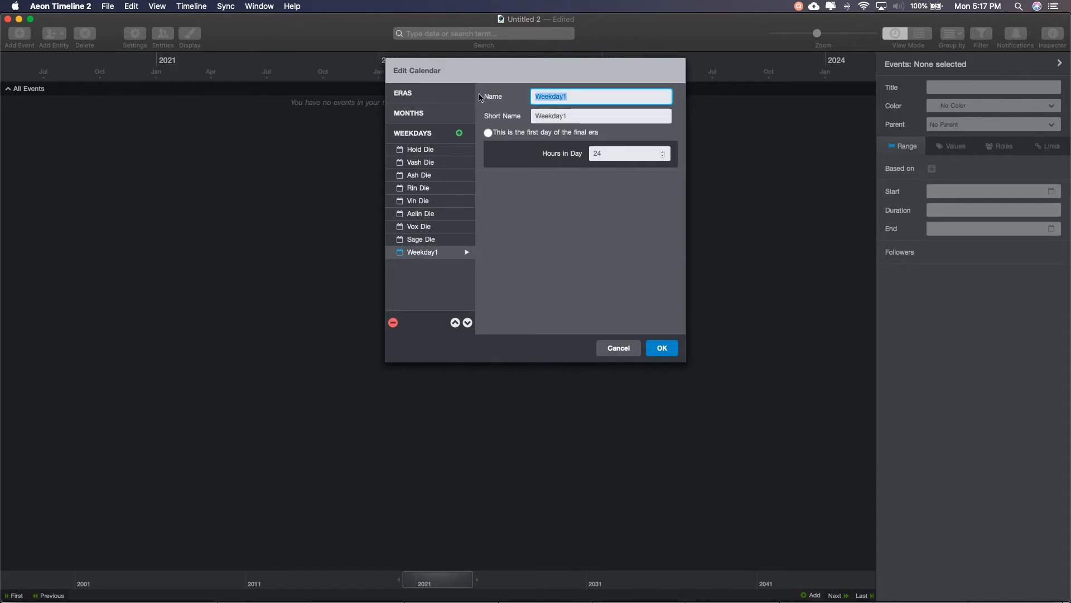
pyautogui.write('Daylen Die')
pyautogui.press('Tab')
pyautogui.write('Da')
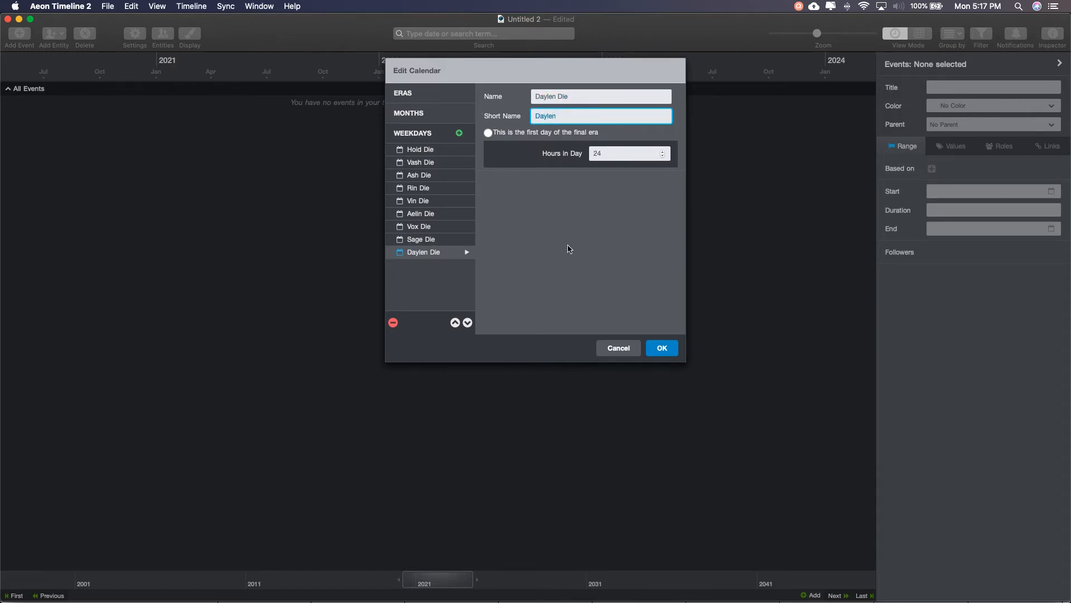
pyautogui.write('ylen')
# Step: Set the hours in a day to 38 for the calendar's weekdays and save the calendar
pyautogui.press('Tab')
pyautogui.write('3')
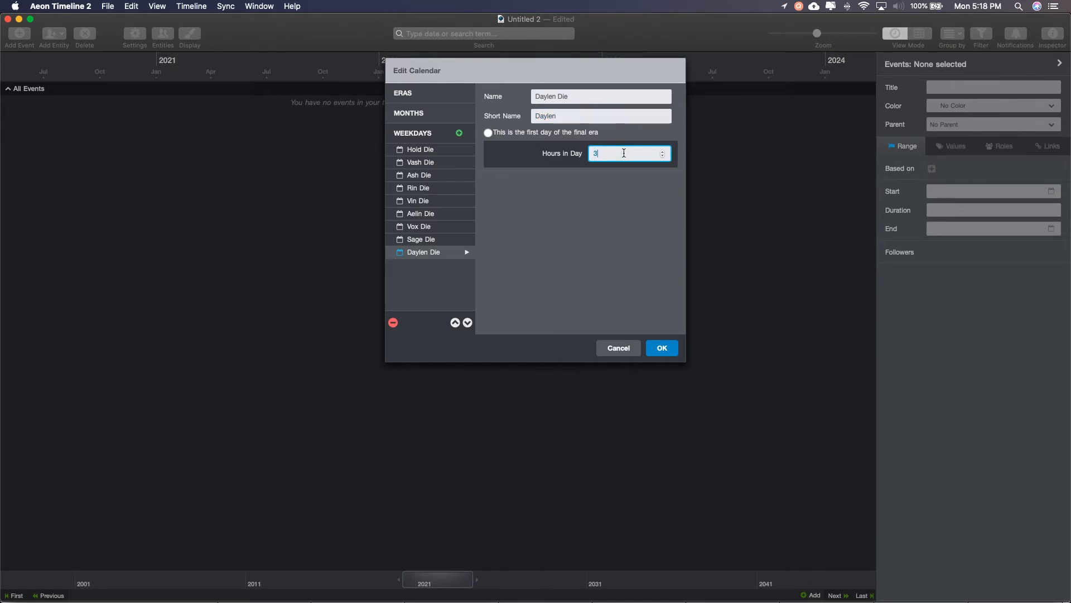
pyautogui.write('78')
pyautogui.click(662, 348)
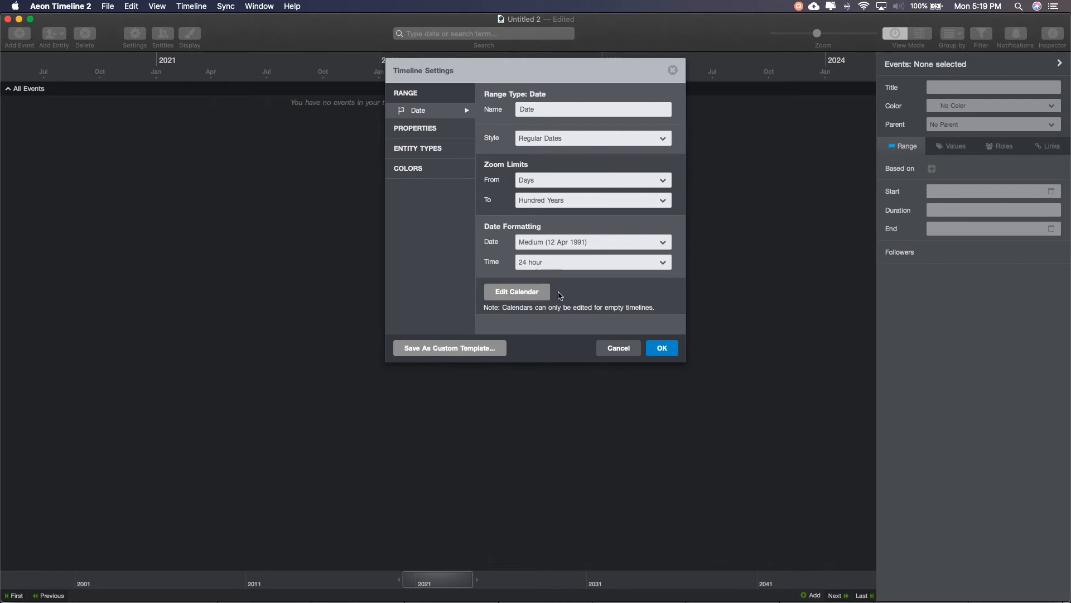
# Step: Reopen the custom calendar, check the hours in day of each weekday from Vash Die to Daylen Die, and close it
pyautogui.click(517, 294)
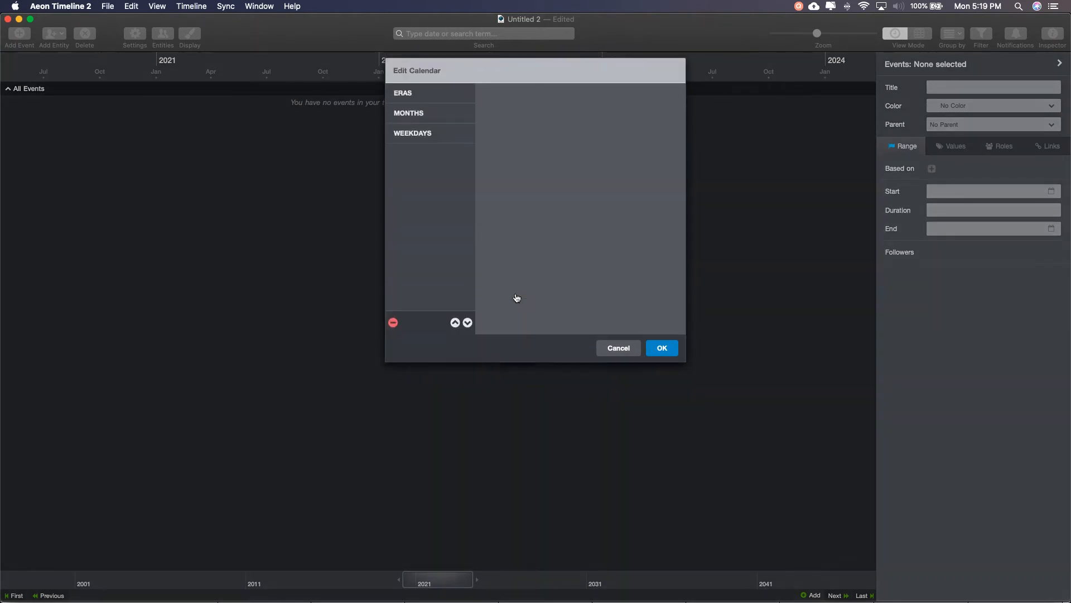
pyautogui.click(426, 135)
pyautogui.click(438, 162)
pyautogui.click(439, 176)
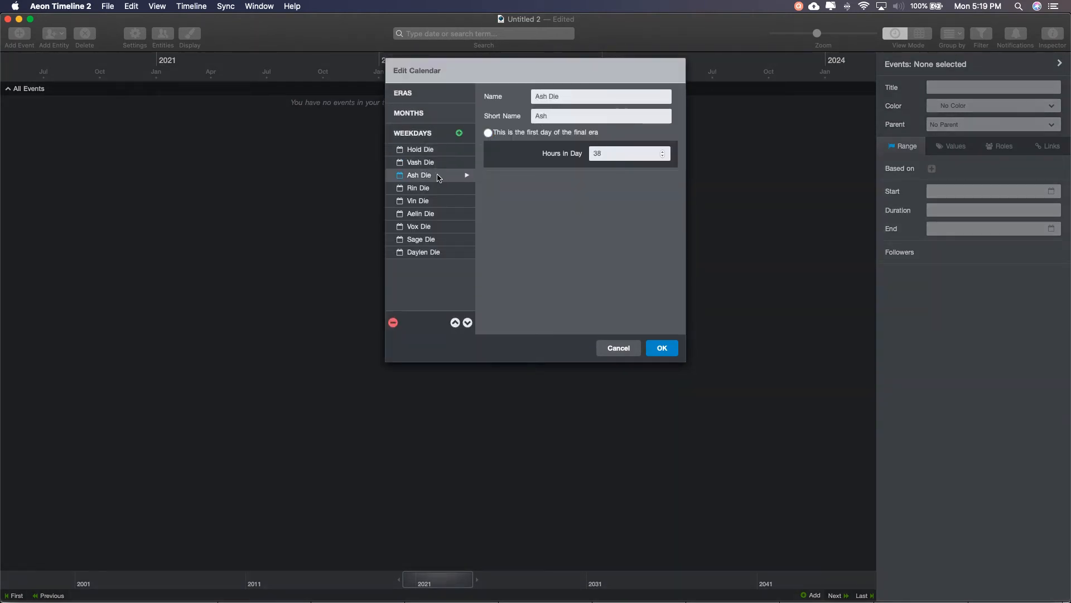
pyautogui.click(439, 188)
pyautogui.click(440, 201)
pyautogui.click(441, 215)
pyautogui.click(441, 227)
pyautogui.click(441, 240)
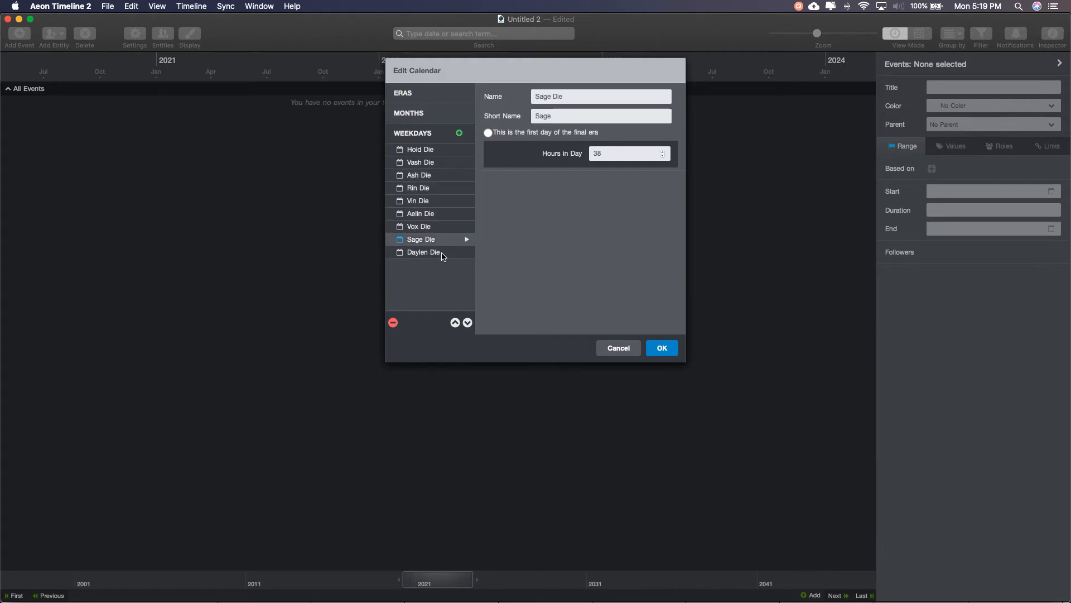
pyautogui.click(442, 252)
pyautogui.click(663, 348)
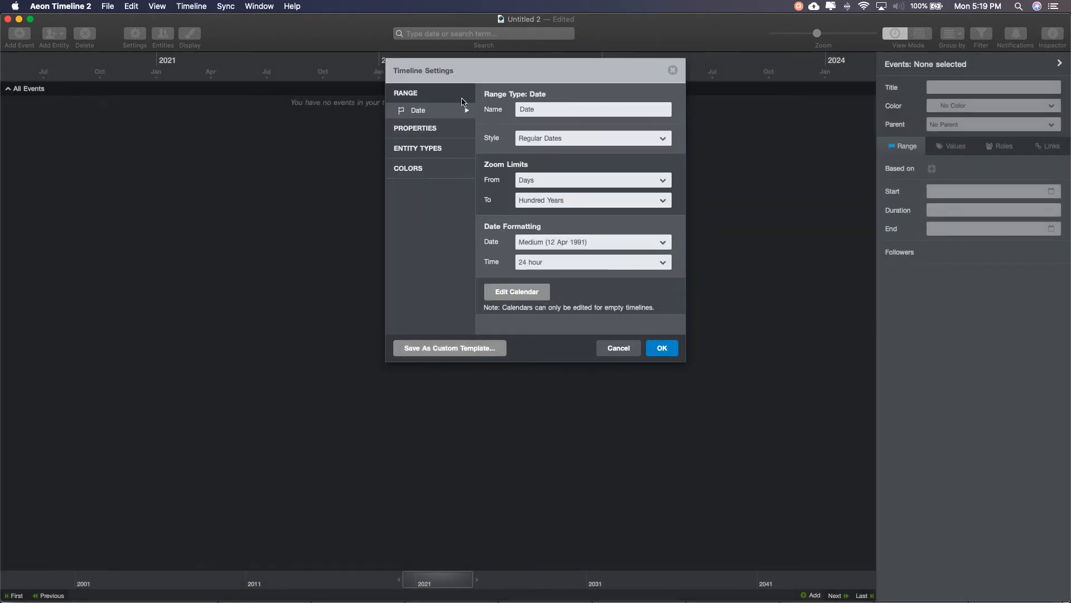
pyautogui.click(575, 143)
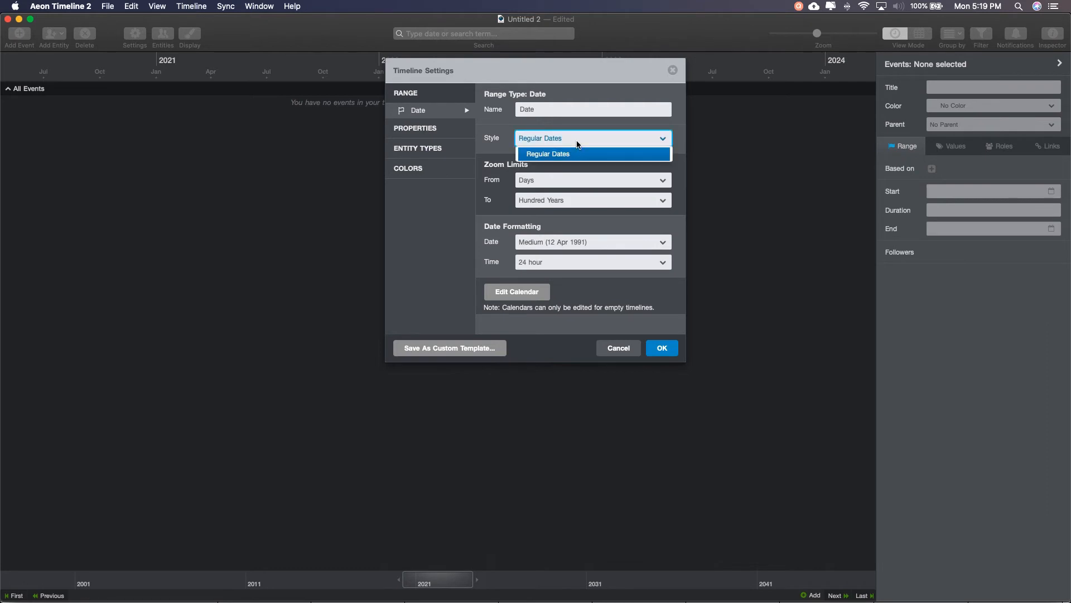
pyautogui.click(577, 144)
pyautogui.click(567, 109)
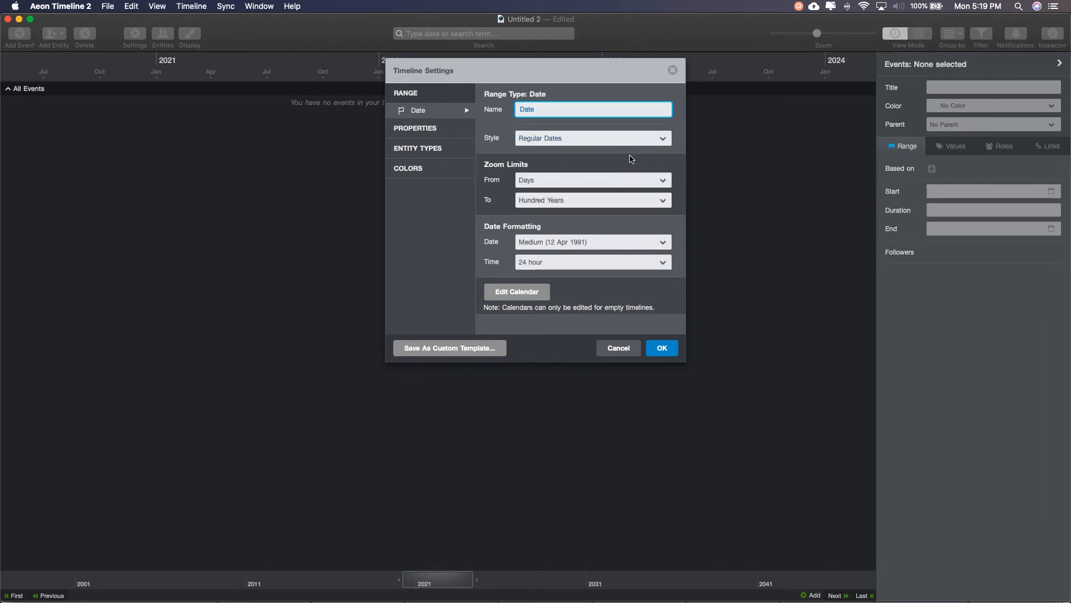
# Step: Set the timeline's zoom limits to range from Seconds to Billion Years
pyautogui.click(539, 179)
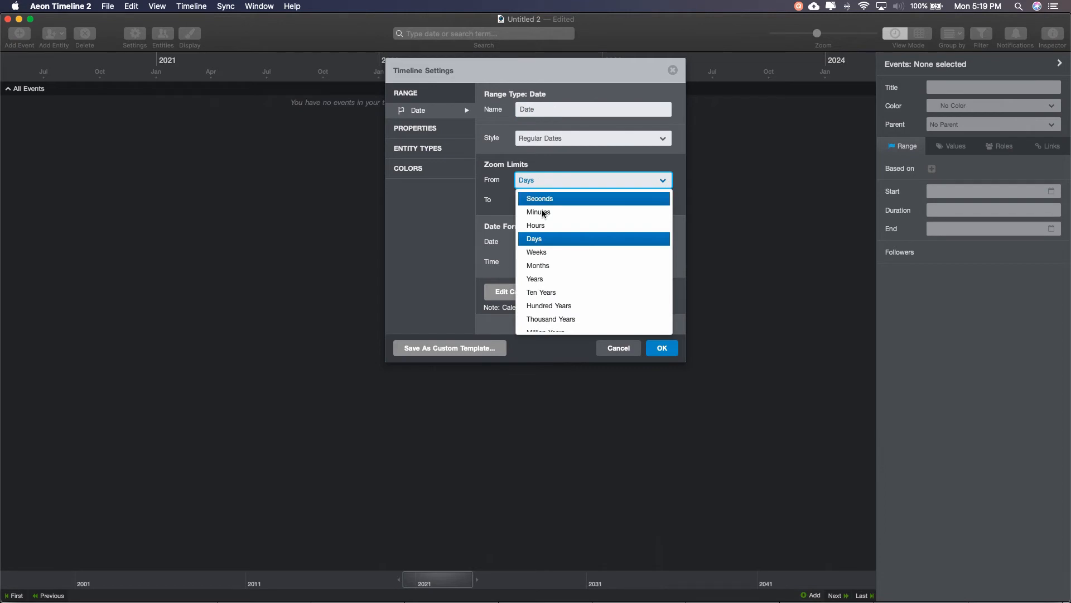
pyautogui.click(544, 204)
pyautogui.click(584, 196)
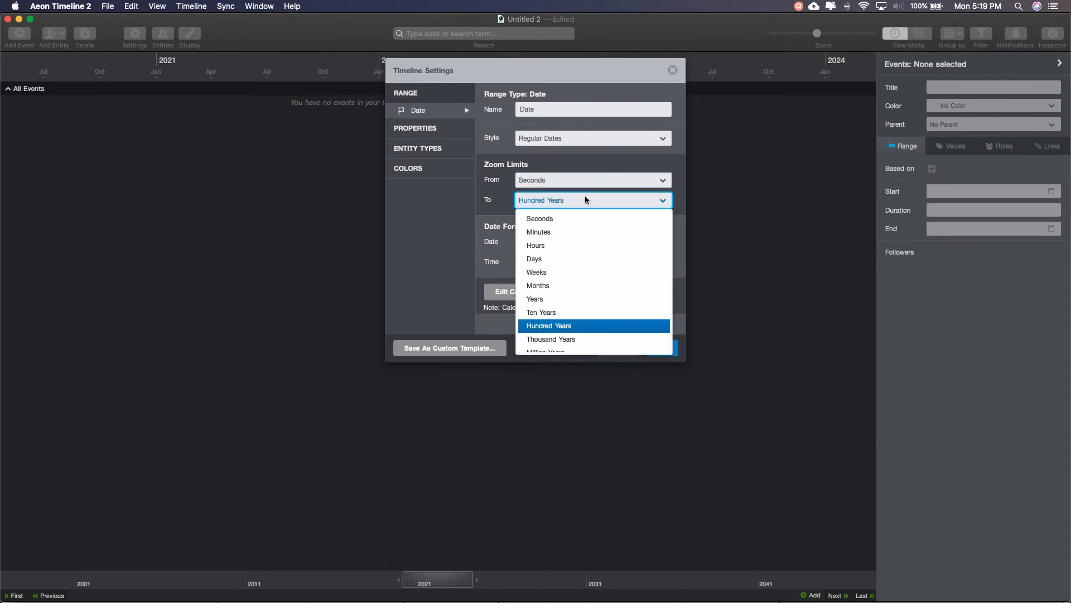
pyautogui.click(562, 342)
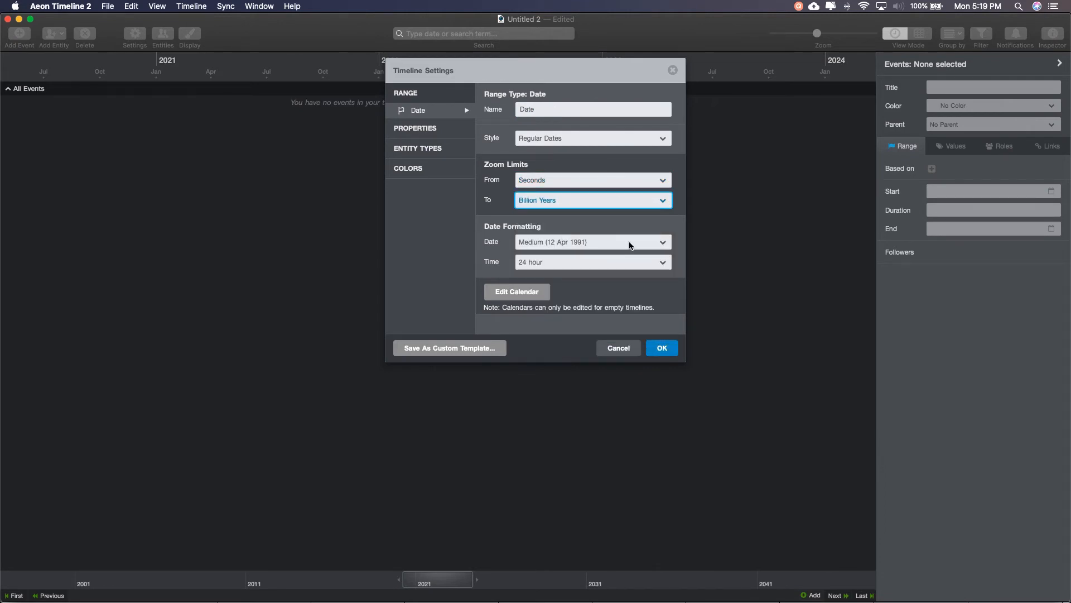
# Step: Set the timeline's date format to Short (5/7/1993) with 24 hour time
pyautogui.click(606, 241)
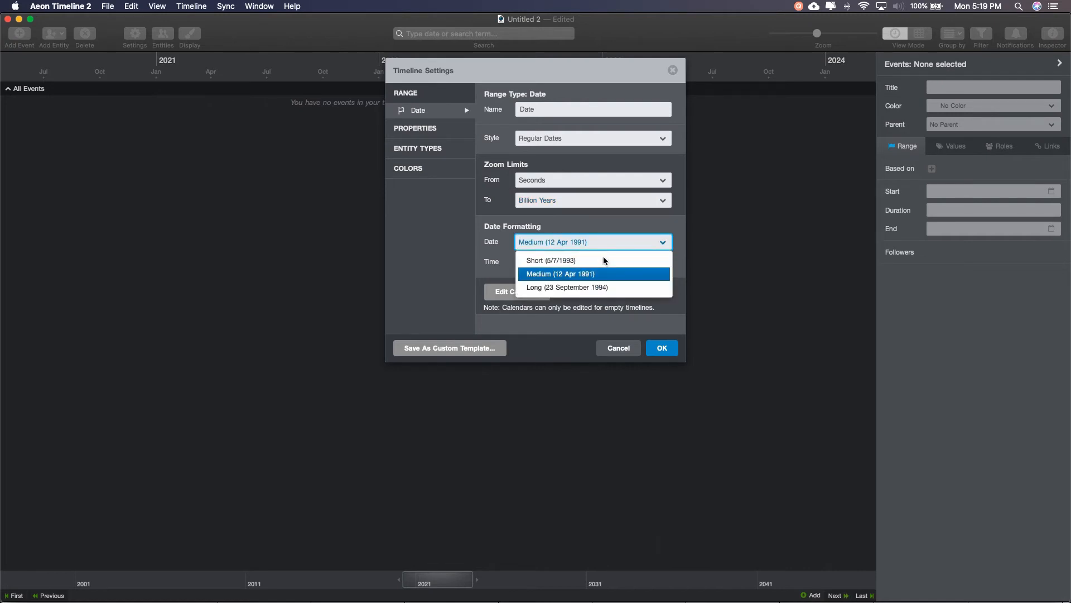
pyautogui.click(575, 261)
pyautogui.click(581, 246)
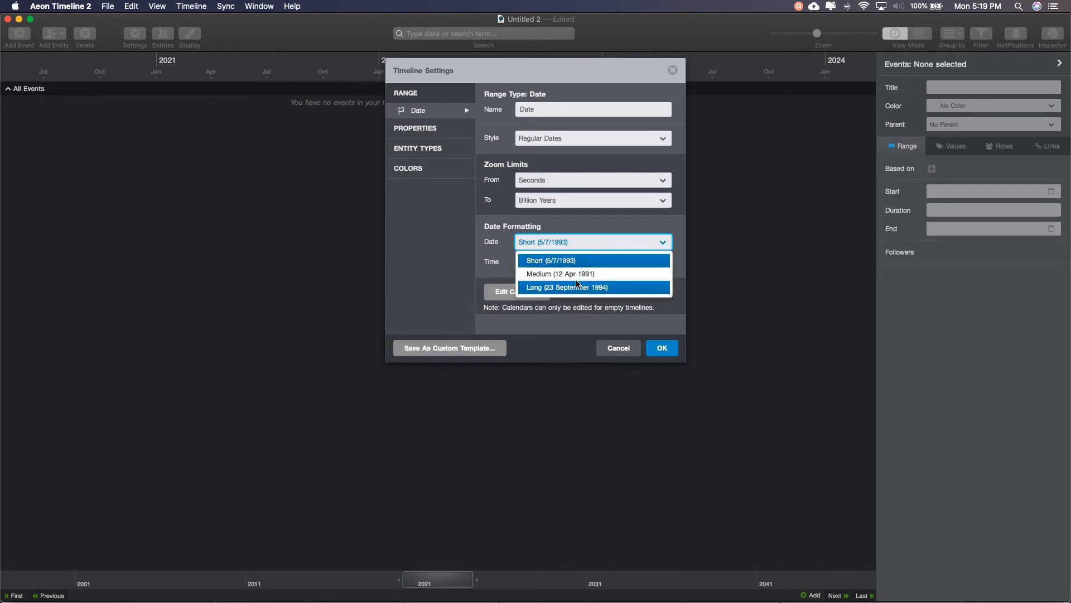
pyautogui.click(578, 266)
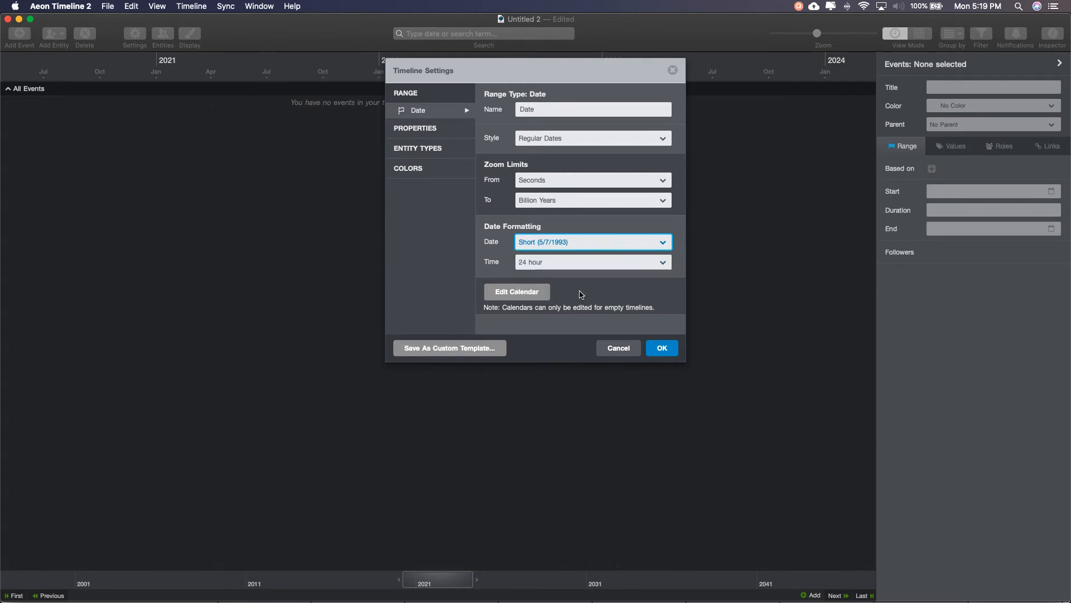
pyautogui.click(577, 265)
pyautogui.click(571, 263)
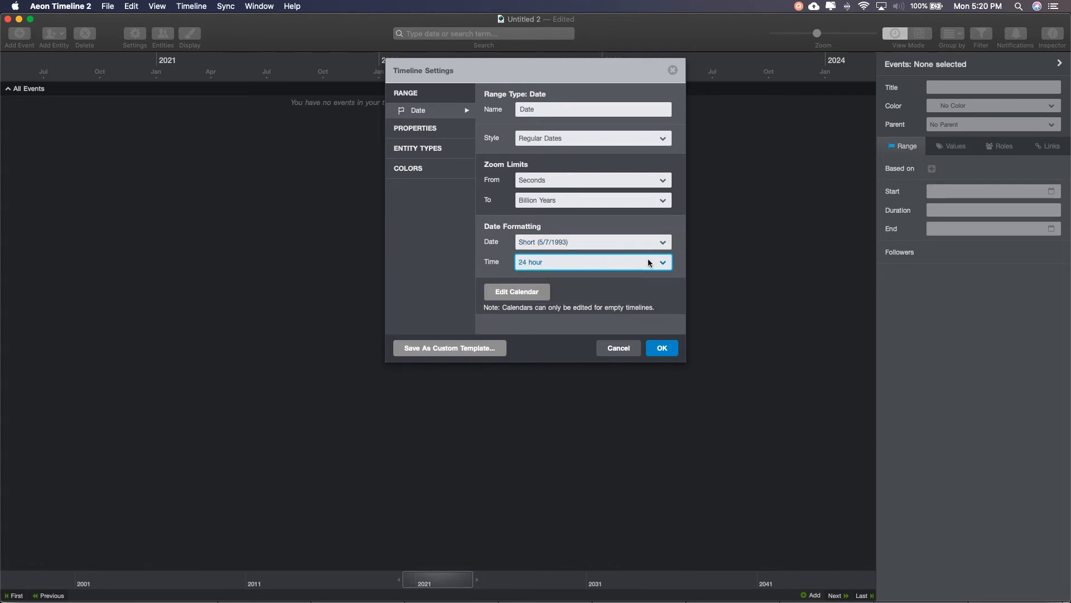
# Step: Open the Tension property in the timeline settings and view its available types
pyautogui.click(440, 130)
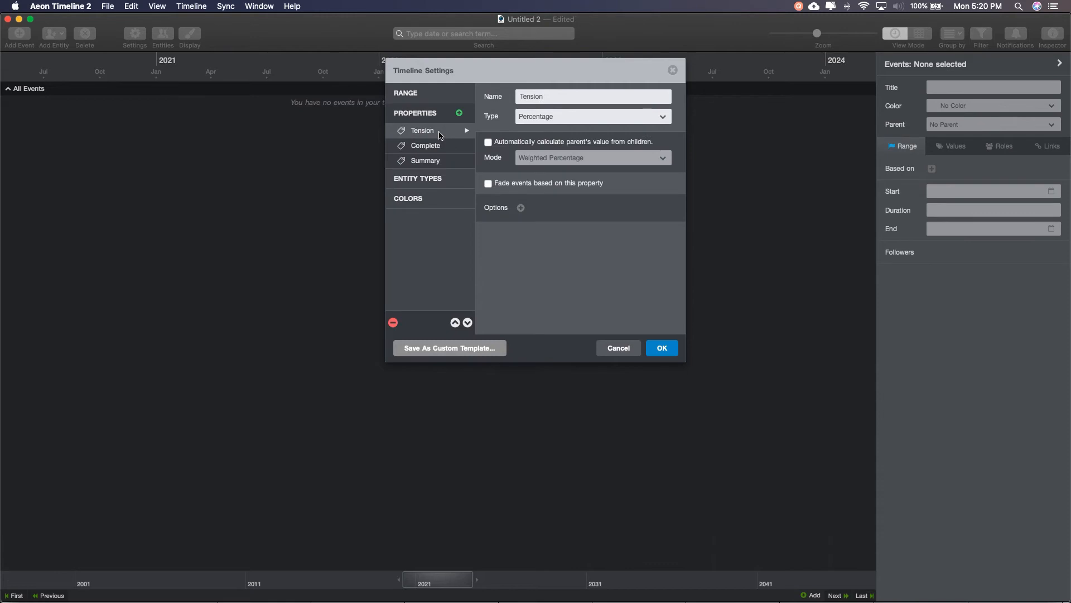
pyautogui.click(669, 116)
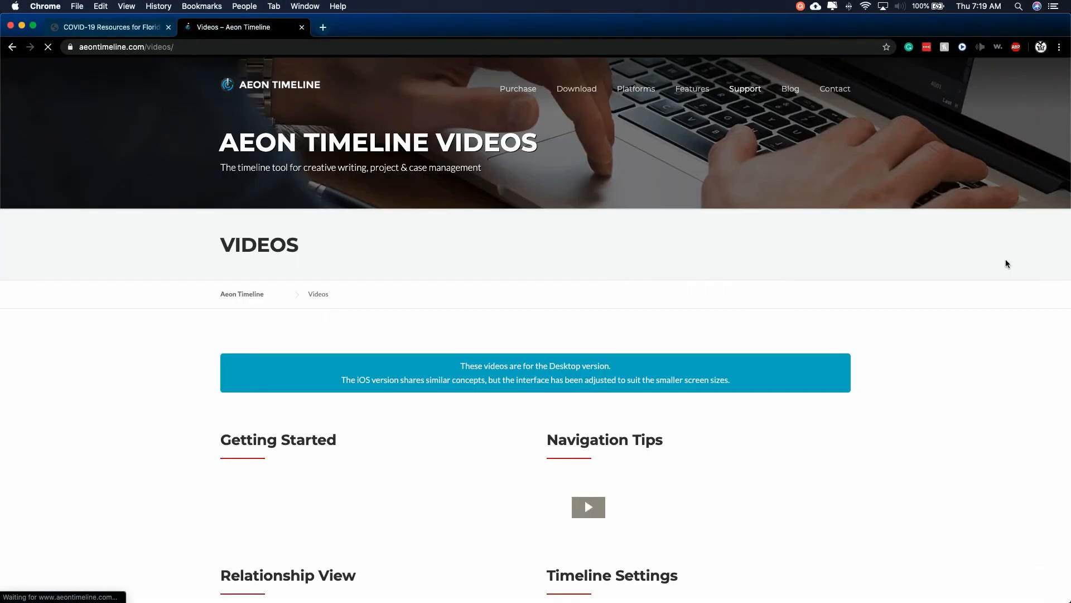
# Step: Look through the tutorial videos listed on the Aeon Timeline Videos page, from Getting Started to Scrivener and Ulysses Syncing
pyautogui.scroll(-3, 942, 365)
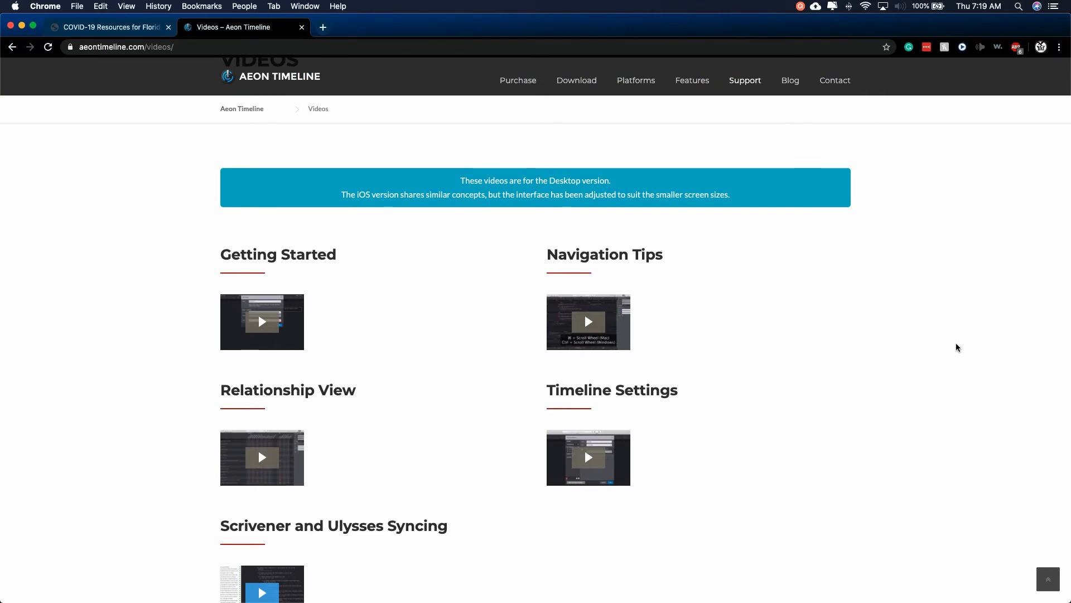
pyautogui.scroll(-3, 957, 347)
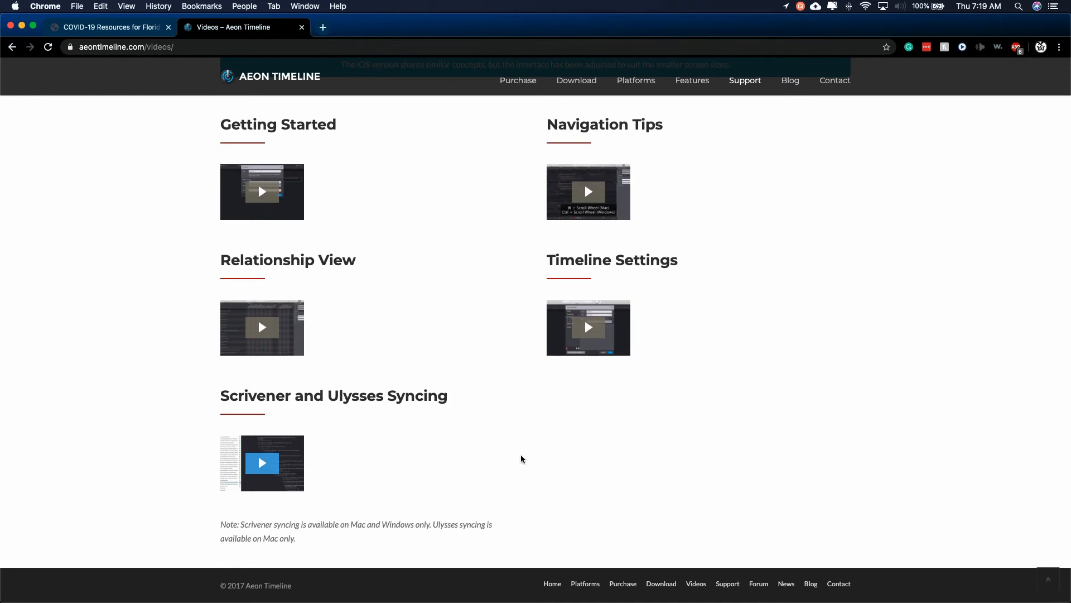
pyautogui.scroll(2, 439, 406)
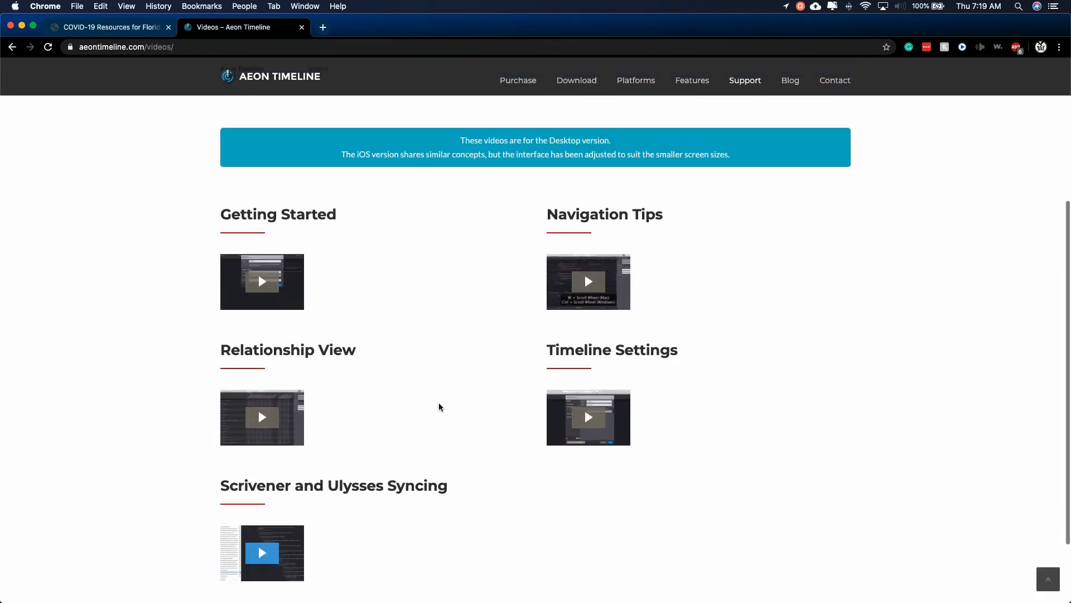
pyautogui.scroll(1, 439, 407)
# Step: Open the Aeon Timeline support forum and look through its General and Help & Support categories
pyautogui.moveTo(745, 84)
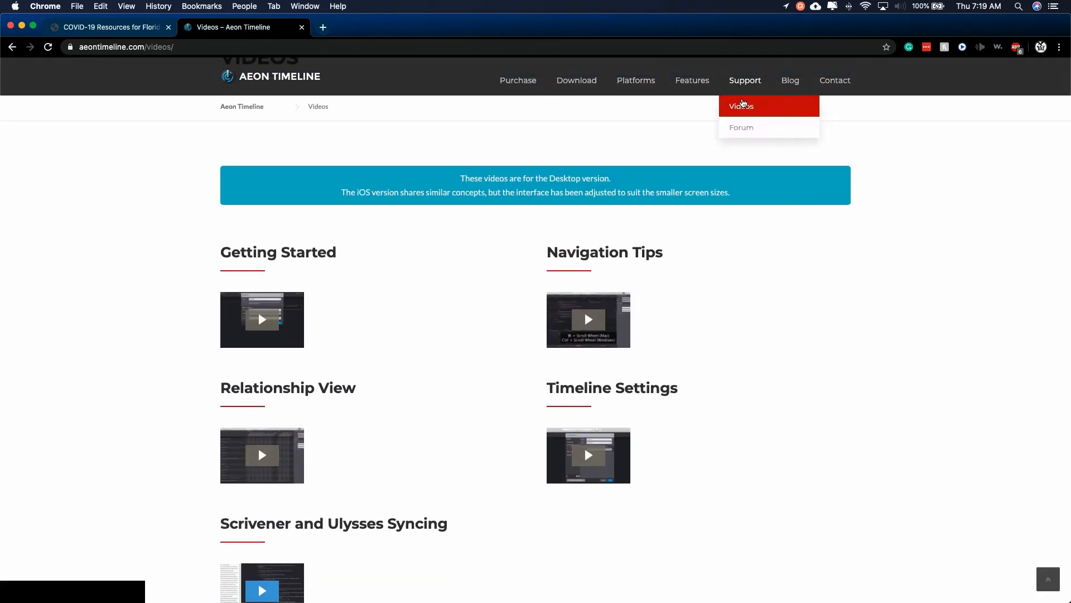
pyautogui.click(736, 132)
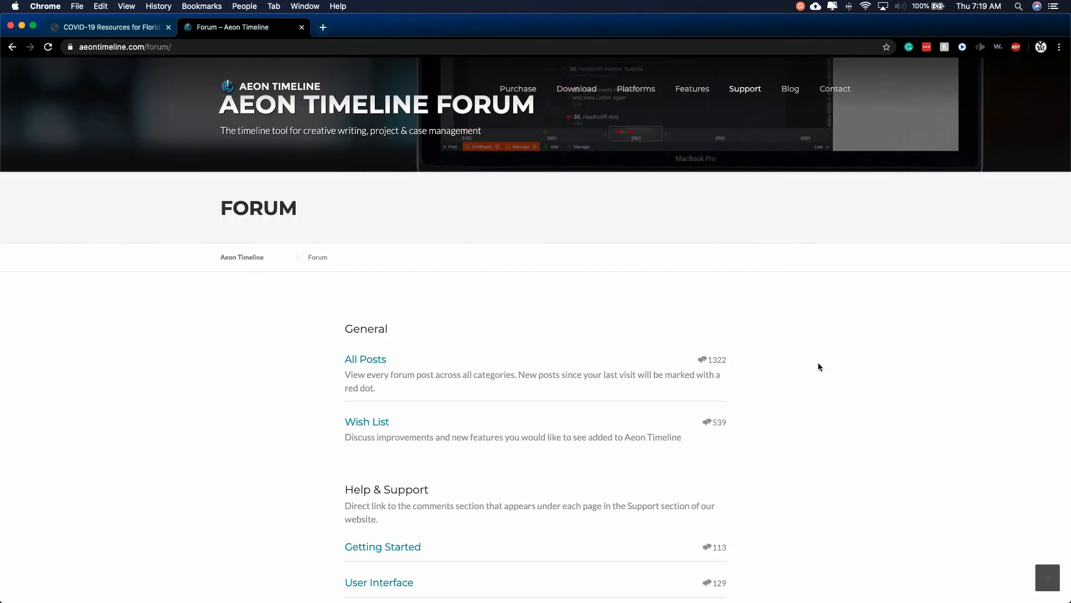
pyautogui.scroll(-3, 790, 384)
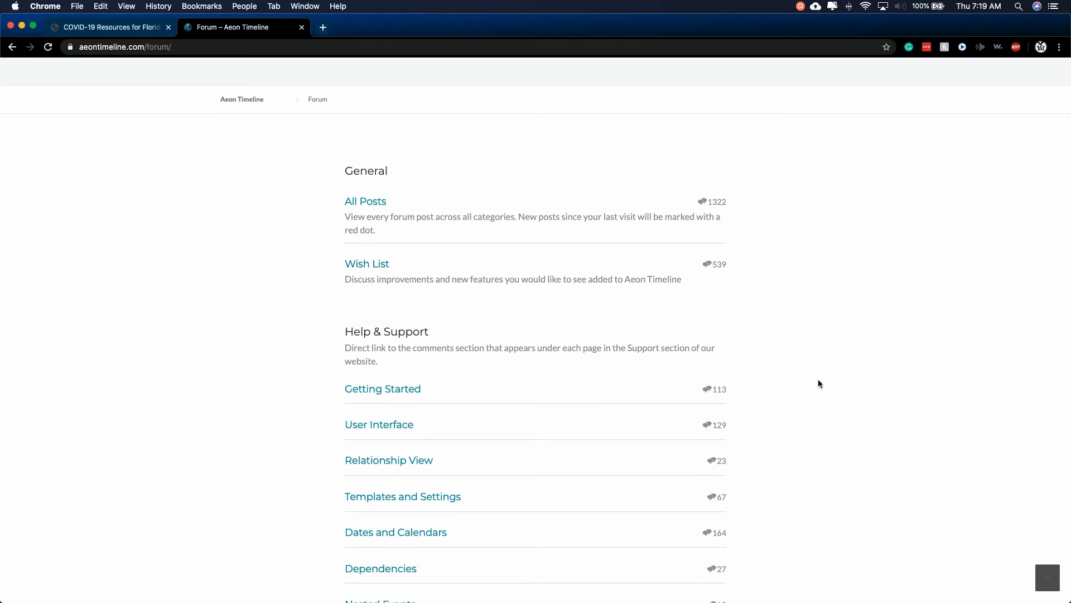
pyautogui.scroll(-2, 802, 383)
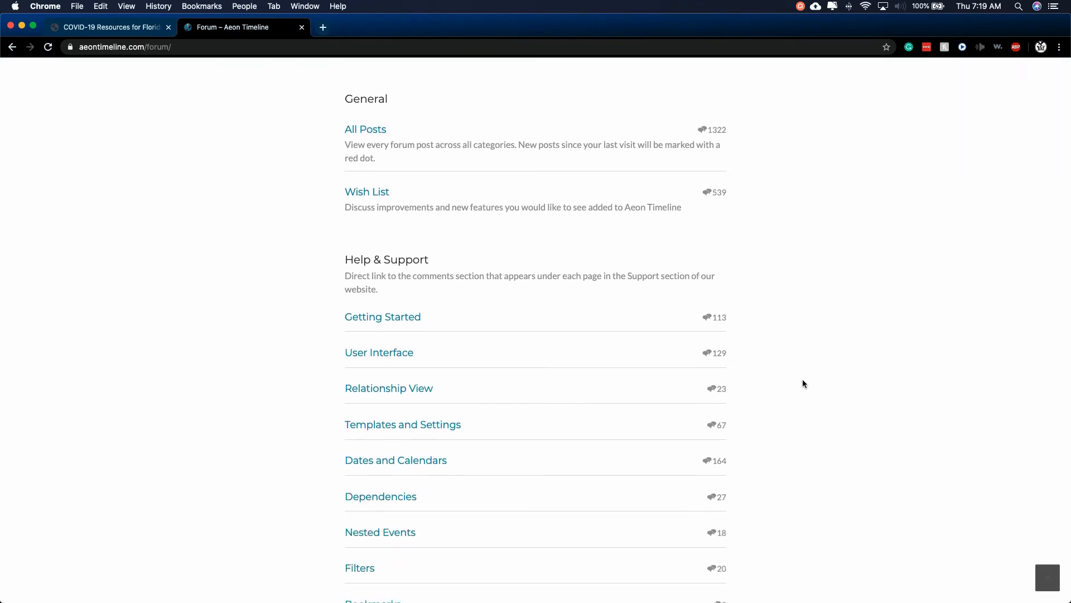
pyautogui.scroll(-1, 803, 383)
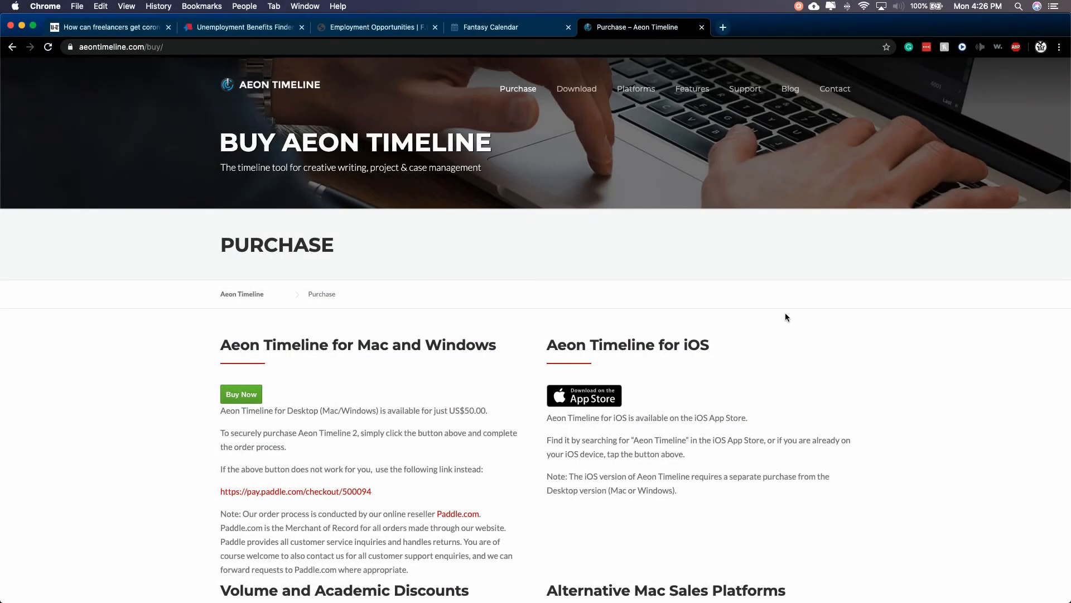
# Step: Examine the Purchase page's desktop and iOS pricing, discounts, alternative Mac sales platforms and license information
pyautogui.scroll(-3, 791, 312)
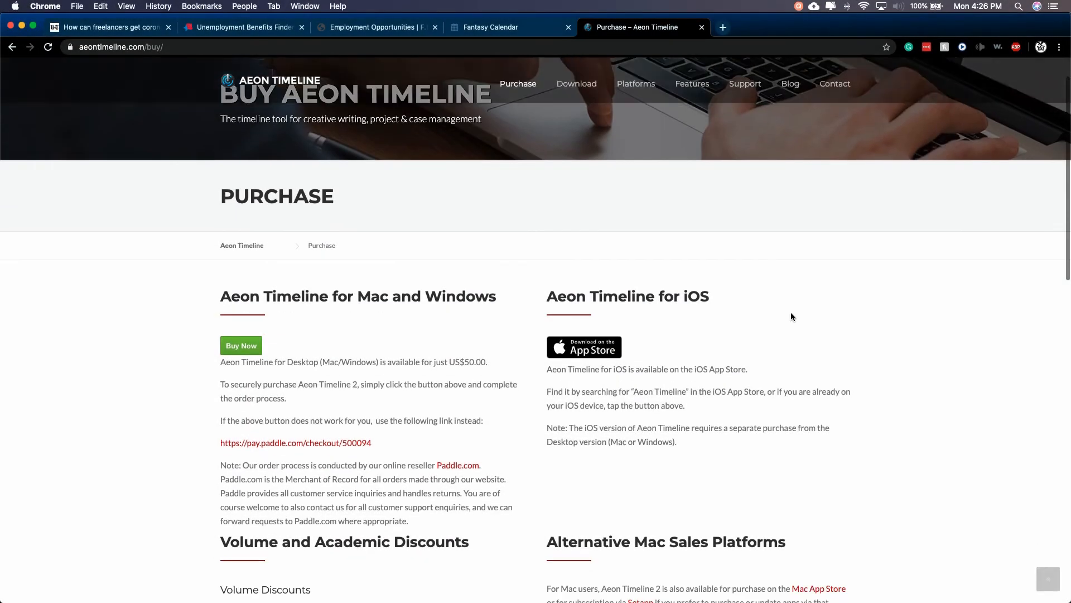
pyautogui.scroll(-1, 791, 316)
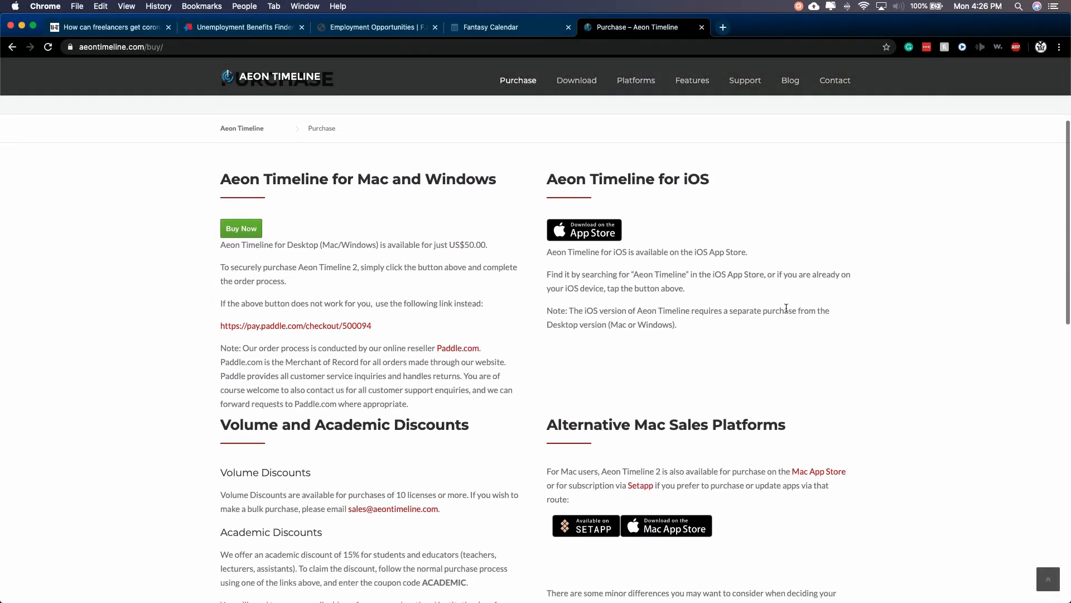
pyautogui.scroll(-3, 792, 309)
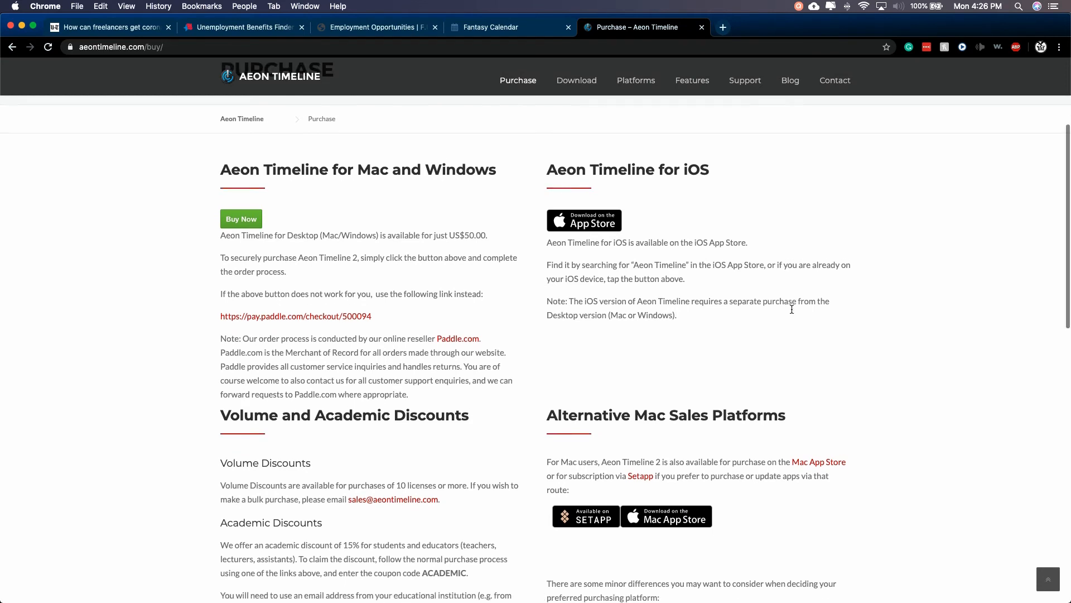
pyautogui.scroll(-1, 792, 309)
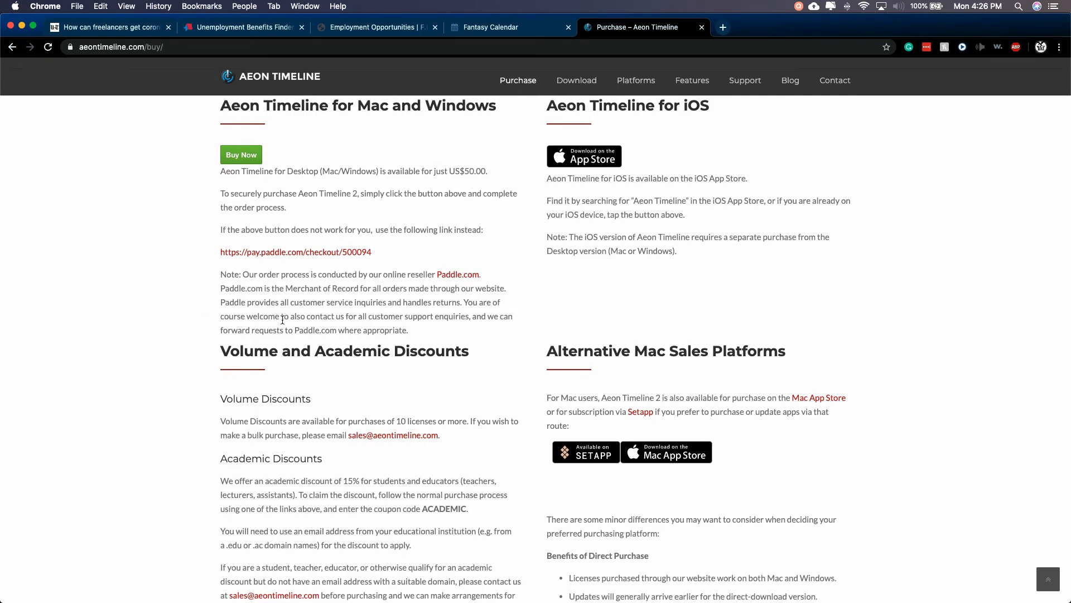
pyautogui.scroll(-5, 514, 325)
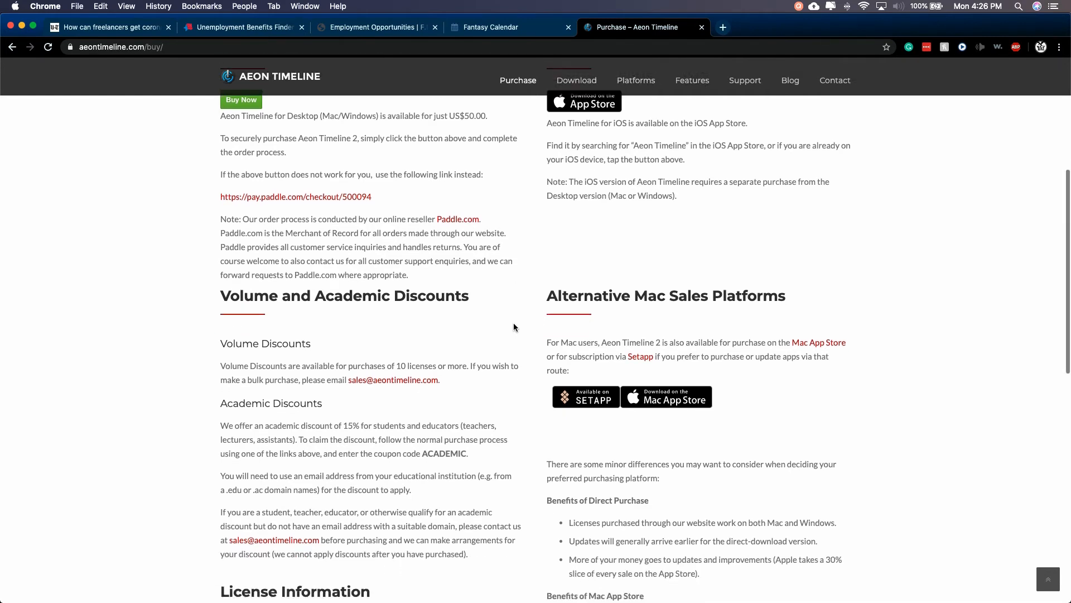
pyautogui.scroll(-2, 514, 327)
pyautogui.scroll(-5, 514, 327)
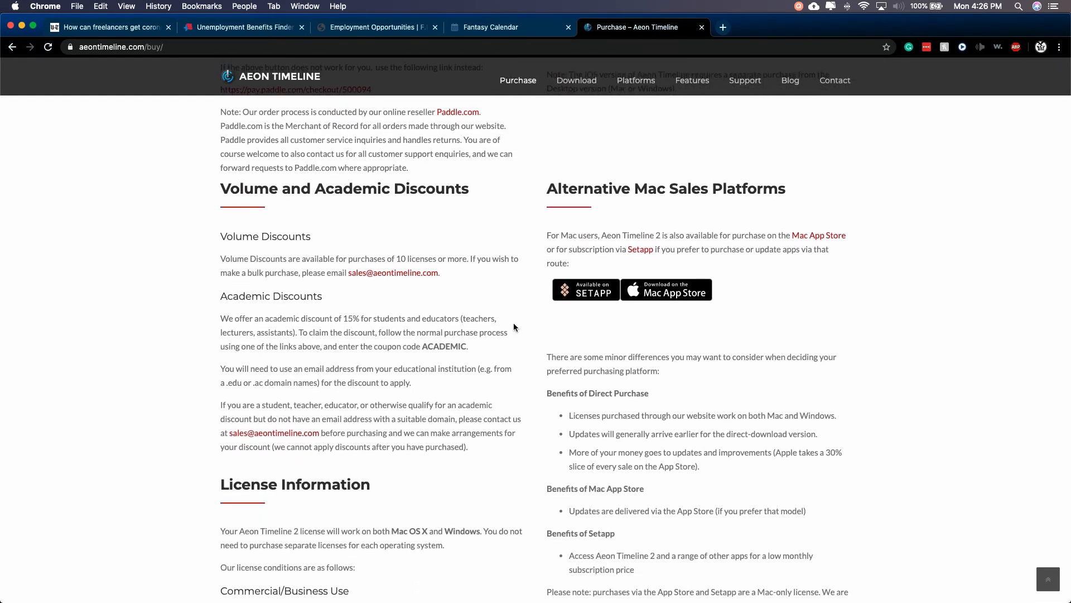
pyautogui.scroll(-5, 513, 327)
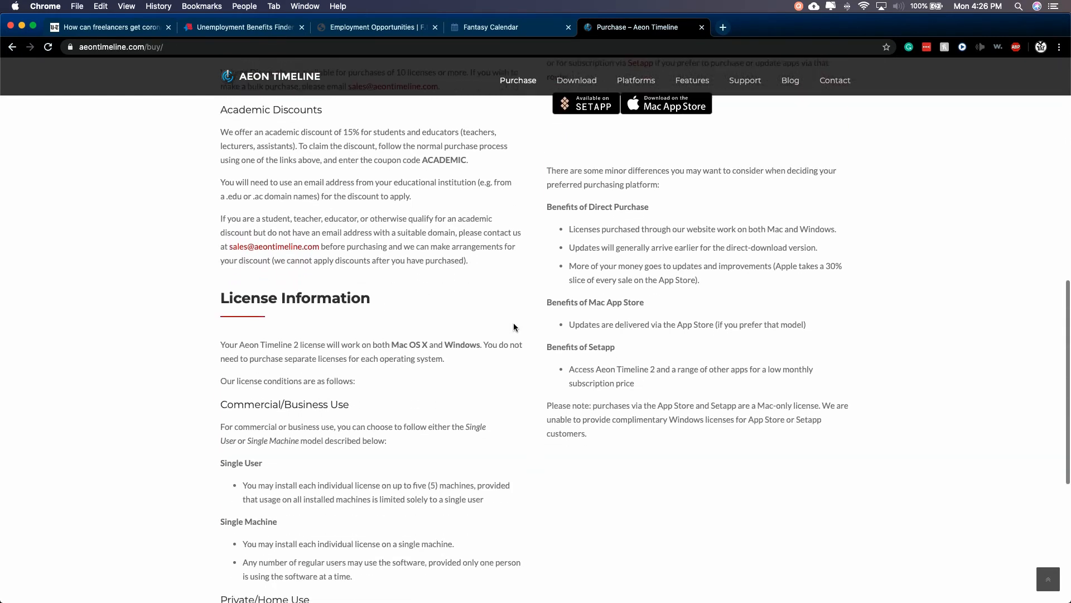
pyautogui.scroll(-7, 514, 324)
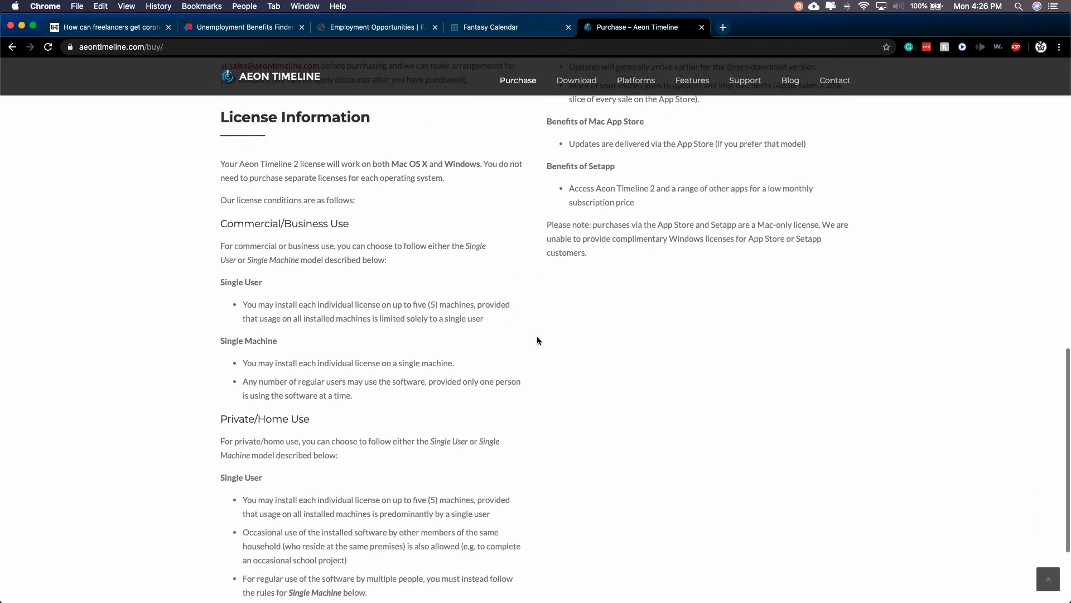
pyautogui.scroll(-6, 537, 339)
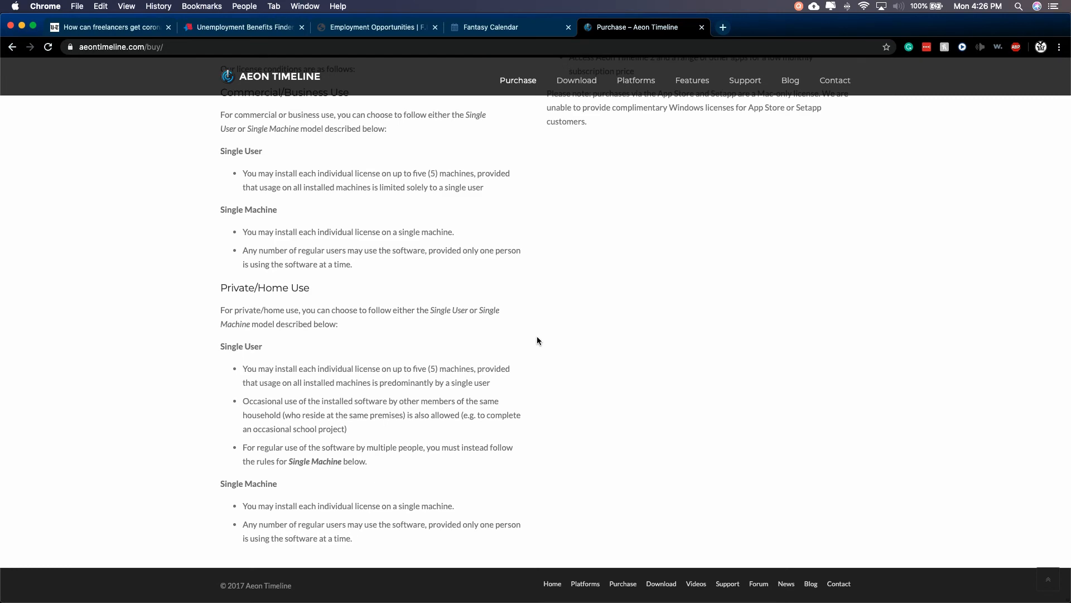
pyautogui.scroll(13, 538, 340)
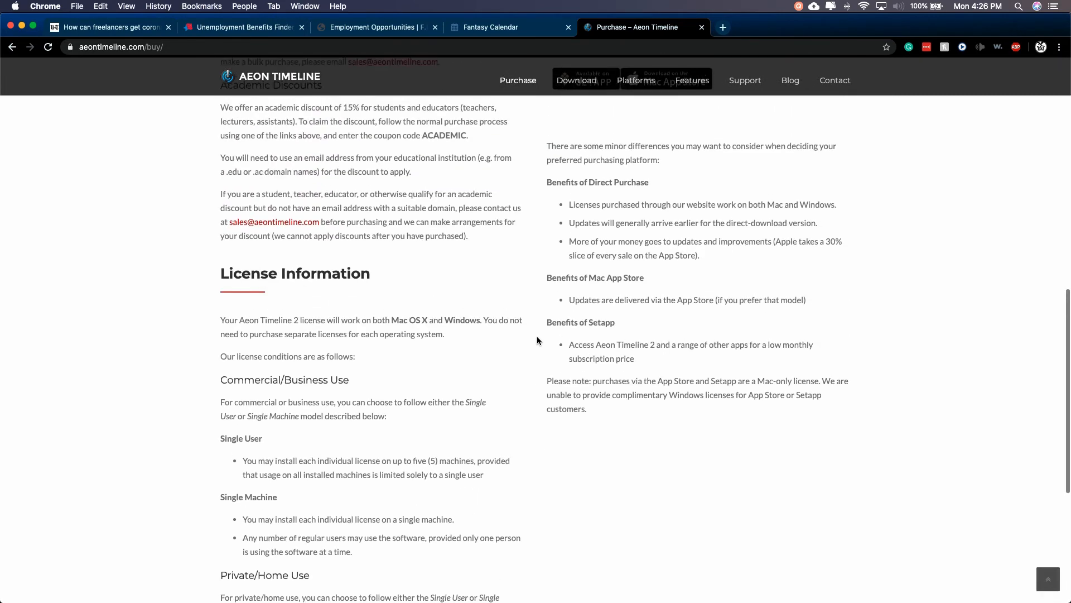
pyautogui.scroll(19, 537, 340)
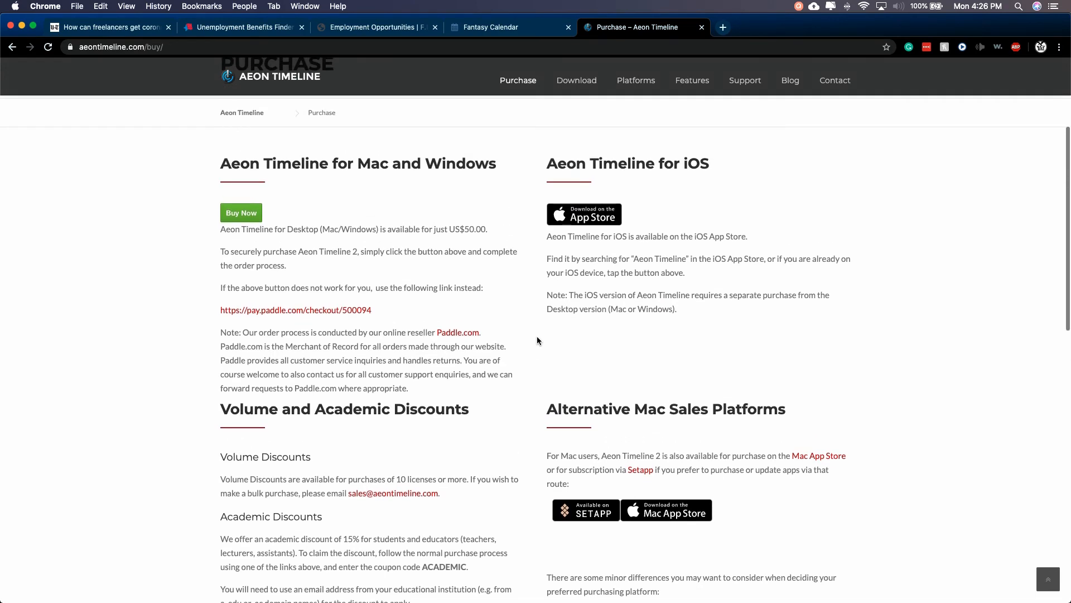
pyautogui.scroll(8, 537, 341)
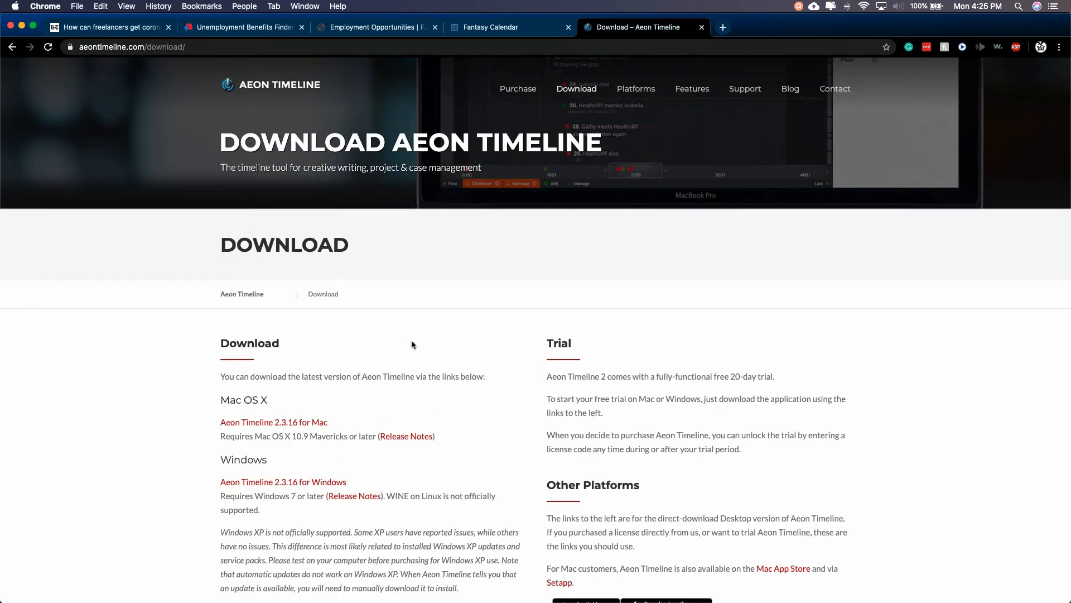
# Step: Examine the Download page's Mac and Windows versions, trial information, other platforms, installation notes and older versions
pyautogui.scroll(-15, 412, 344)
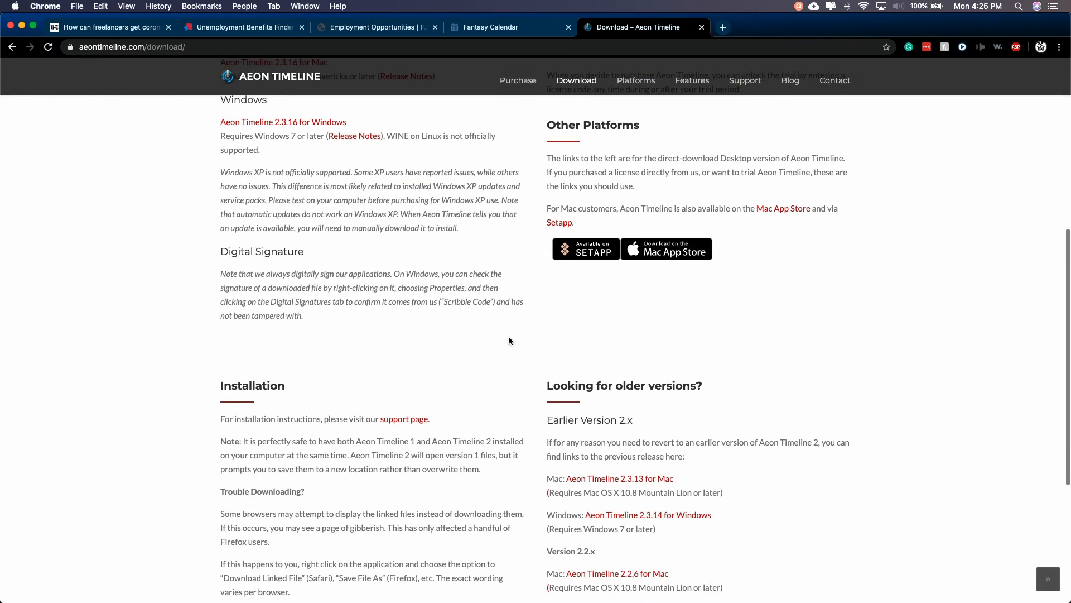
pyautogui.scroll(-8, 508, 341)
pyautogui.scroll(8, 509, 340)
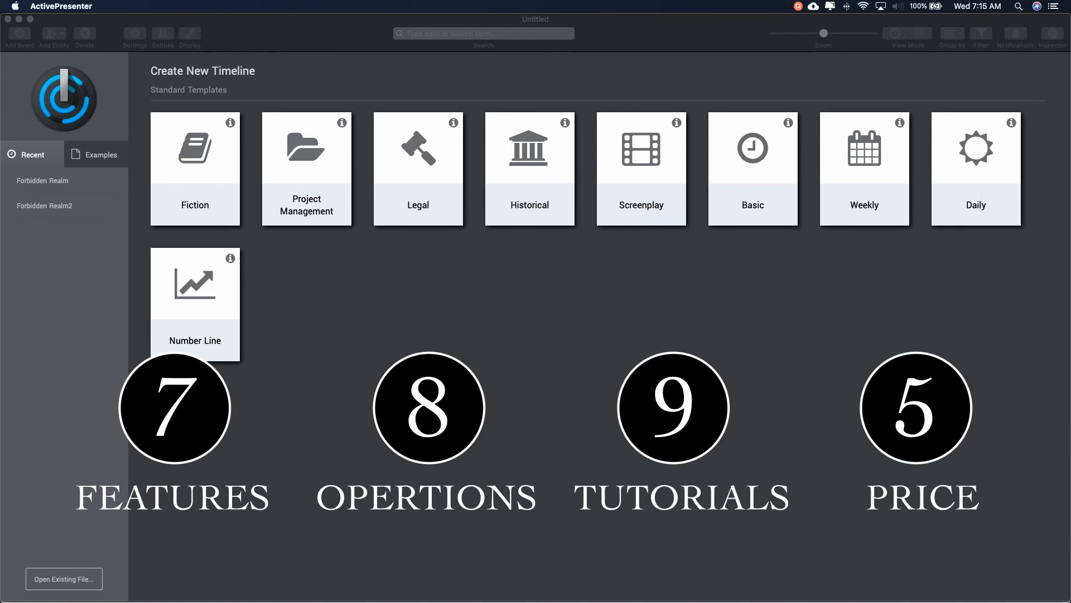
# Step: View the example timelines and create a new timeline from the Fiction template
pyautogui.click(115, 157)
pyautogui.click(88, 159)
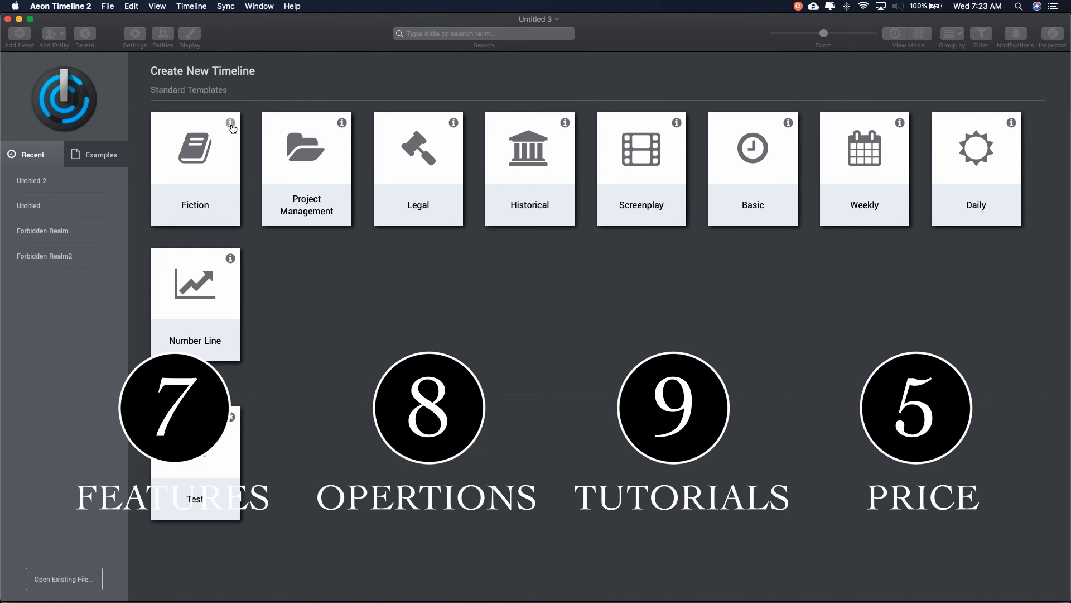
pyautogui.moveTo(238, 137)
pyautogui.click(221, 212)
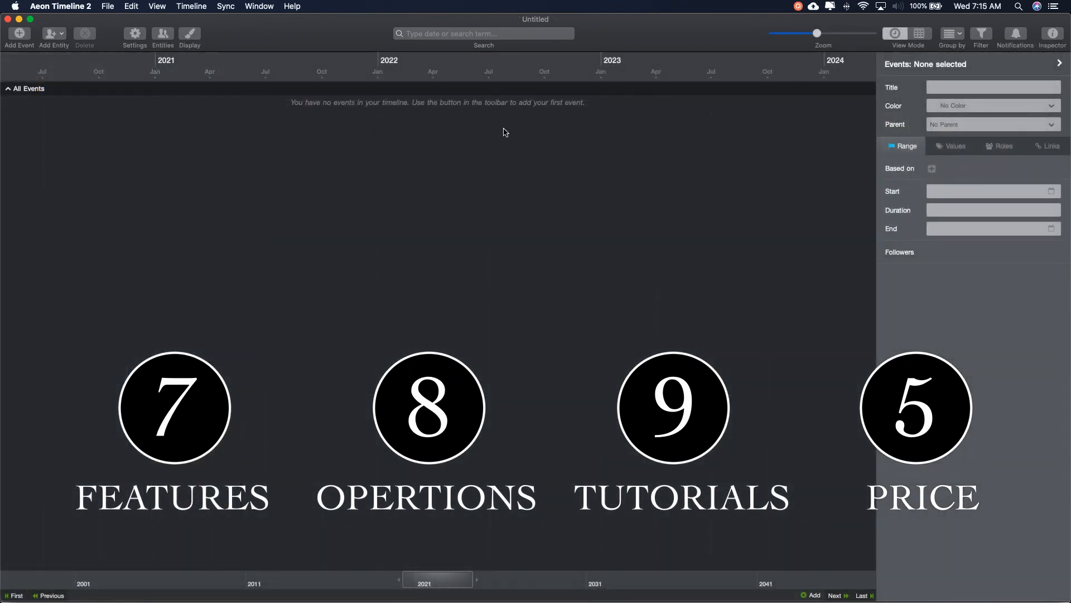
# Step: Start a new event on the timeline titled "Capture Aeon Timeline Footage"
pyautogui.scroll(10, 407, 132)
pyautogui.doubleClick(382, 136)
pyautogui.write('Capture ')
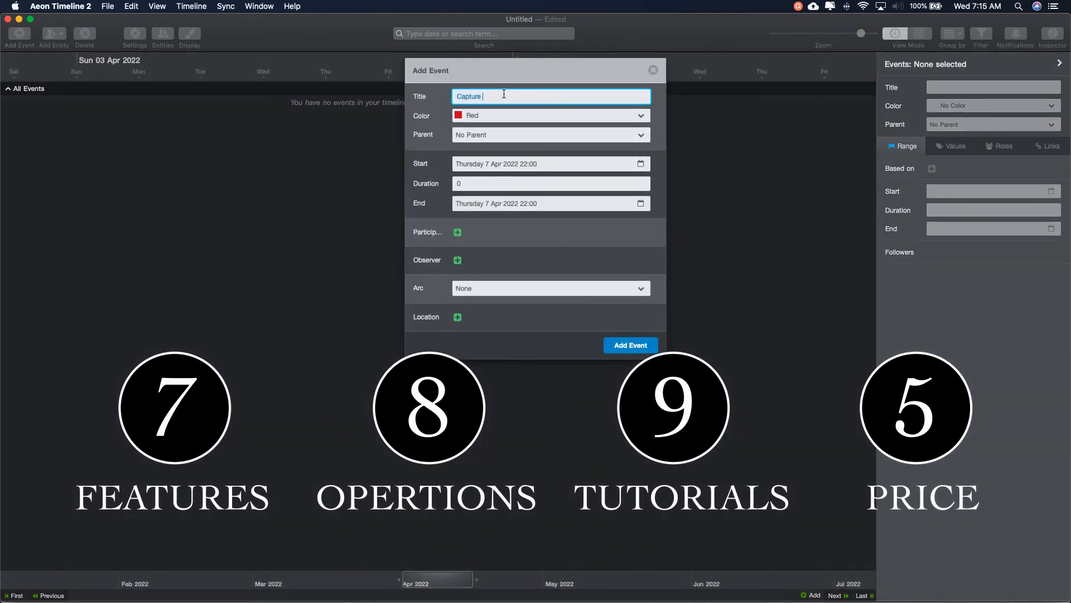
pyautogui.write('Aeon Timeline Footage')
# Step: Set the event's start to Wednesday 22 Apr 2020 at 7:15:00
pyautogui.click(546, 163)
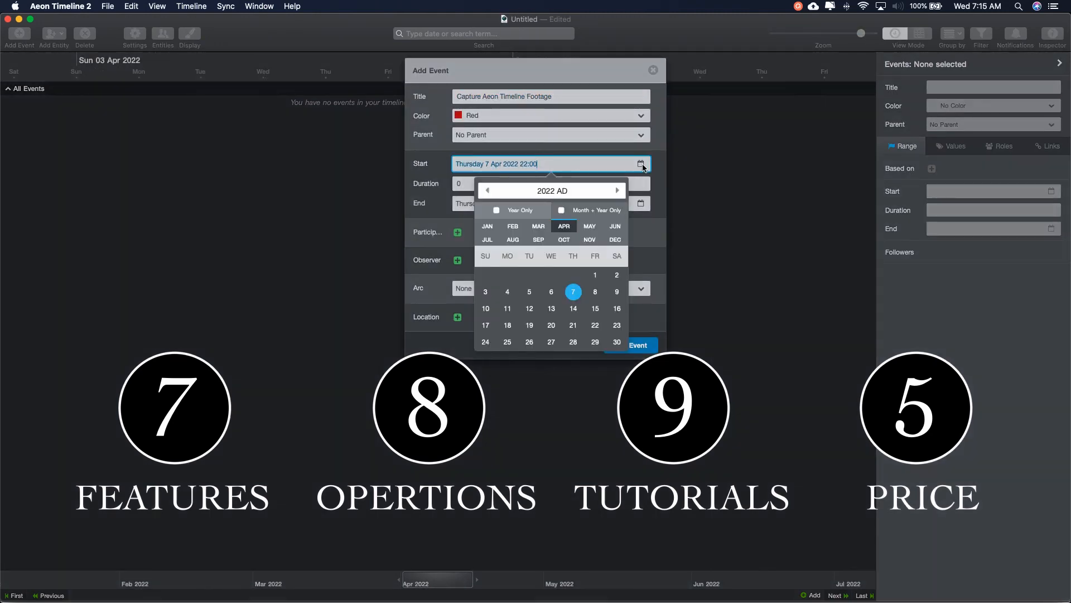
pyautogui.doubleClick(550, 191)
pyautogui.write('2020')
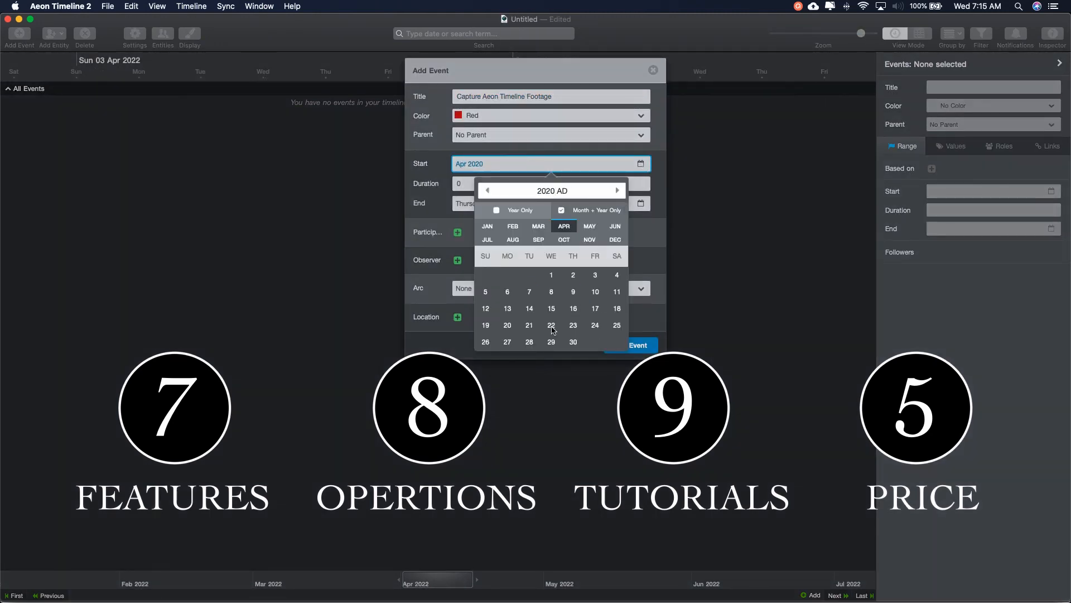
pyautogui.click(551, 325)
pyautogui.click(560, 163)
pyautogui.write('7')
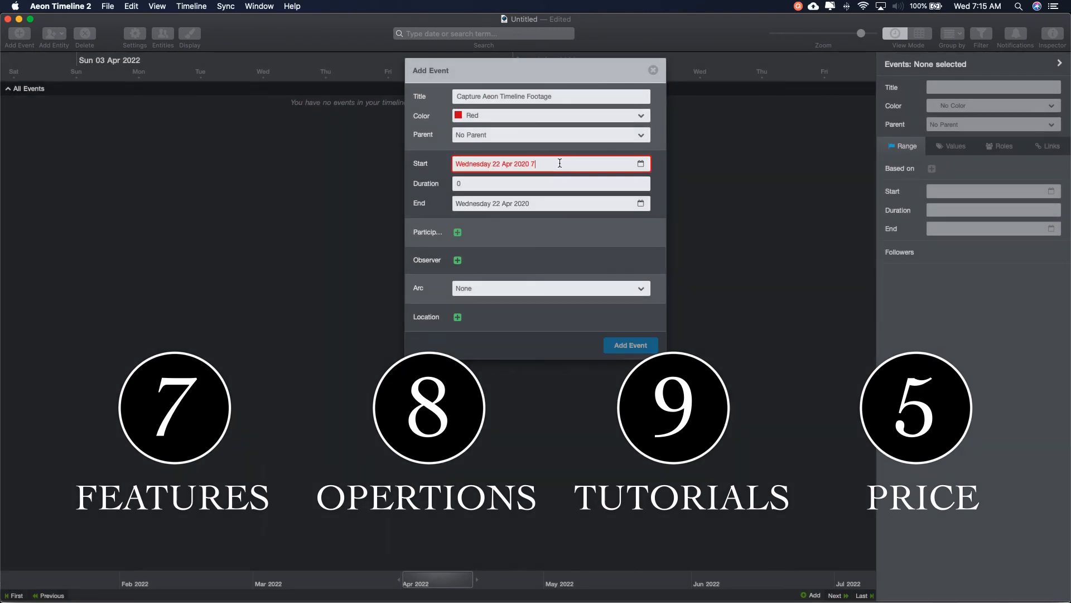
pyautogui.write(':15:00')
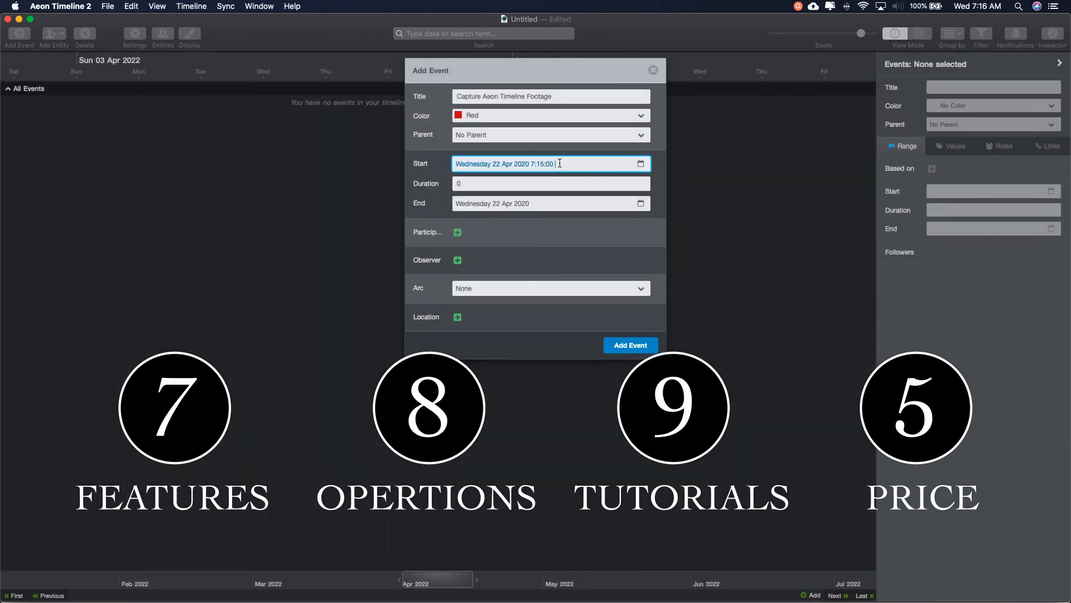
# Step: Set the event's end to 22 Apr 2020 at 9:15:00, add the event and shift it slightly along the timeline
pyautogui.click(531, 204)
pyautogui.press('Return')
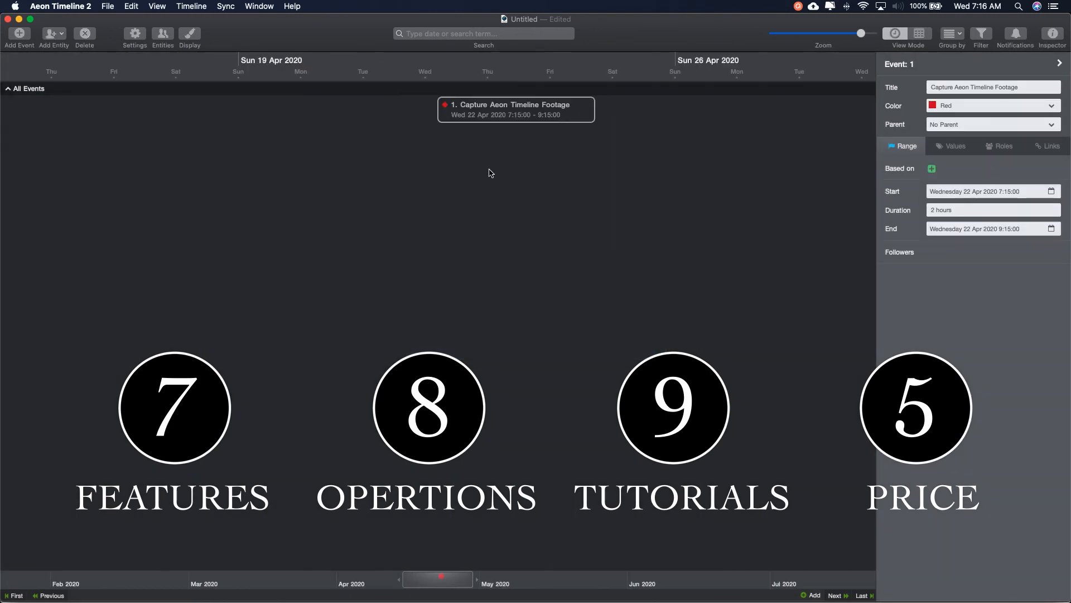
pyautogui.moveTo(524, 108); pyautogui.dragTo(588, 114)
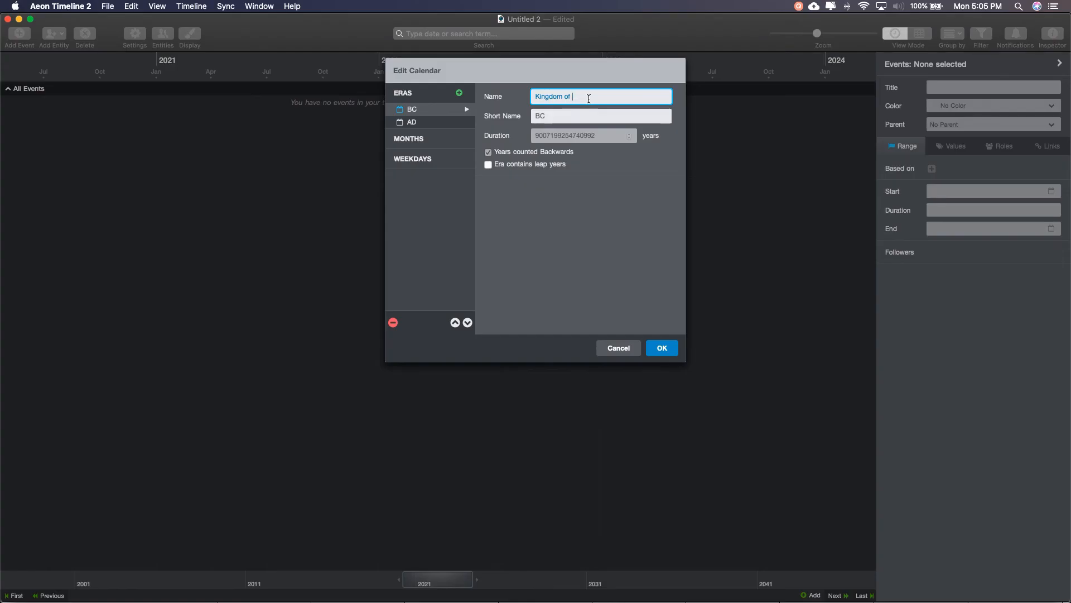
# Step: Rename the BC era as "Kingdom of Sinaloa" and the AD era as "Warlord Nations"
pyautogui.write('Sinaloa')
pyautogui.press('Tab')
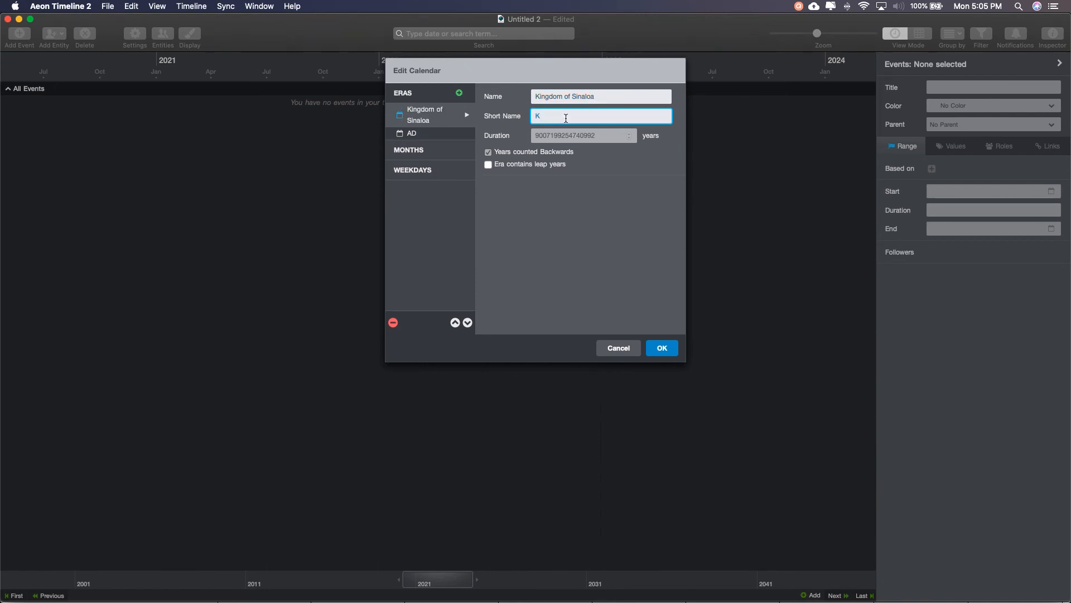
pyautogui.click(412, 132)
pyautogui.write('War')
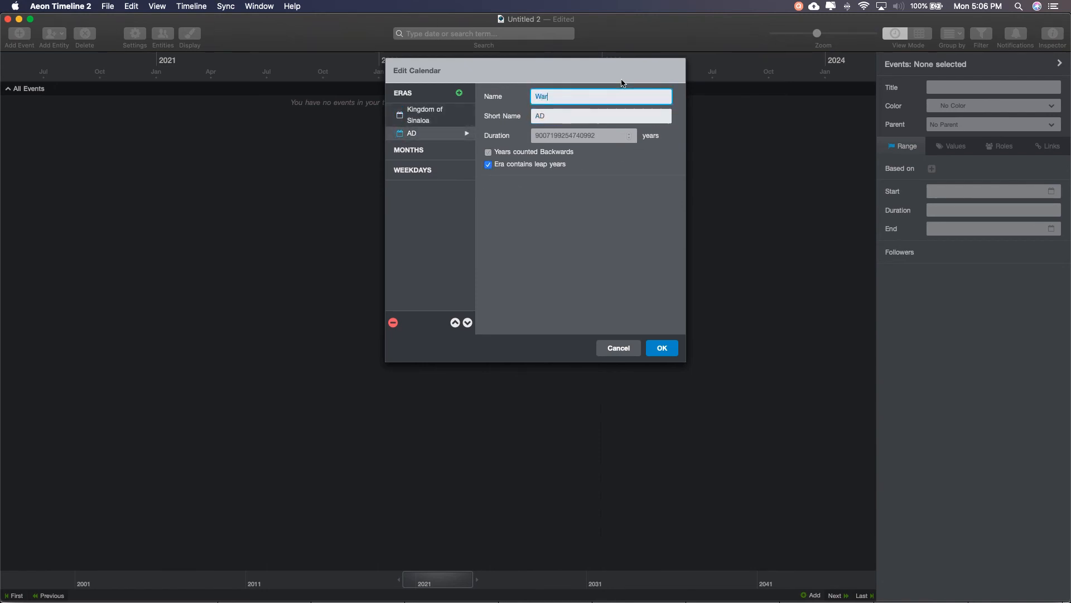
pyautogui.write('lord Nations')
pyautogui.press('Tab')
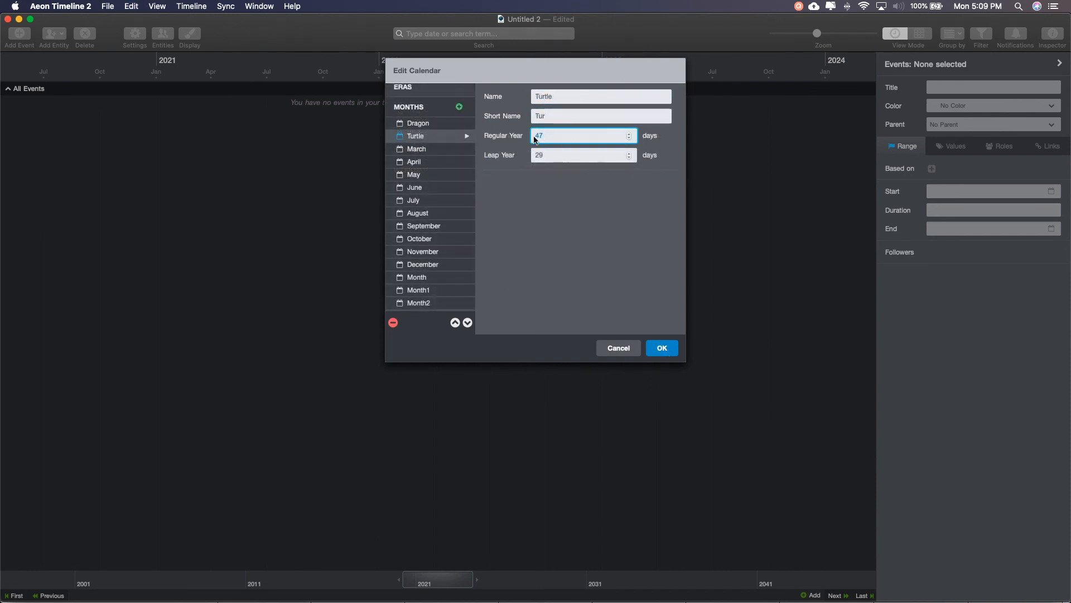
# Step: Rename the second month as Bird, short name Bir, and set its regular-year and leap-year lengths to 54 days
pyautogui.press('Tab')
pyautogui.write('Bird')
pyautogui.press('Tab')
pyautogui.press('Tab')
pyautogui.write('54')
pyautogui.press('Tab')
pyautogui.write('5')
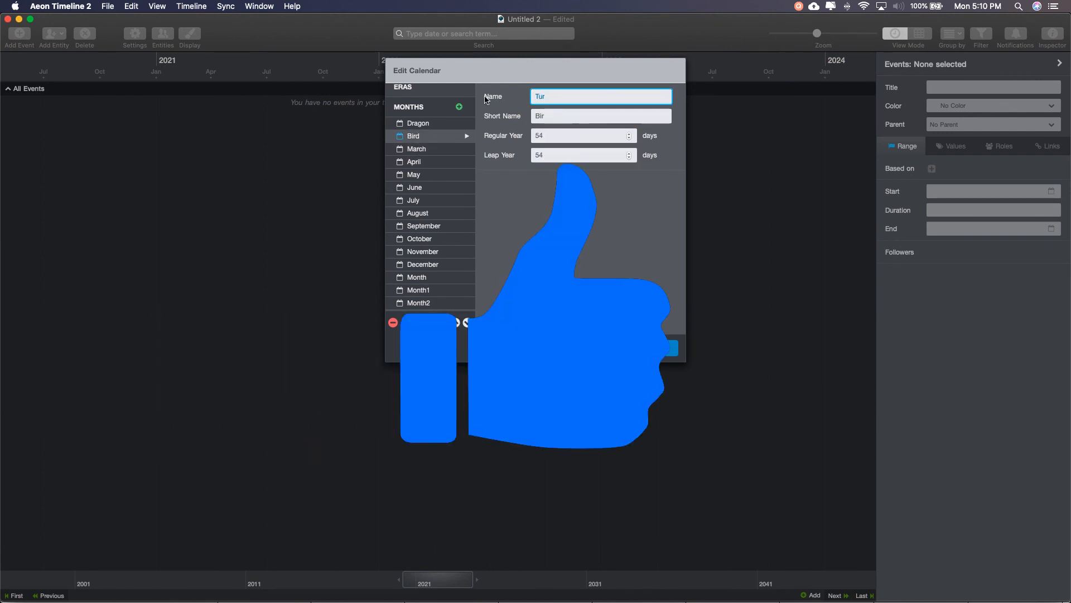
# Step: Restore the second month's name to Turtle, its short name to Tur and its regular-year length to 47 days
pyautogui.click(552, 116)
pyautogui.press('Tab')
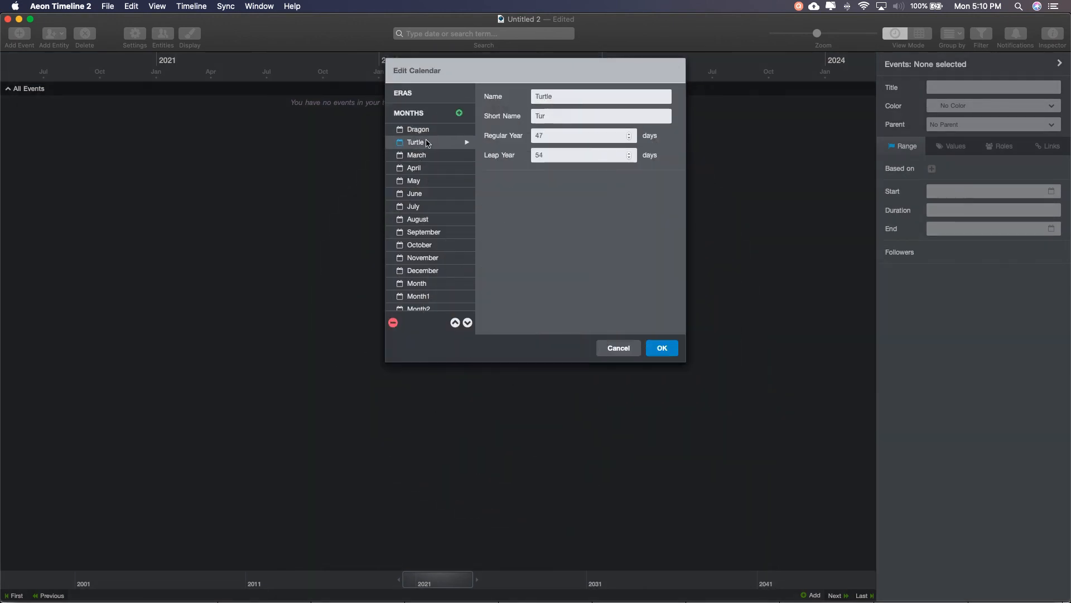
# Step: Rename December as Penguin, short name Pen, with 52 days in both regular and leap years
pyautogui.click(419, 270)
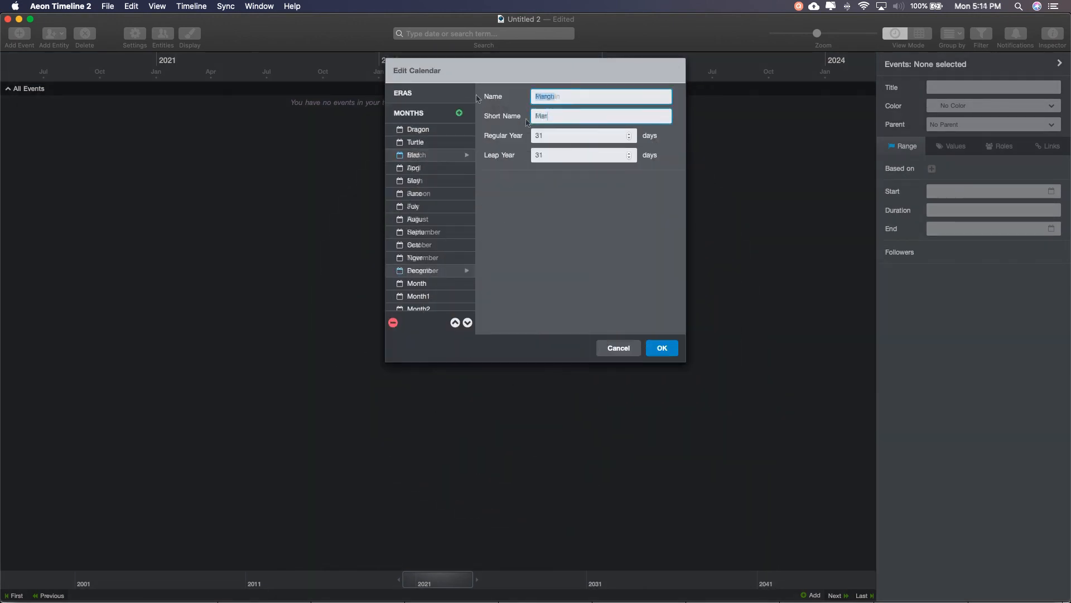
pyautogui.press('Tab')
pyautogui.press('Tab')
pyautogui.press('Tab')
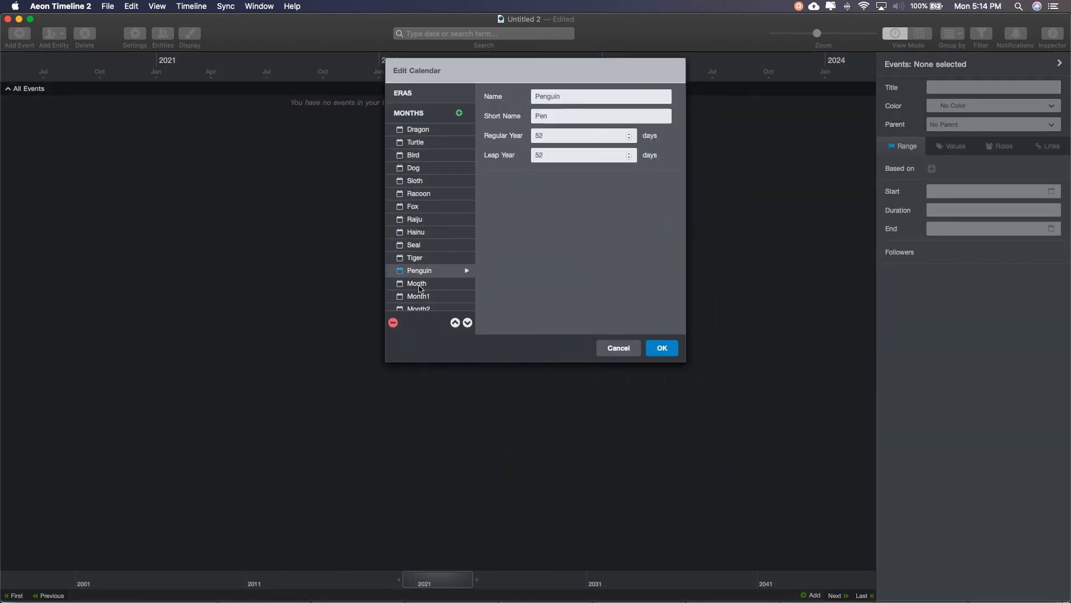
# Step: Rename the thirteenth month as Monkey and open its day counts for editing
pyautogui.click(436, 283)
pyautogui.scroll(-1, 437, 272)
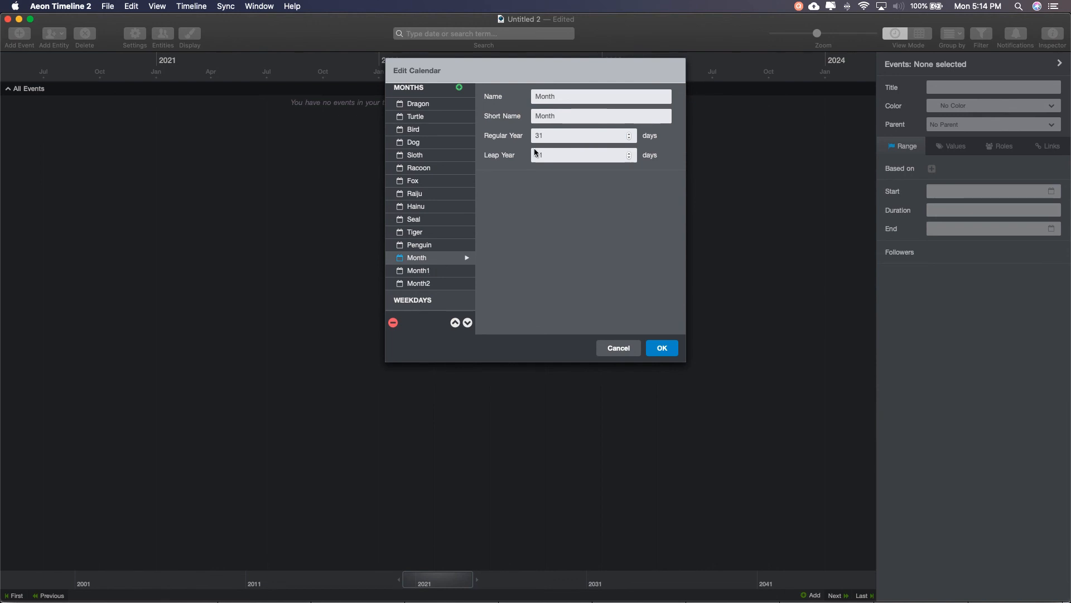
pyautogui.press('Tab')
pyautogui.write('Monkey')
pyautogui.press('Tab')
pyautogui.write('Mon')
pyautogui.press('Tab')
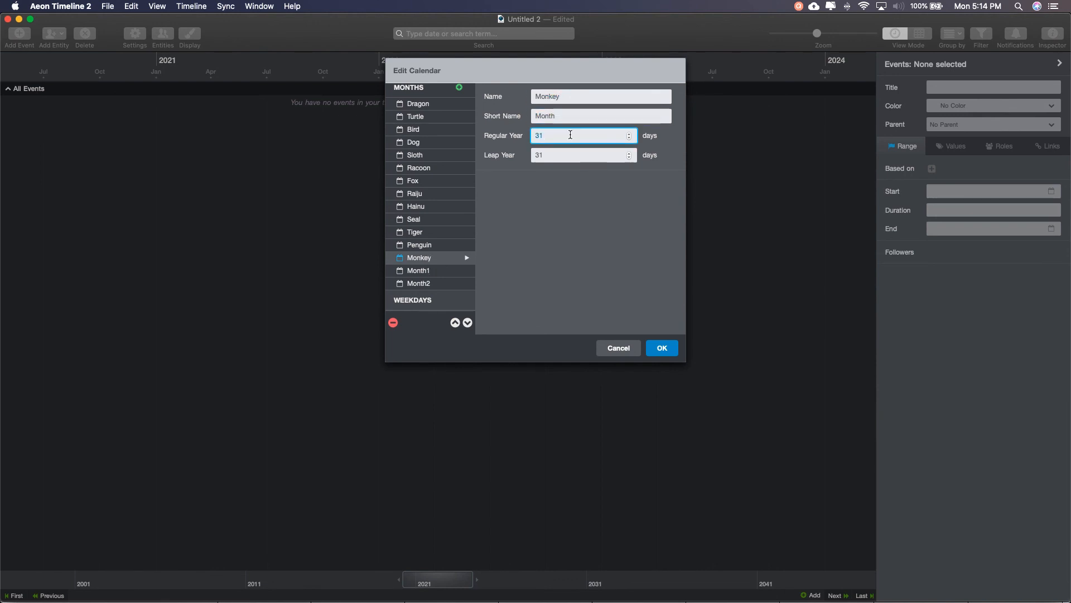
pyautogui.press('Tab')
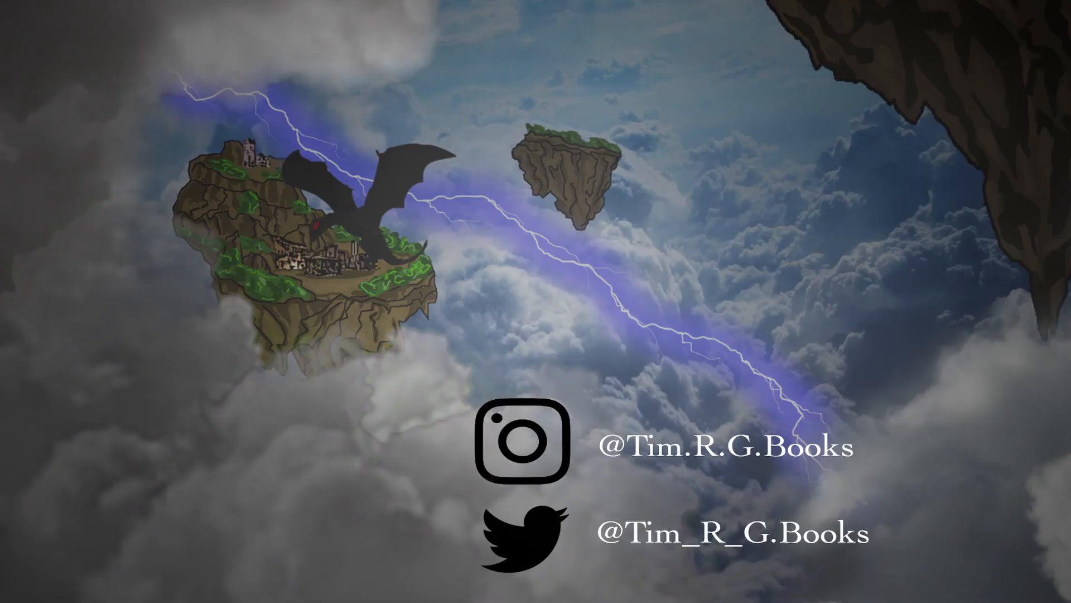